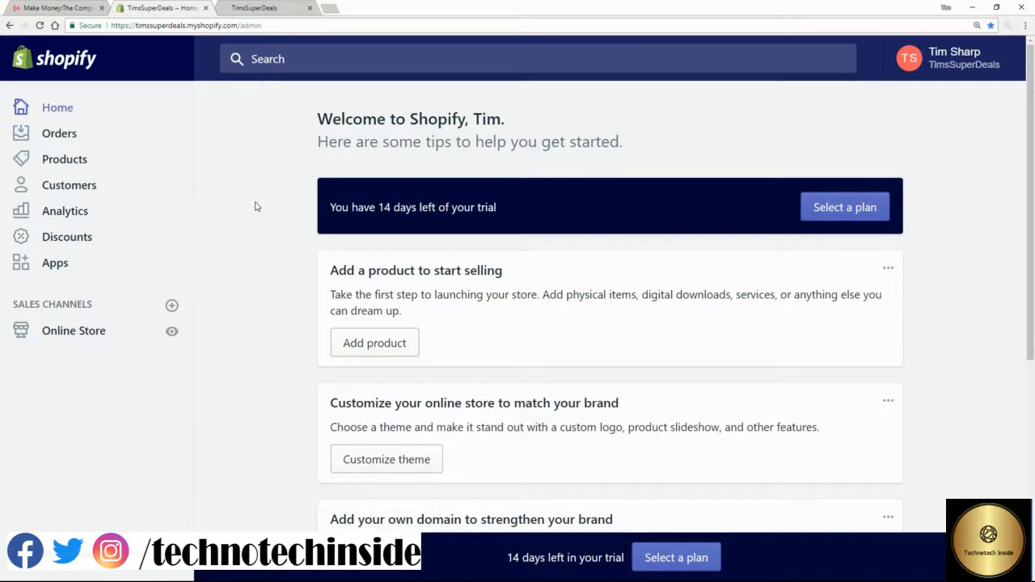
Step: Start a new page for the online store and look over its title, content and search engine listing sections
left_click(78, 336)
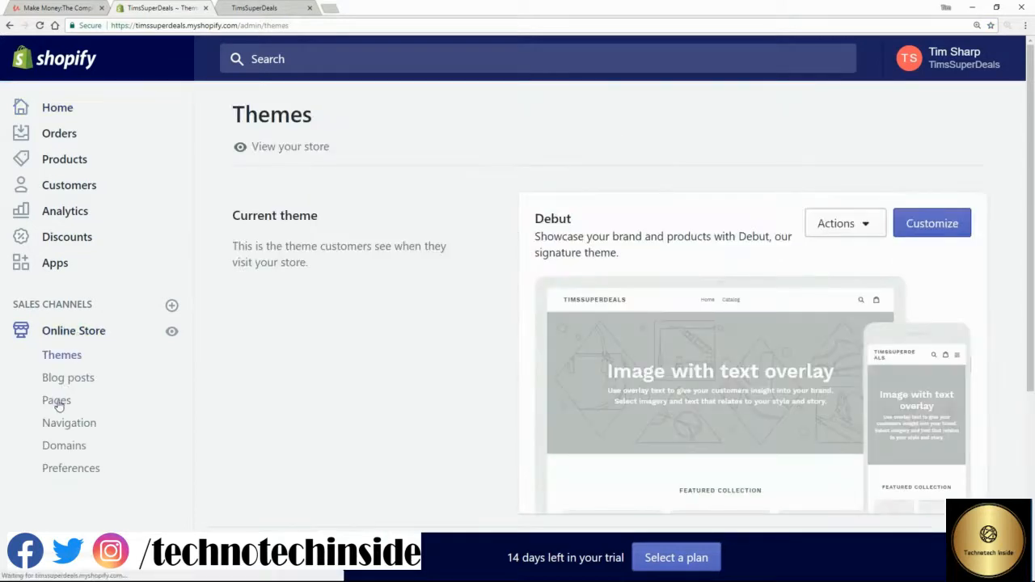
left_click(57, 400)
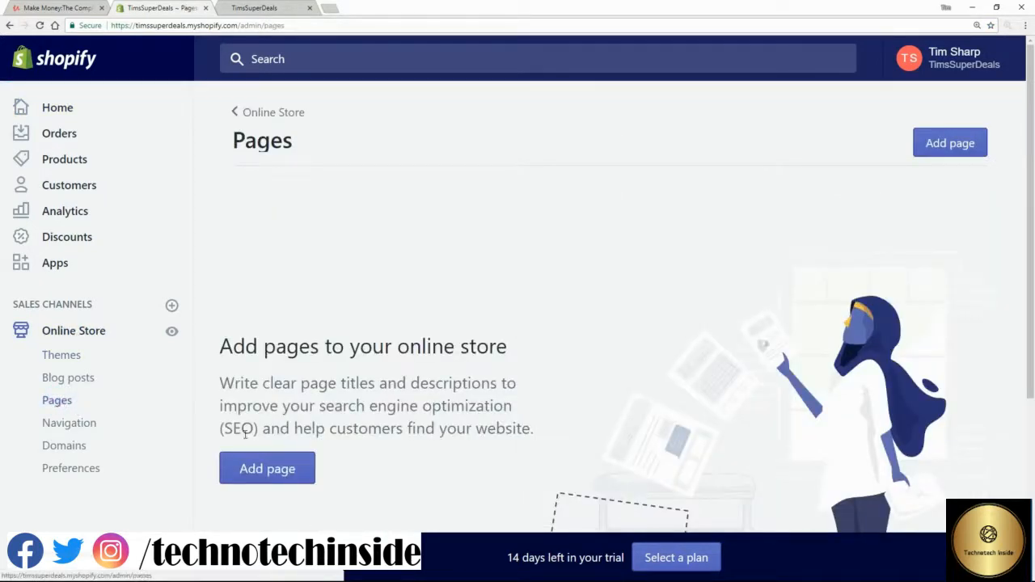
left_click(284, 471)
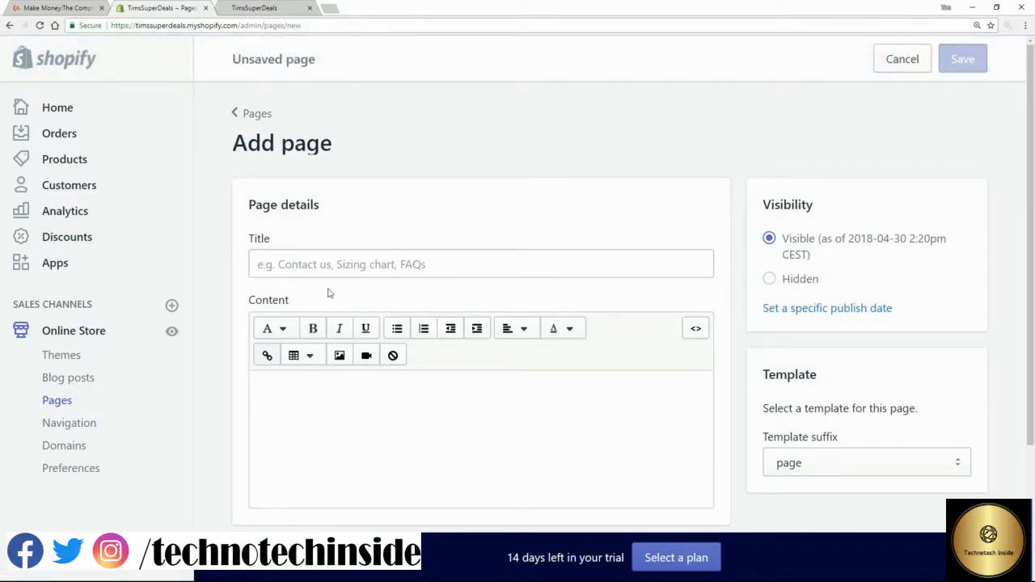
left_click(336, 265)
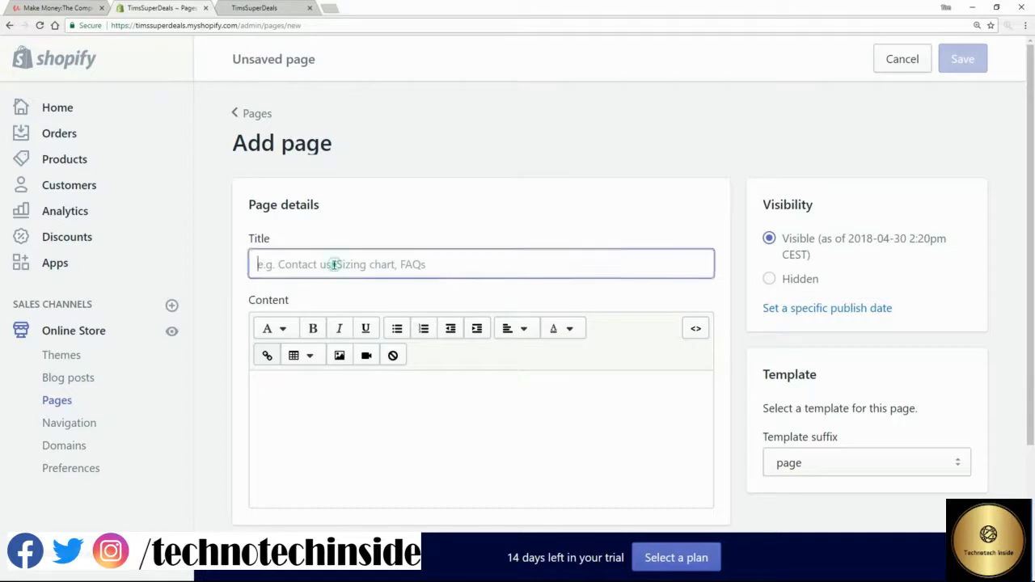
left_click(340, 401)
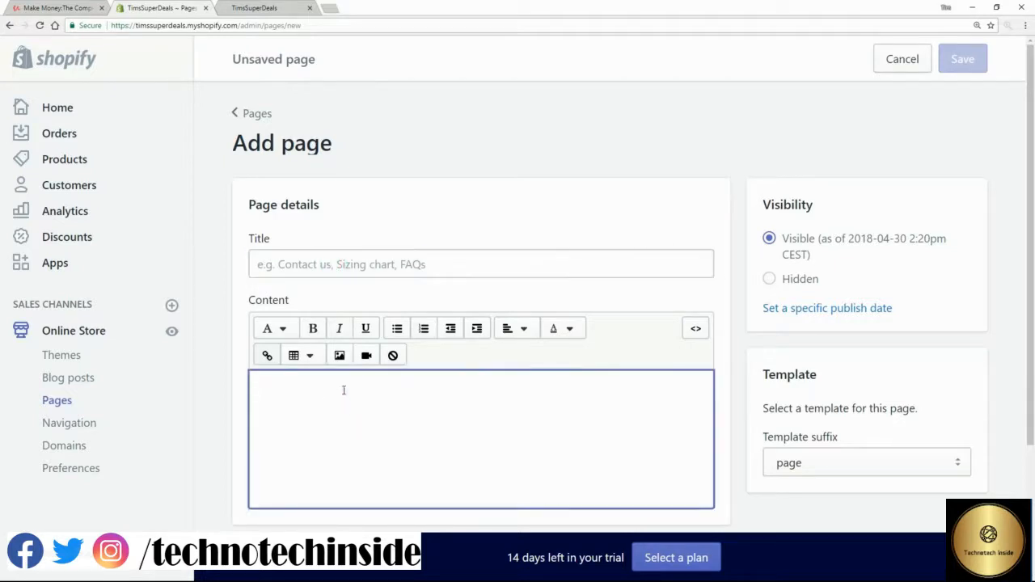
scroll(348, 397, "down", 2)
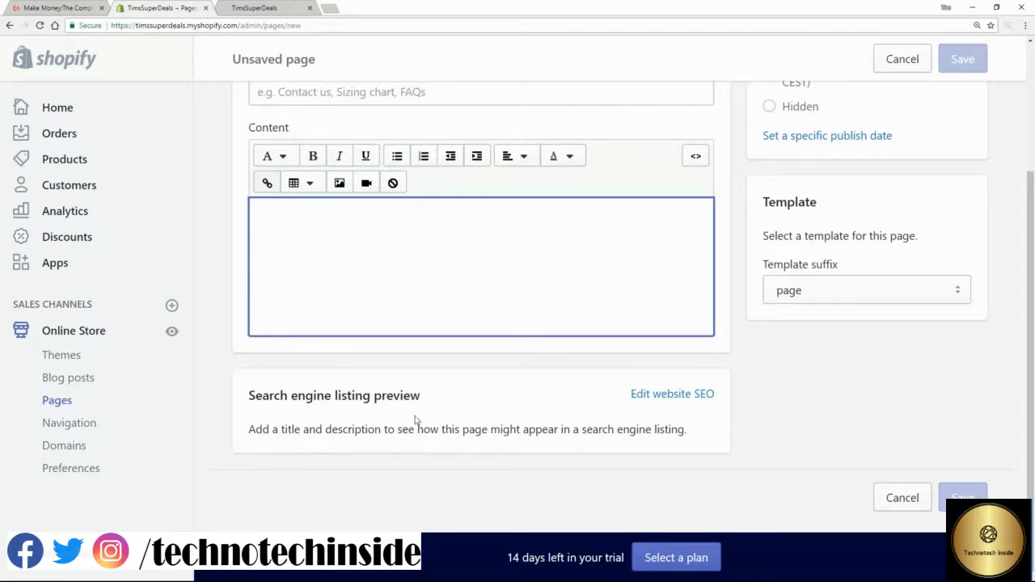
scroll(416, 417, "up", 4)
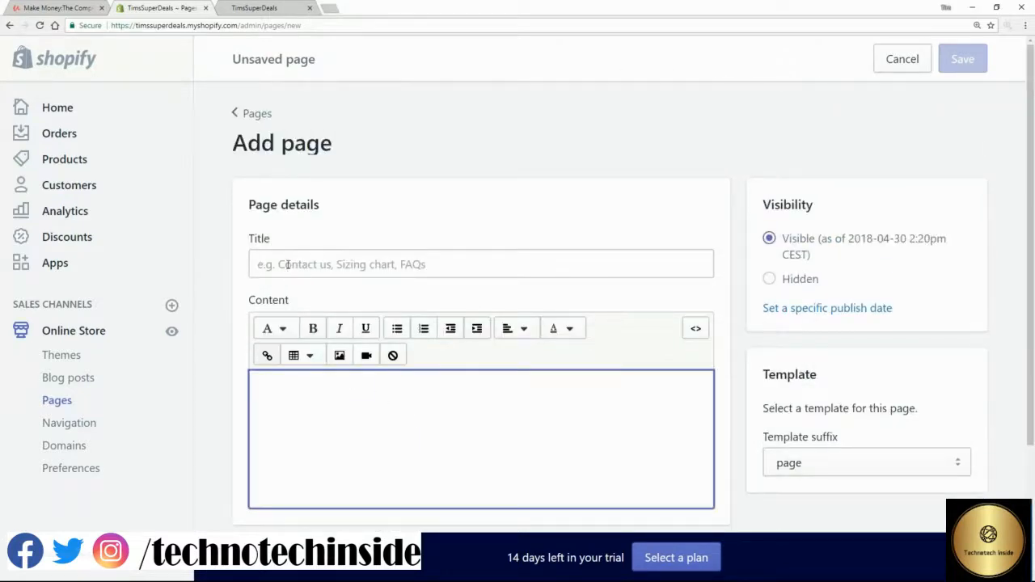
Step: Title the new page "Contact Us", leave its content empty, and save it
left_click(288, 264)
type("Contact Us")
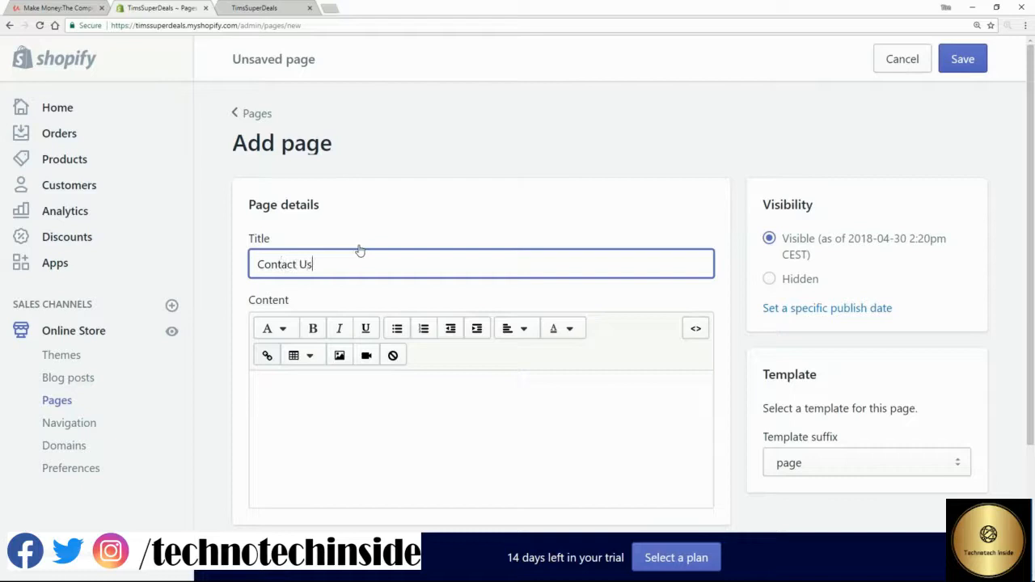
key("Tab")
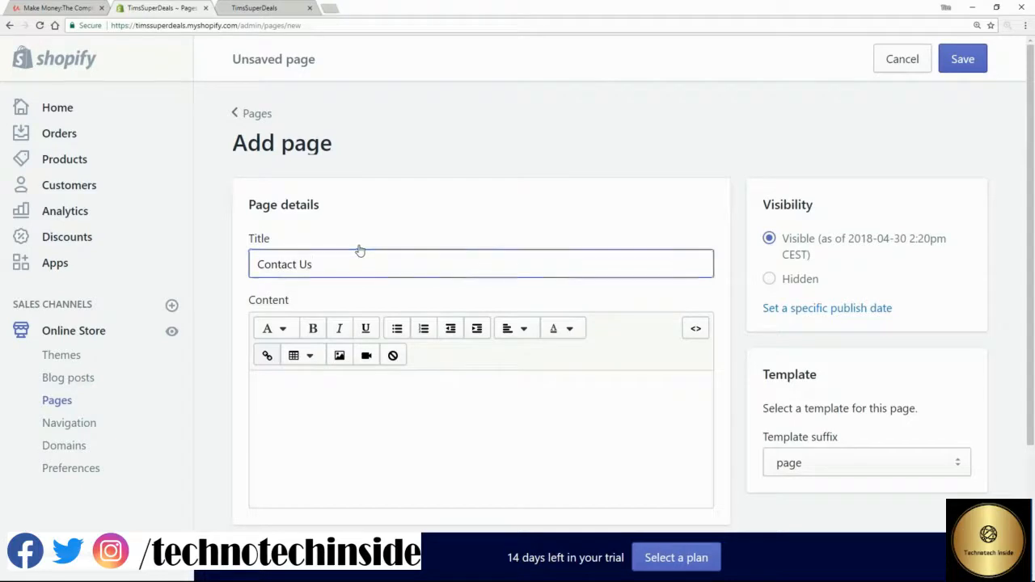
left_click(446, 423)
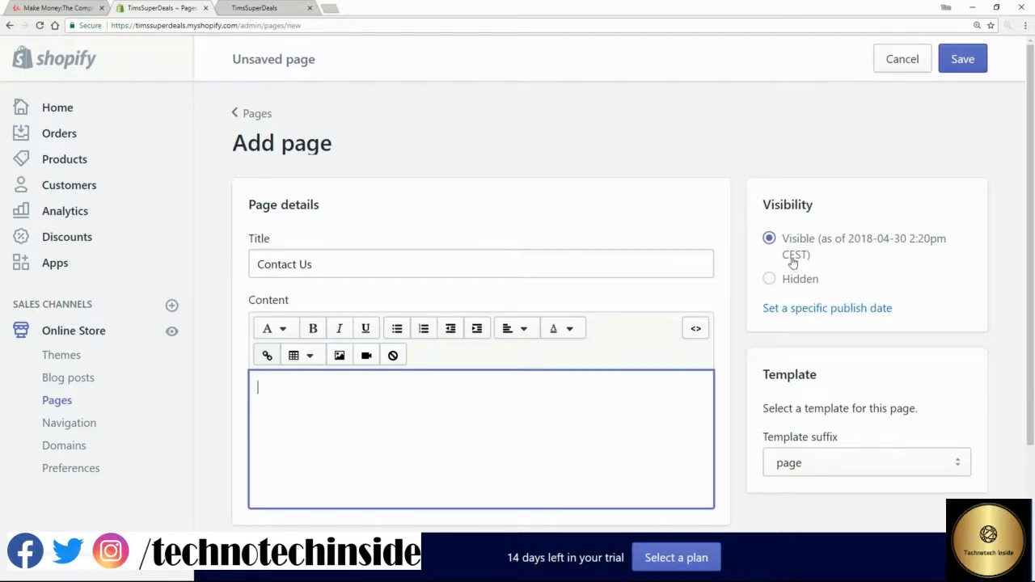
left_click(963, 59)
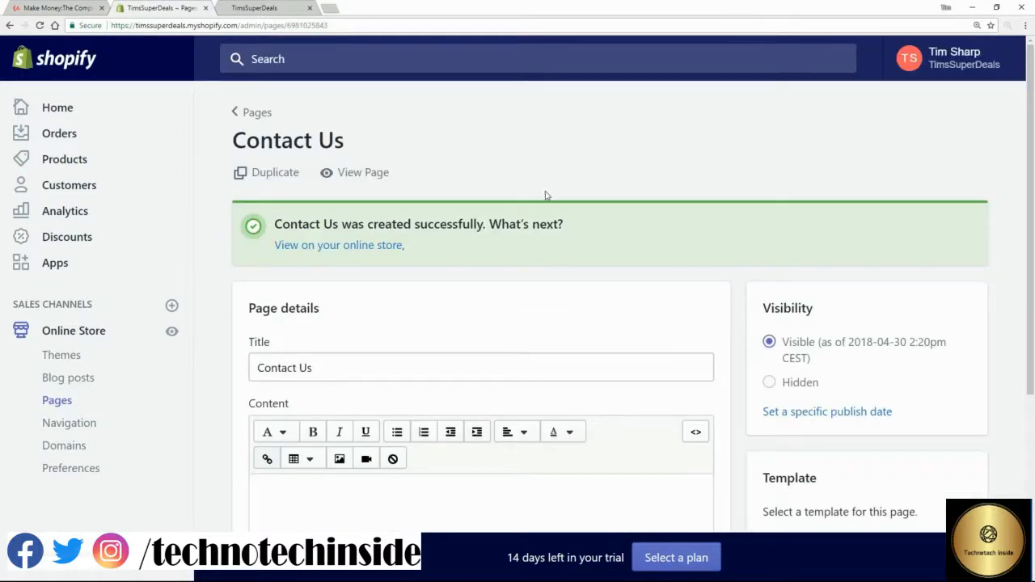
scroll(469, 293, "down", 3)
left_click(391, 298)
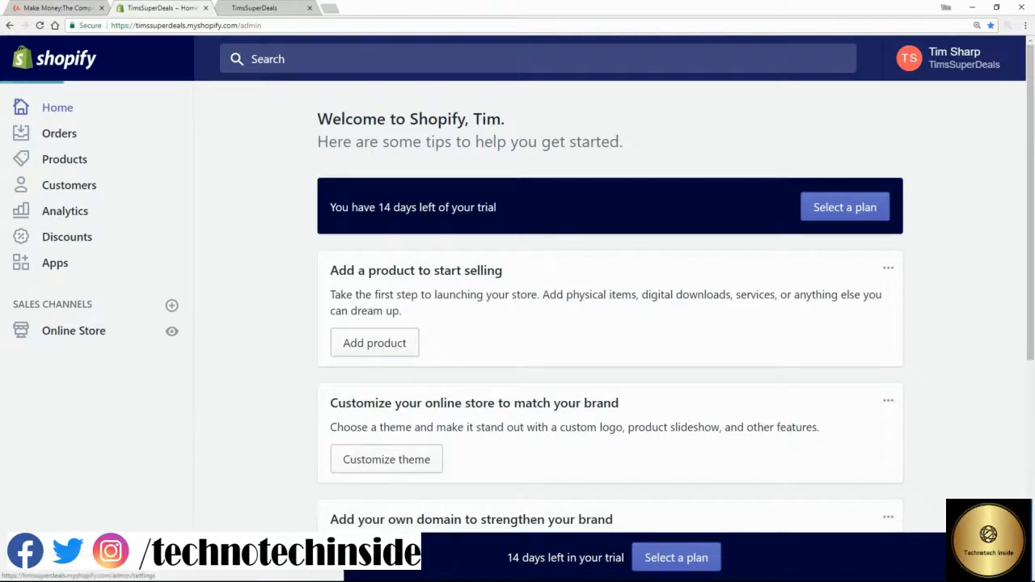
Step: In the store's checkout settings, generate the sample refund policy
left_click(49, 558)
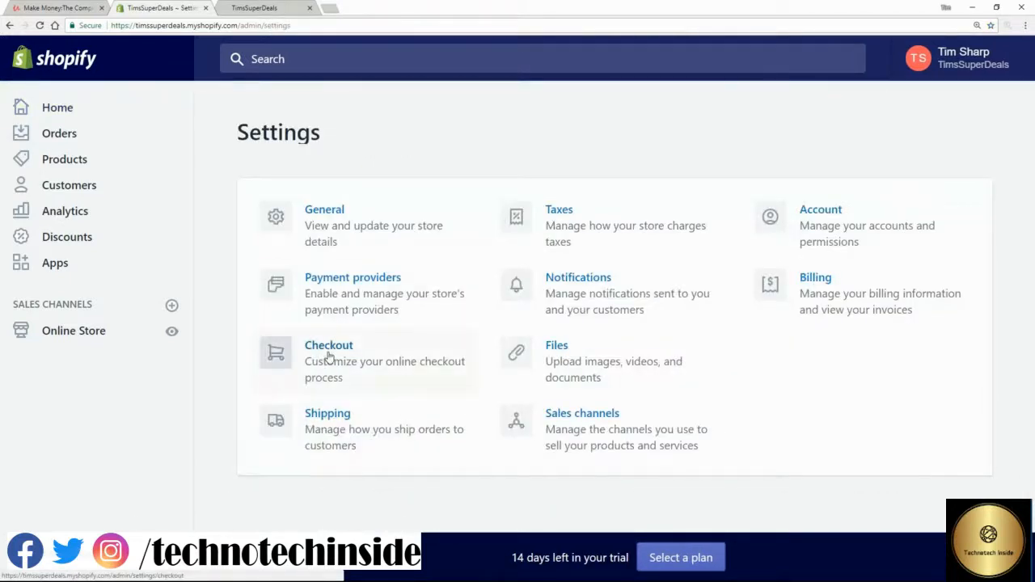
left_click(298, 347)
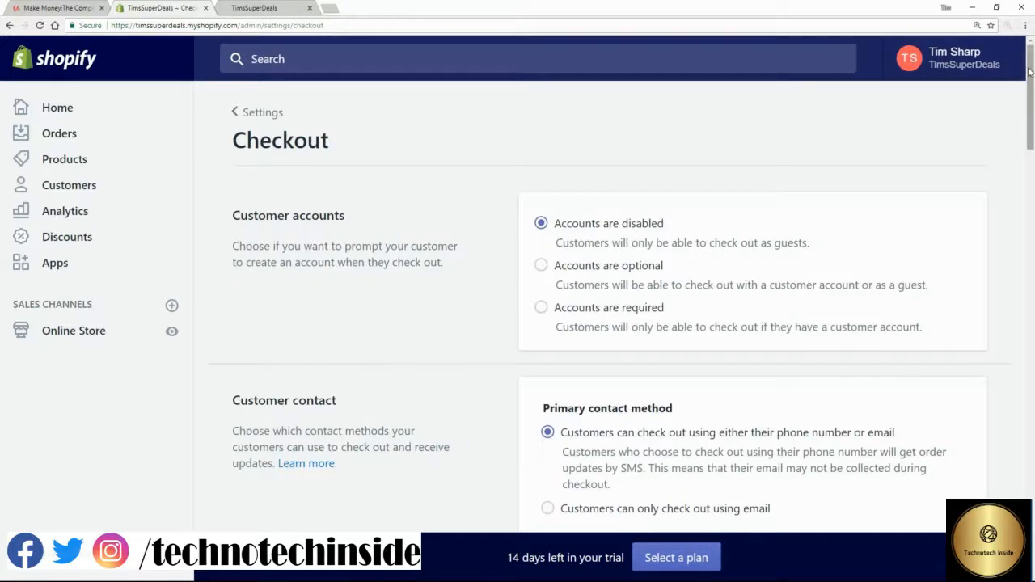
left_click_drag(1031, 121, 1032, 455)
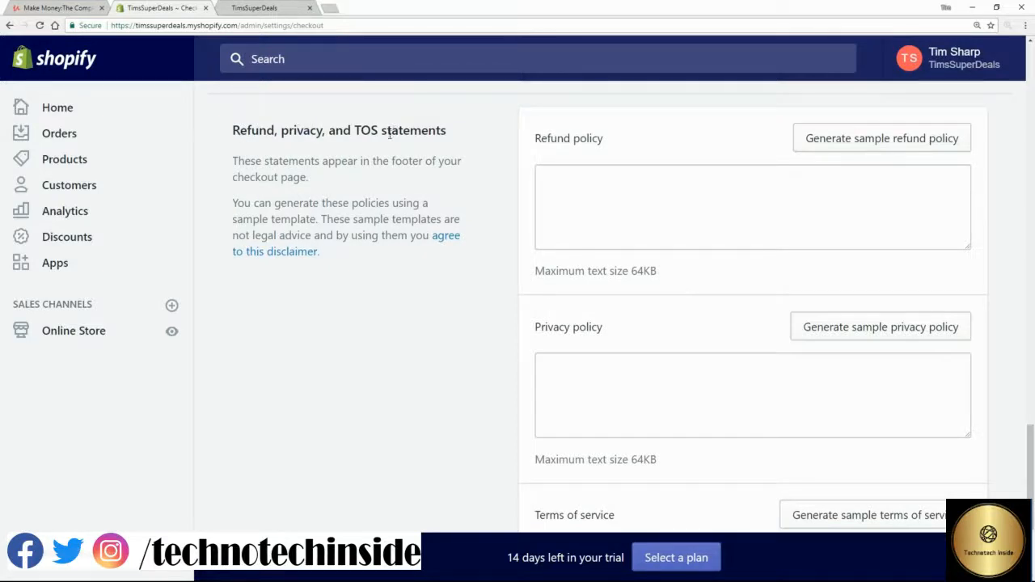
left_click(579, 210)
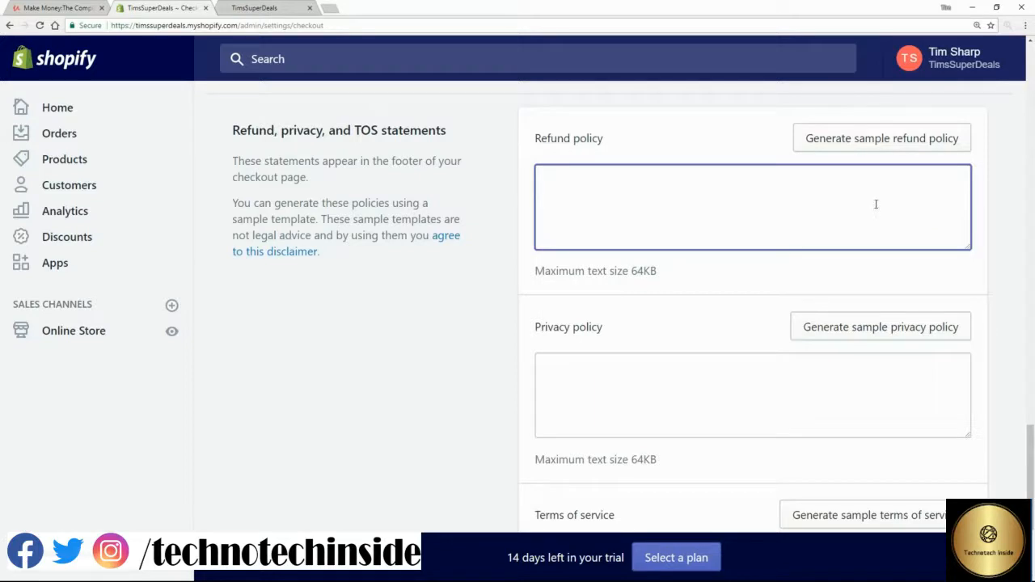
left_click(854, 141)
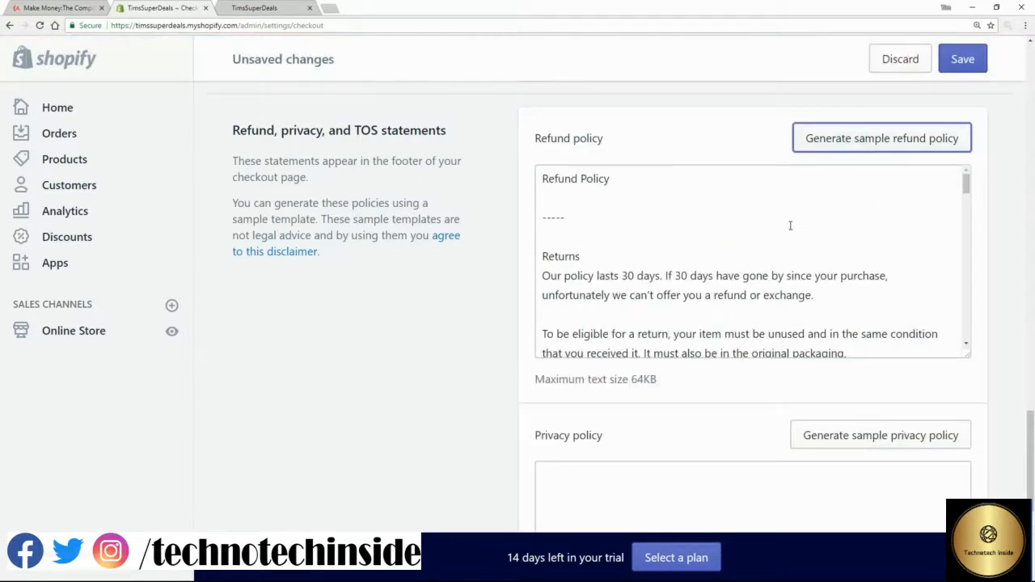
left_click(747, 256)
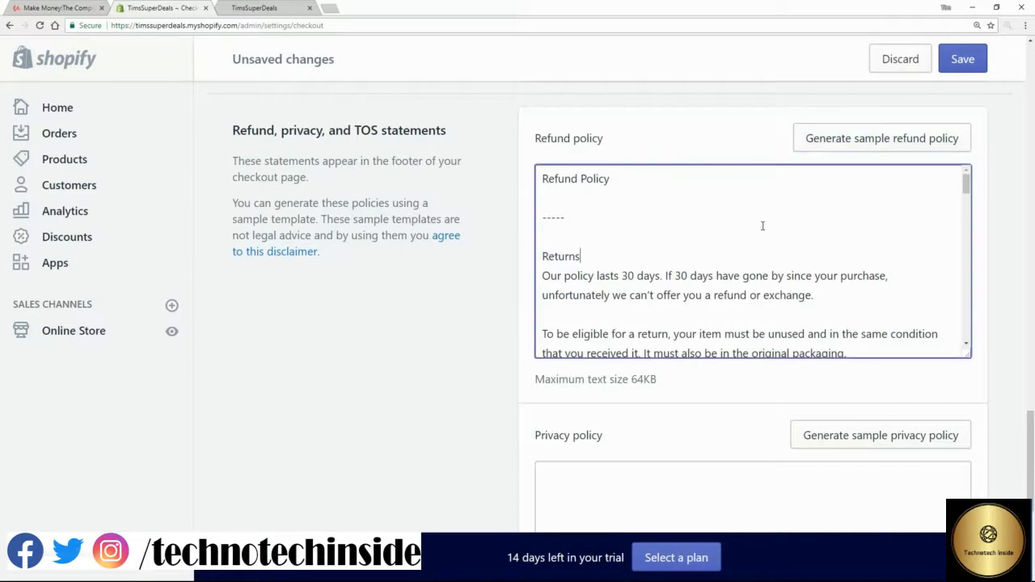
Step: Generate the sample privacy policy and sample terms of service, and save the checkout settings
scroll(348, 283, "down", 2)
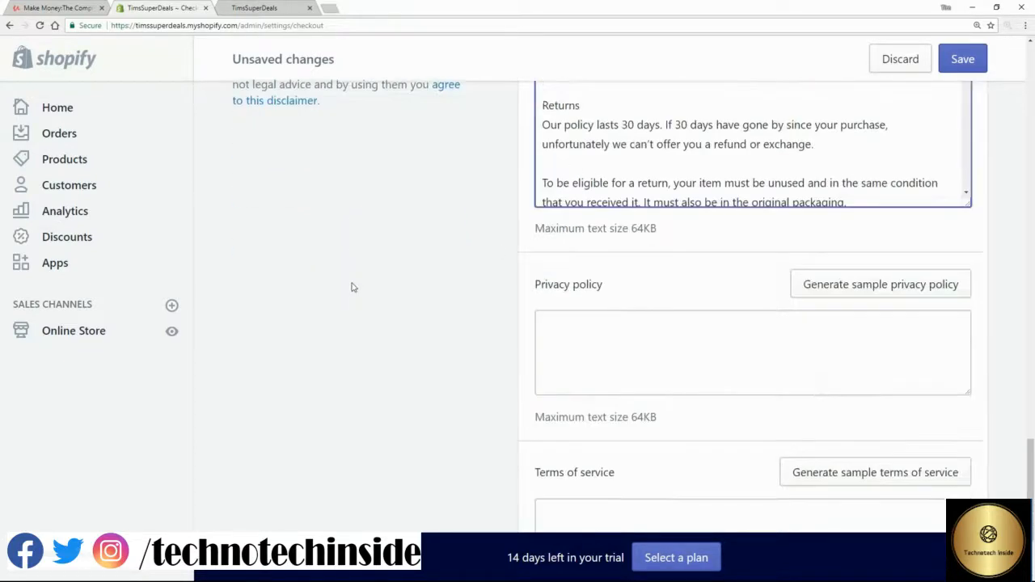
left_click(888, 276)
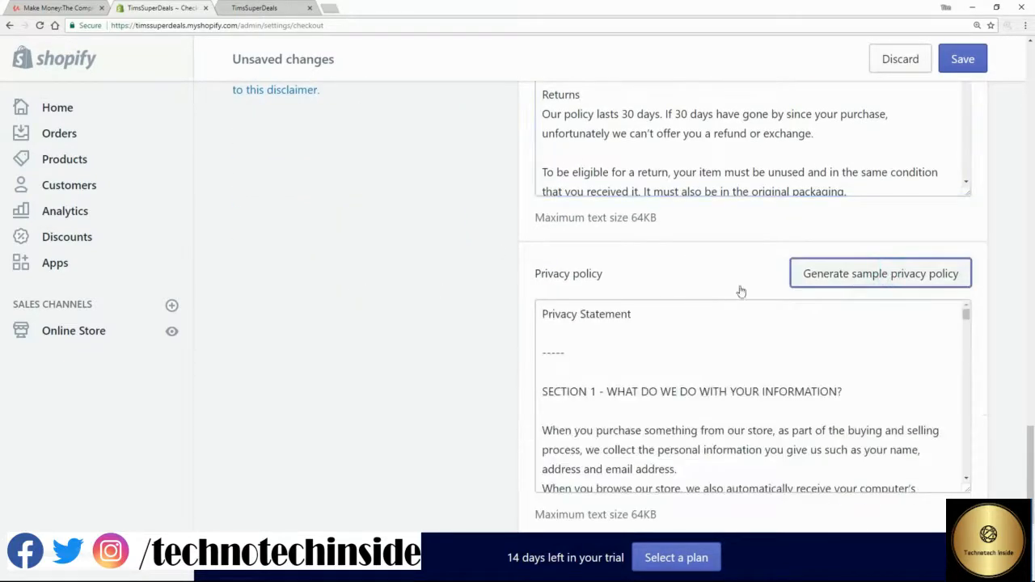
scroll(741, 291, "down", 4)
left_click(833, 301)
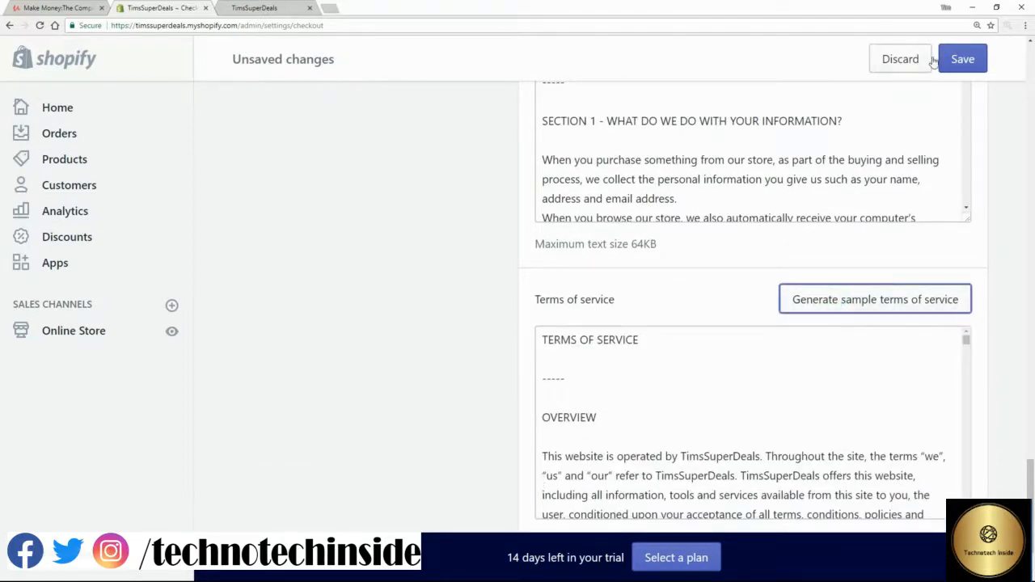
left_click(956, 67)
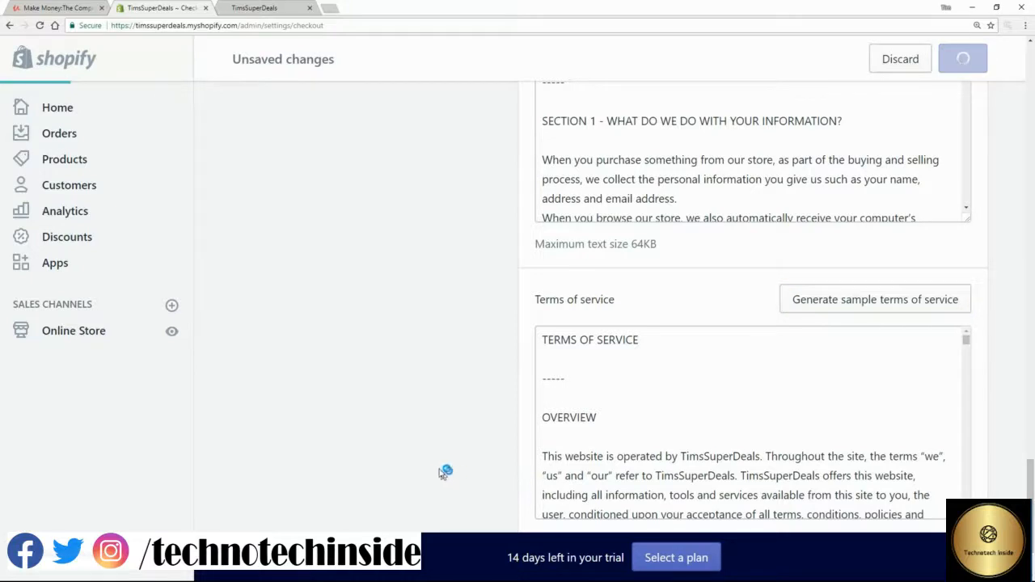
Step: Copy the entire generated refund policy text
scroll(481, 381, "up", 6)
scroll(478, 382, "up", 1)
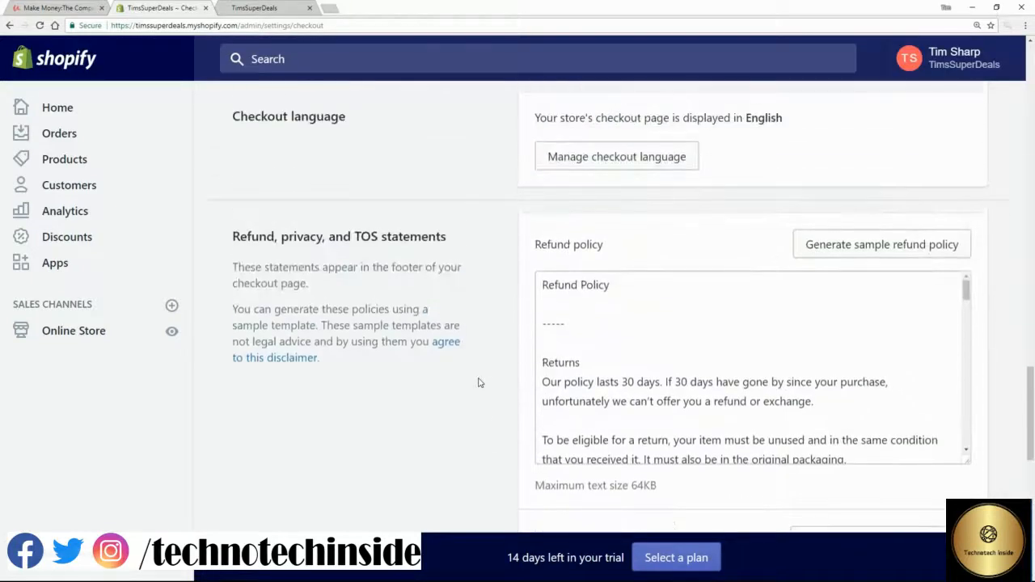
left_click(631, 350)
key("ctrl+a")
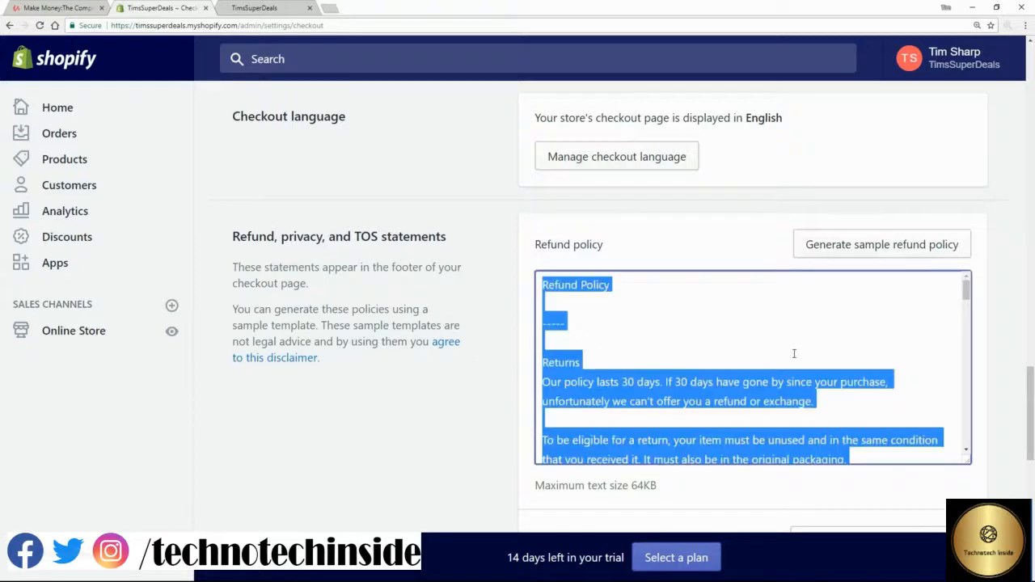
right_click(783, 354)
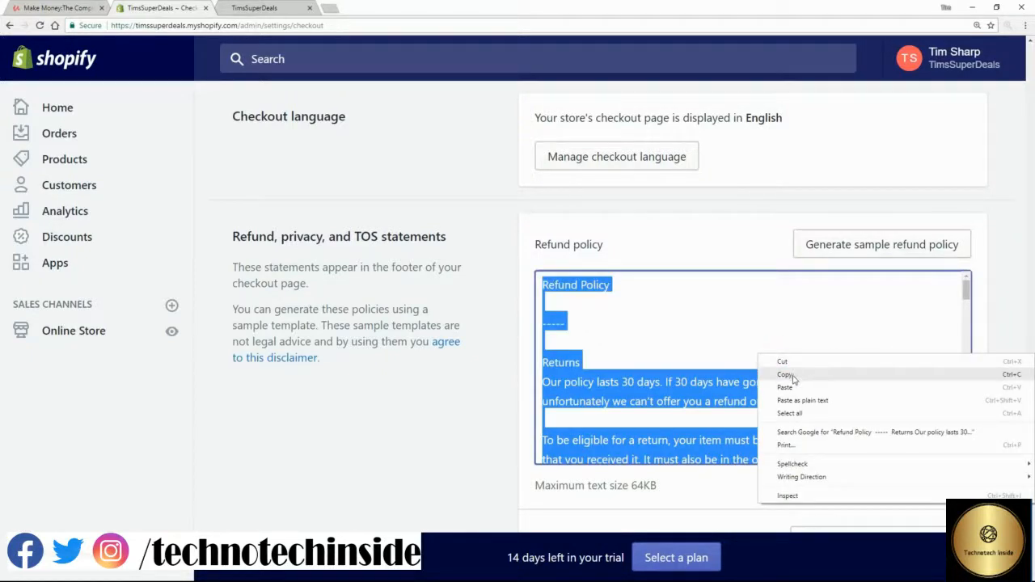
left_click(792, 374)
left_click(113, 435)
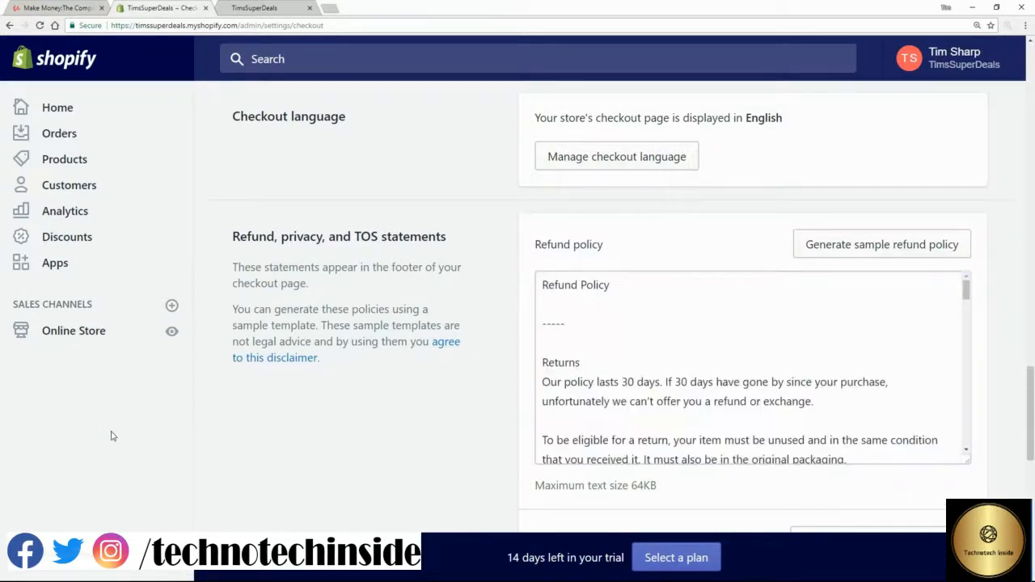
Step: Add another online store page and title it "Refund Policy"
left_click(57, 335)
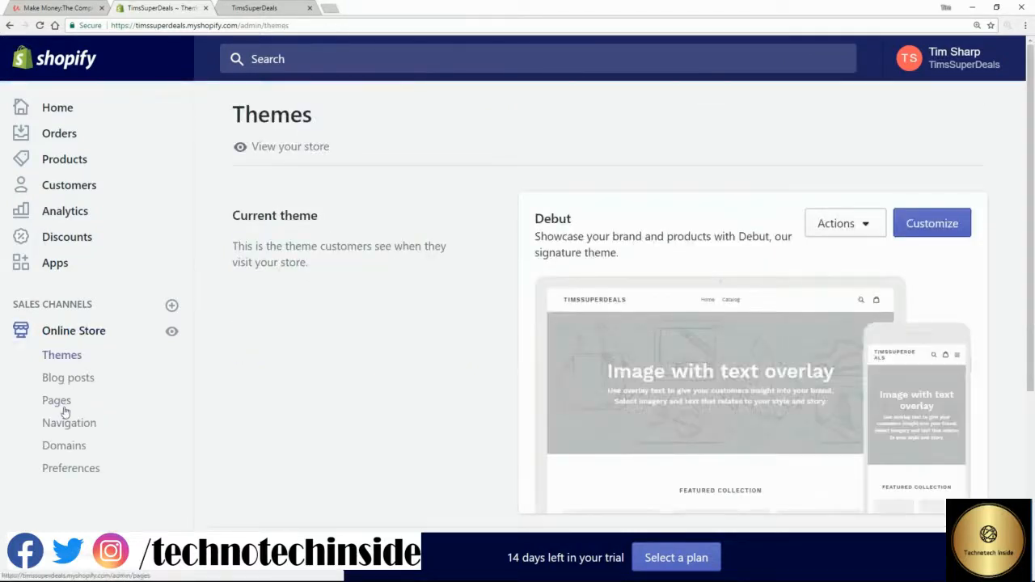
left_click(59, 401)
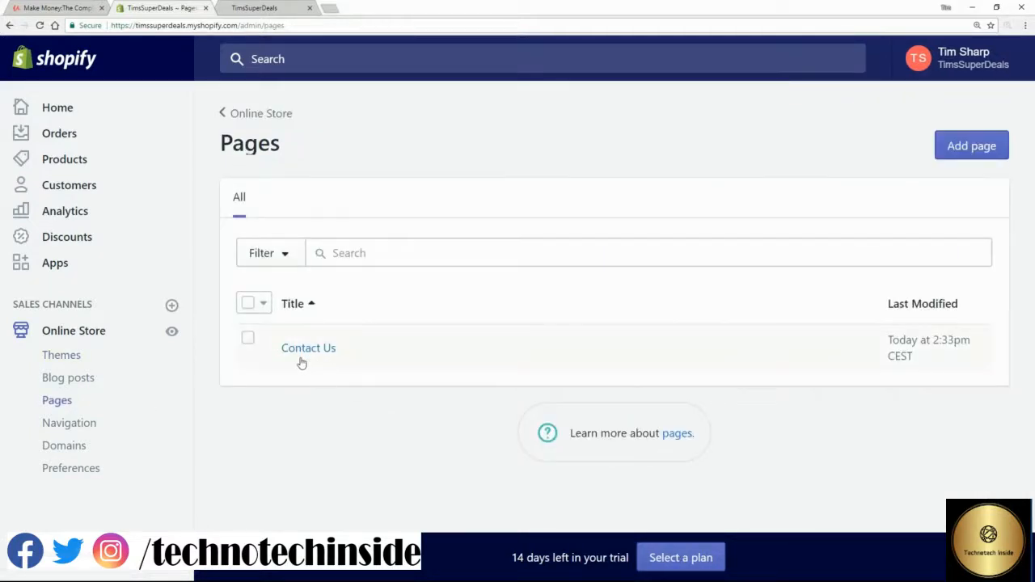
left_click(971, 145)
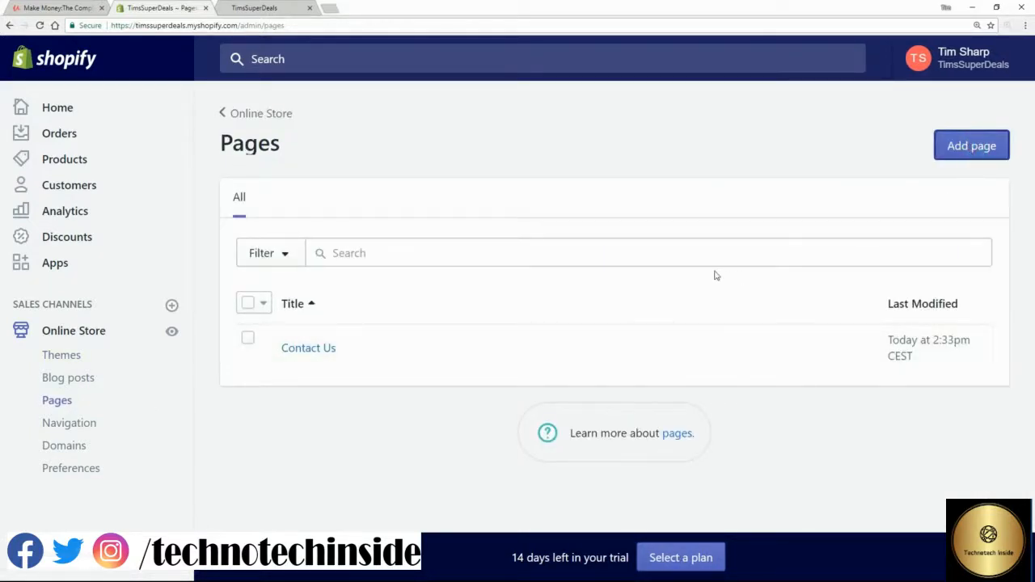
type("Refud")
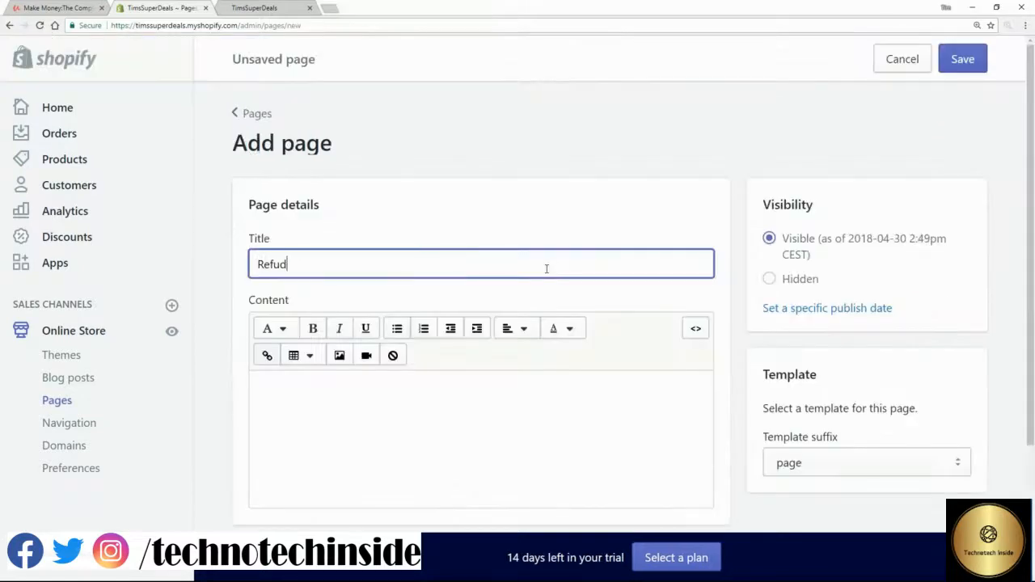
type(" Policy")
key("Left")
key("Left")
key("shift+Left")
type("nd")
Step: Paste the copied refund policy text into the page content and save the page
right_click(301, 393)
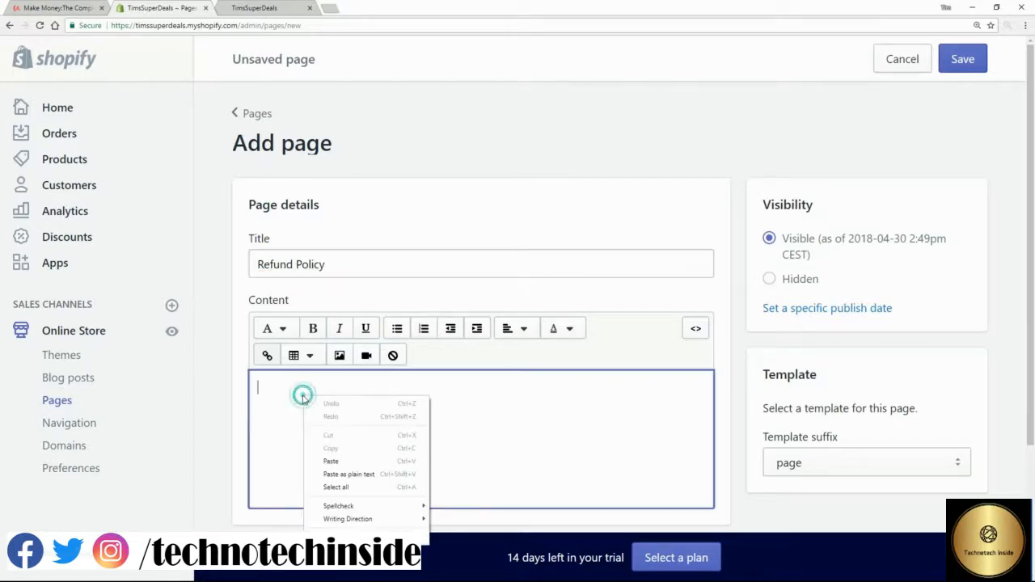
left_click(330, 461)
scroll(476, 453, "up", 5)
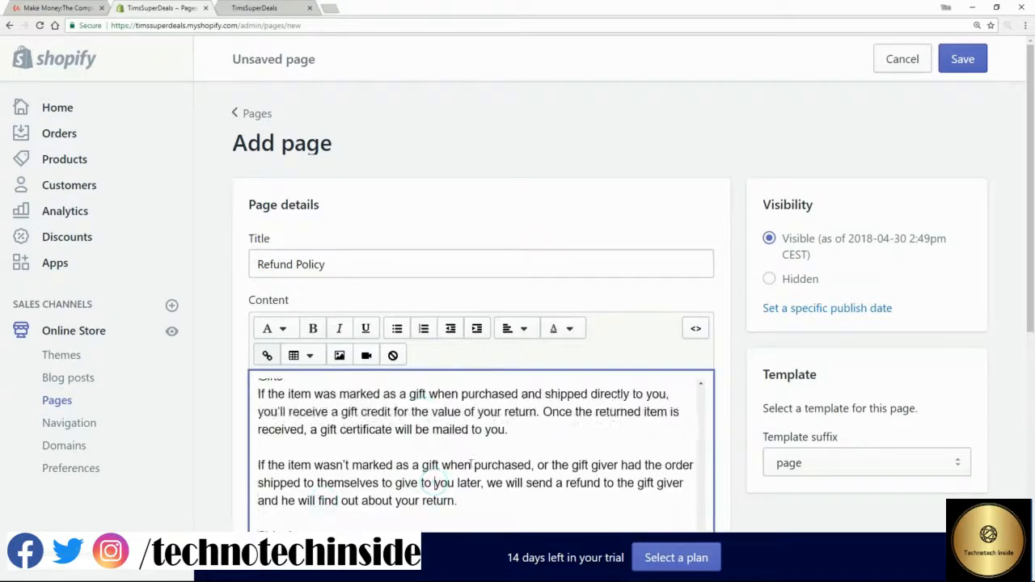
scroll(476, 469, "up", 5)
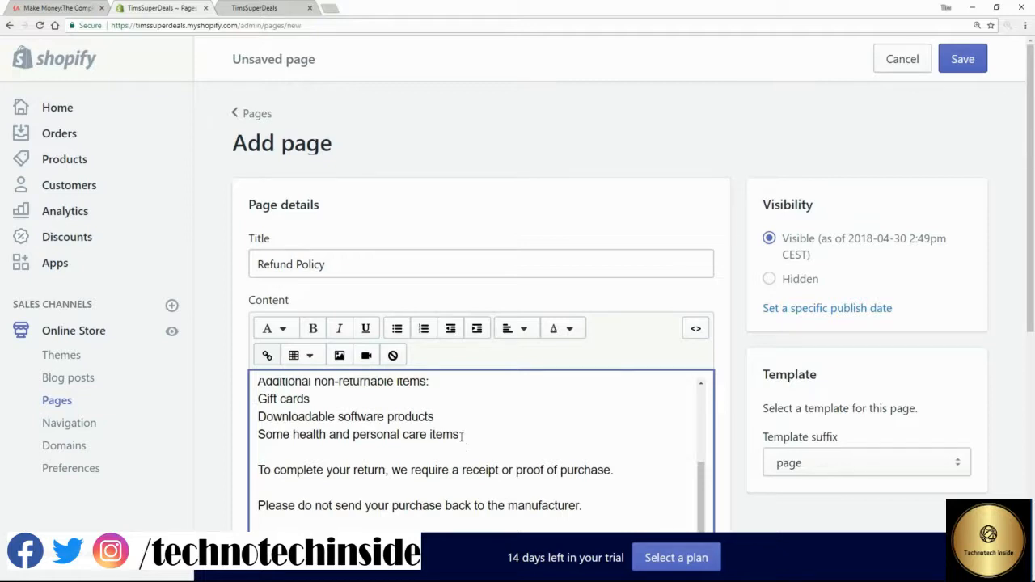
left_click(968, 62)
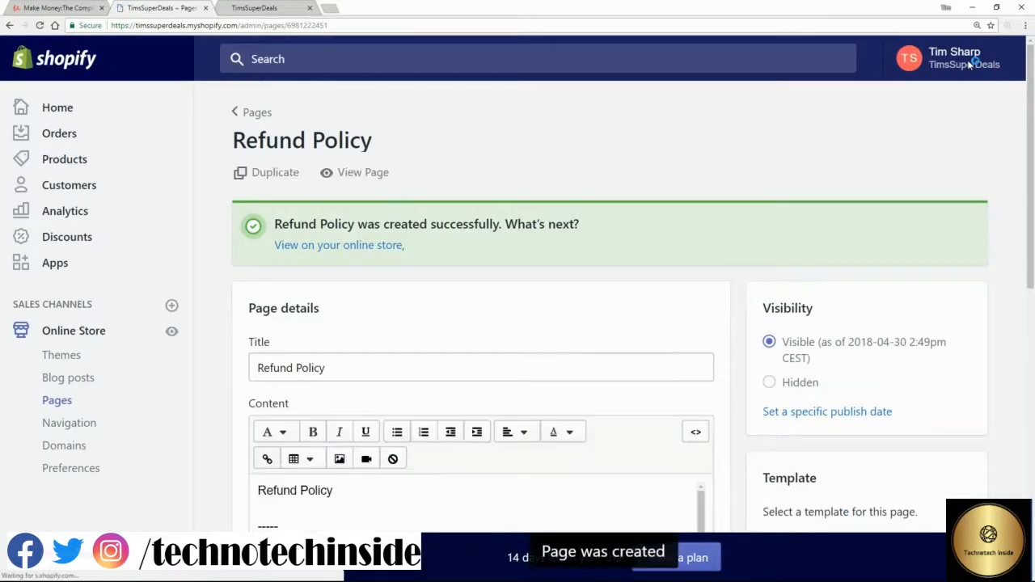
Step: Select the entire generated privacy policy text in the store's checkout settings
left_click(63, 562)
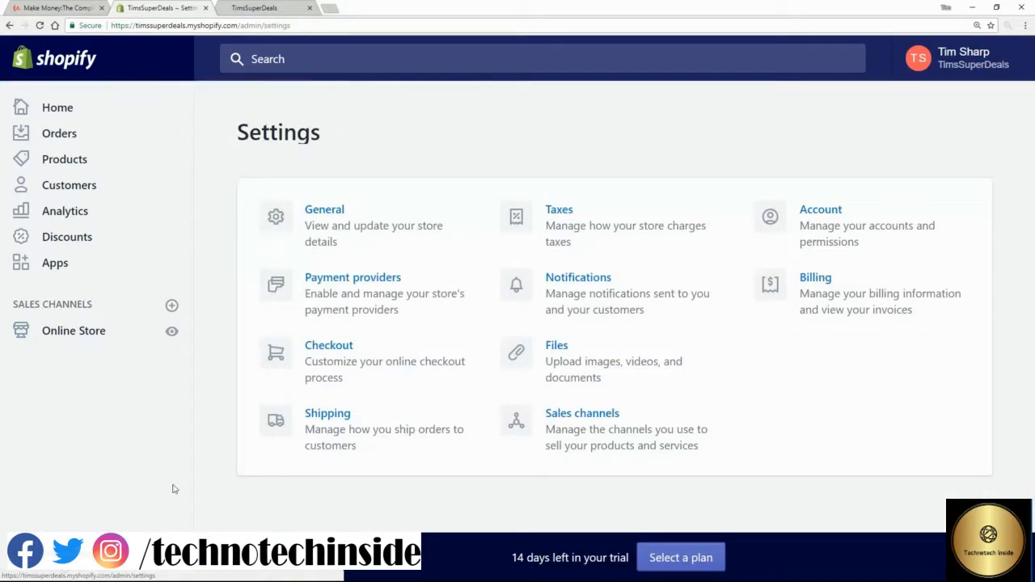
left_click(332, 356)
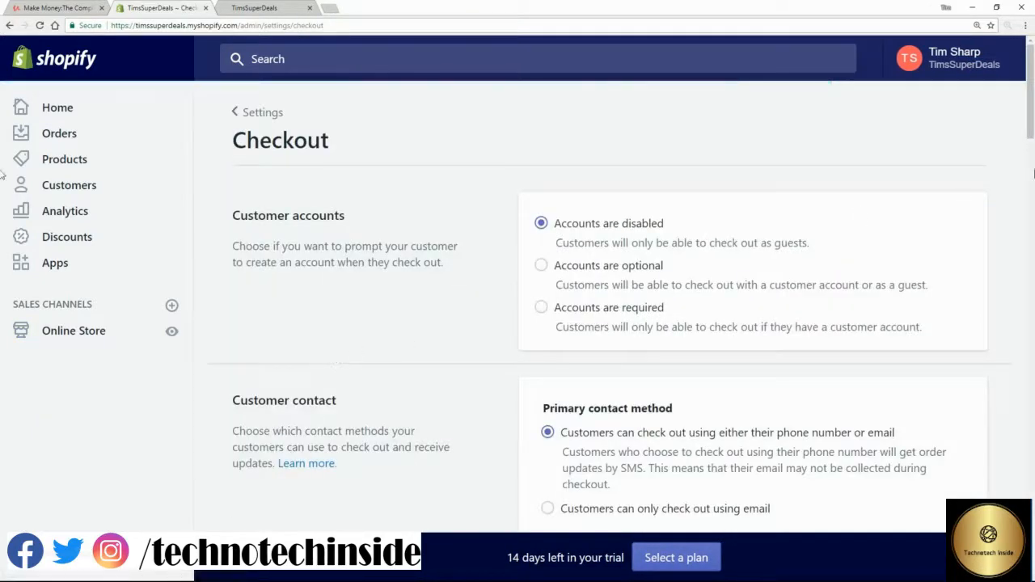
left_click_drag(1031, 118, 1032, 511)
left_click(775, 301)
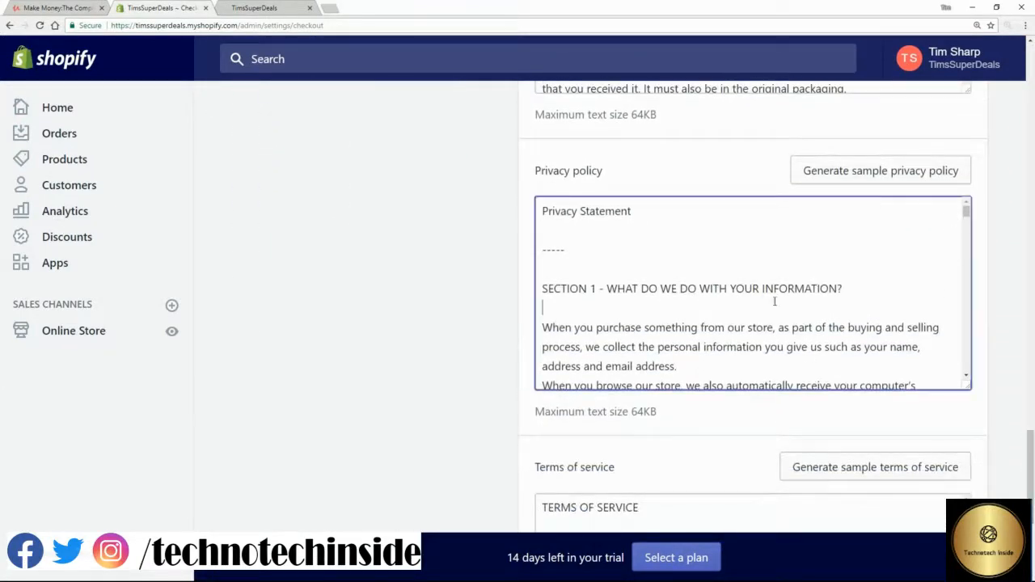
right_click(776, 301)
key("ctrl+a")
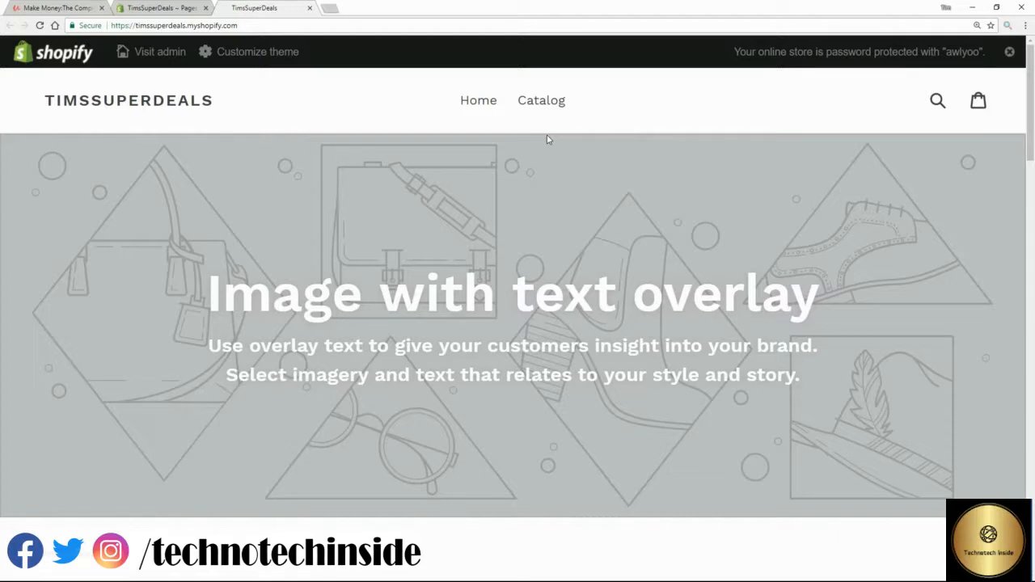
Step: Open the online store's navigation settings and check the header and footer menus on the storefront
left_click(162, 8)
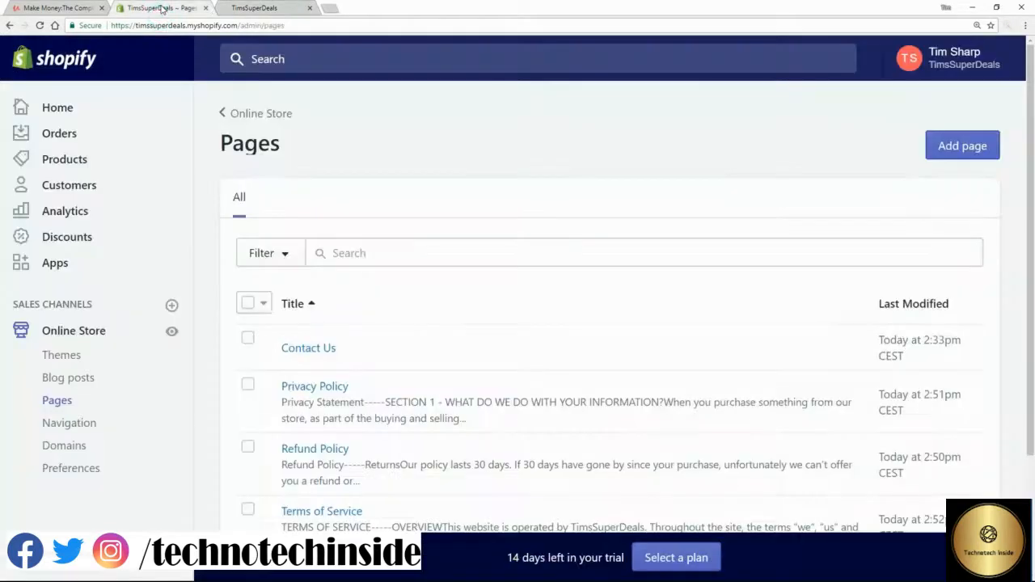
left_click(73, 424)
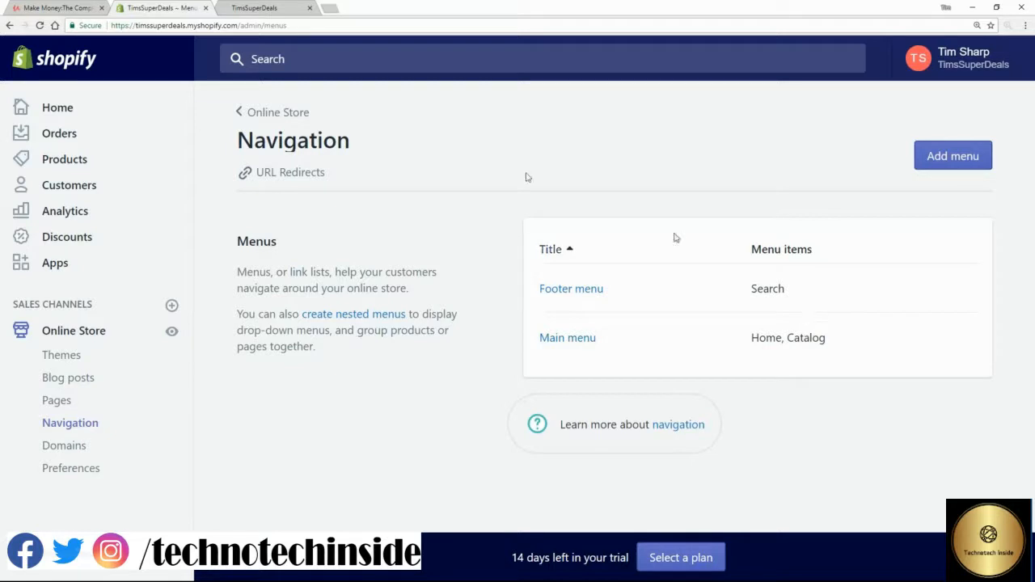
left_click(275, 8)
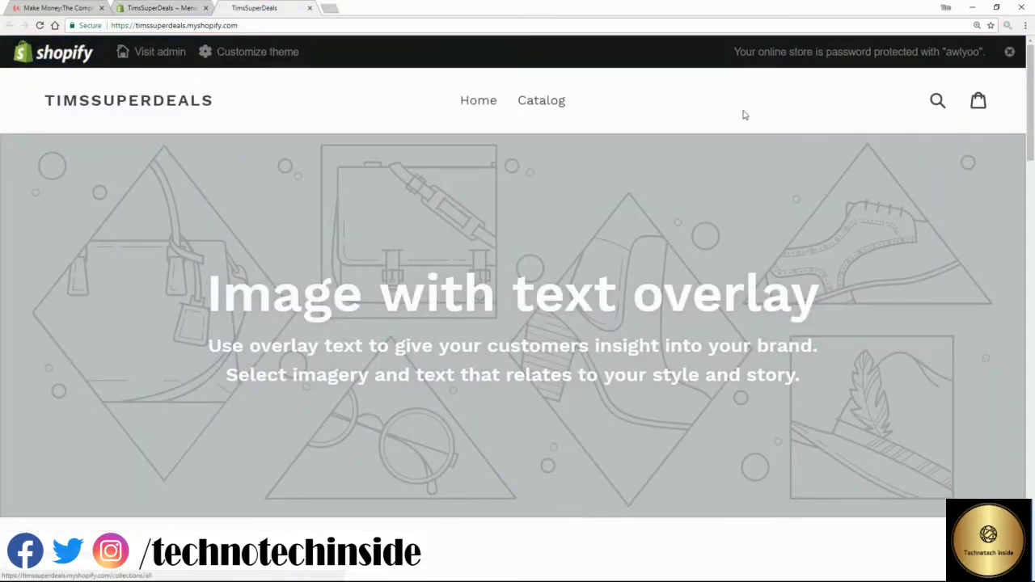
left_click_drag(1031, 129, 1033, 517)
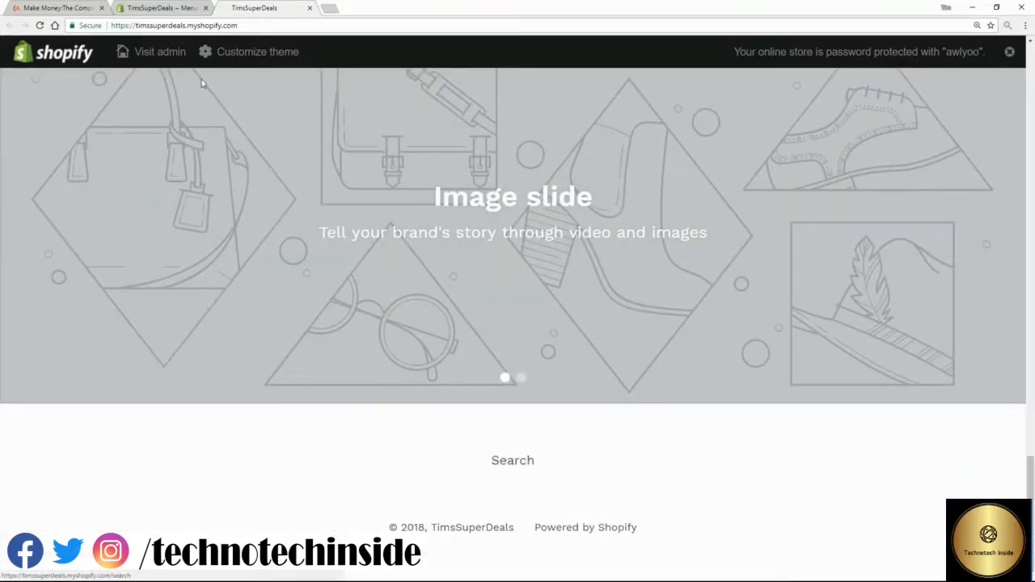
Step: Add a "Contact Us" item linked to the Contact Us page to the main menu and save the menu
left_click(164, 10)
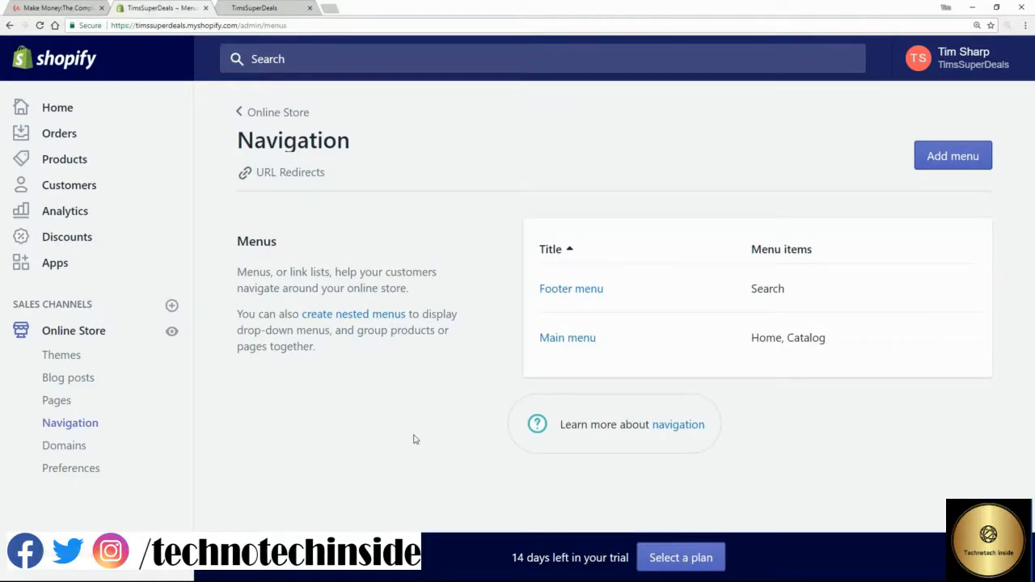
left_click(562, 344)
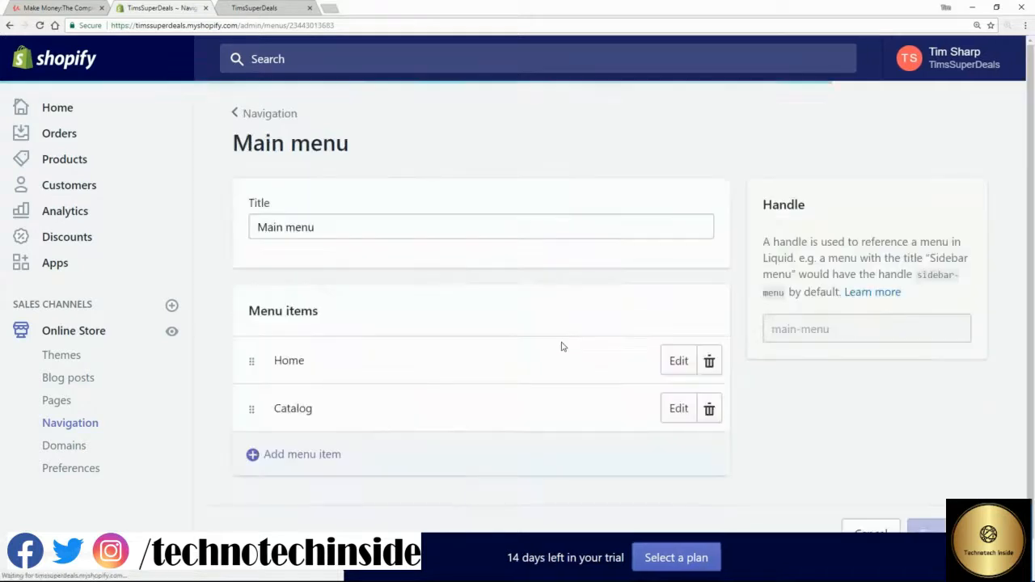
left_click(277, 457)
left_click(295, 312)
type("Conta")
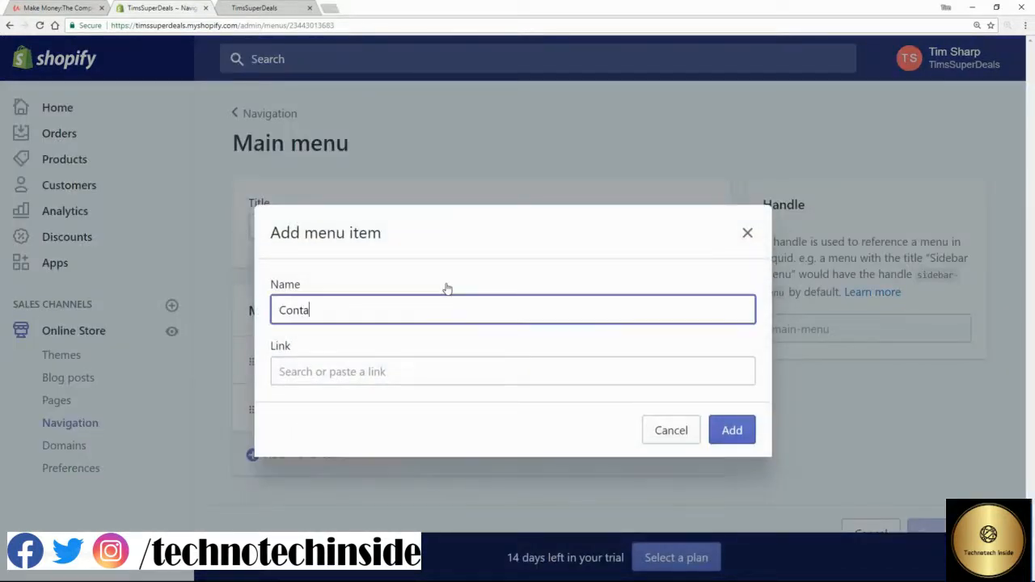
type("ct Us")
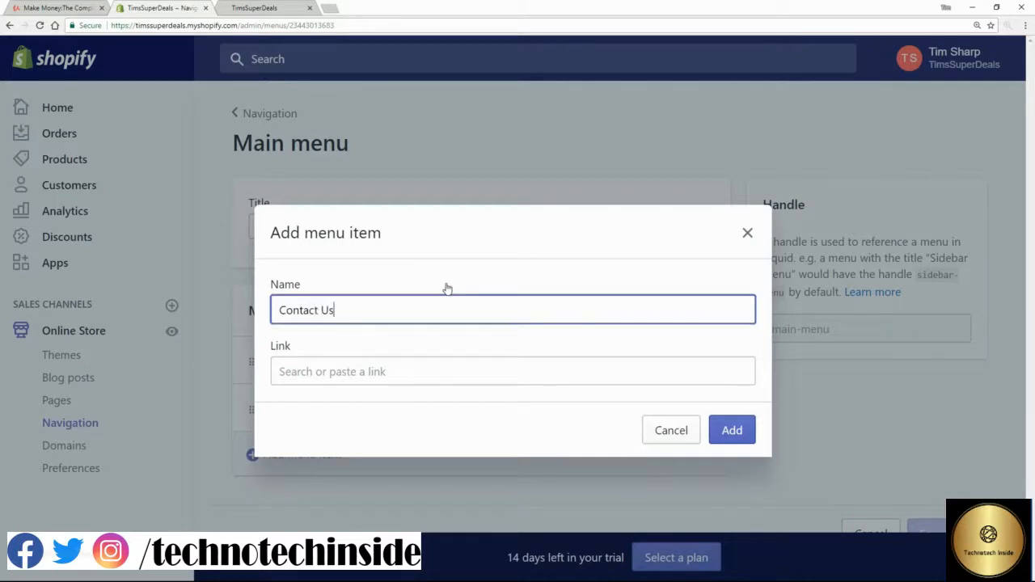
left_click(381, 370)
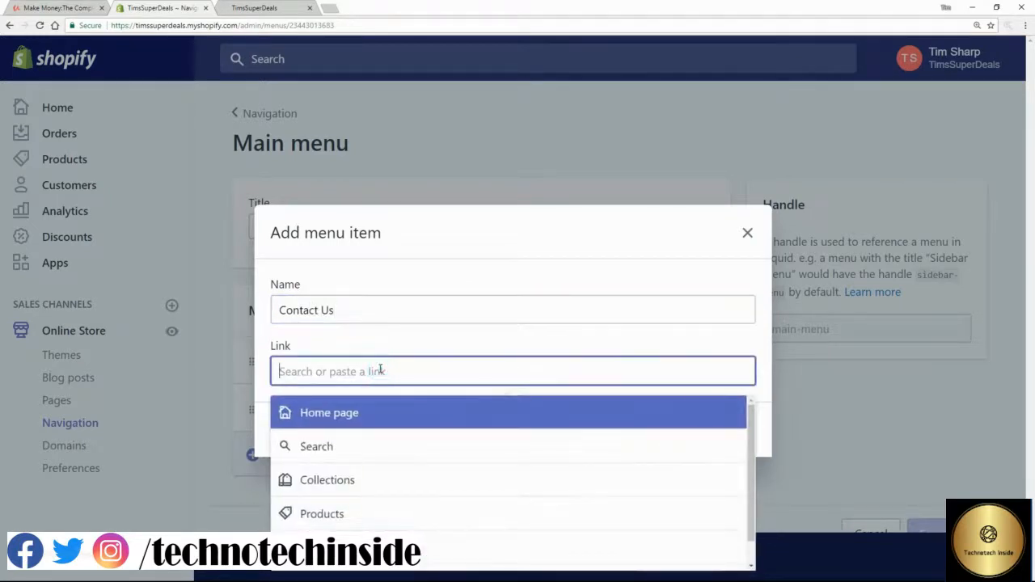
left_click(337, 548)
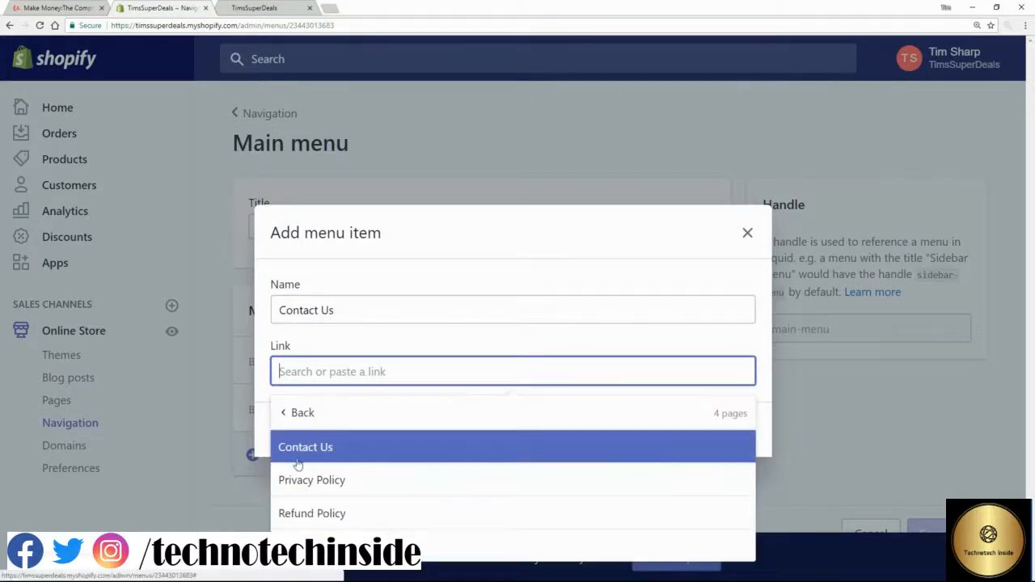
left_click(297, 459)
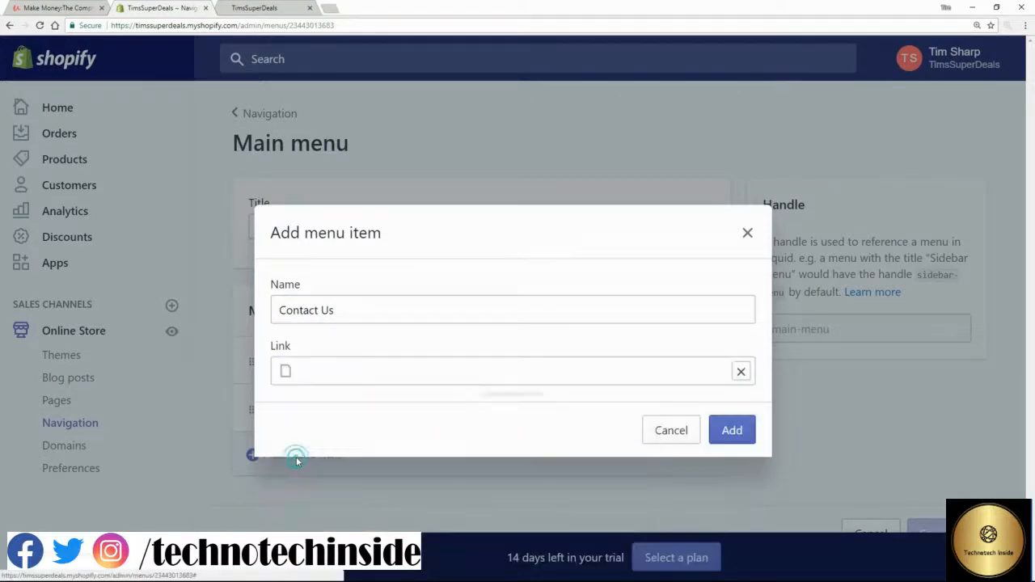
left_click(733, 431)
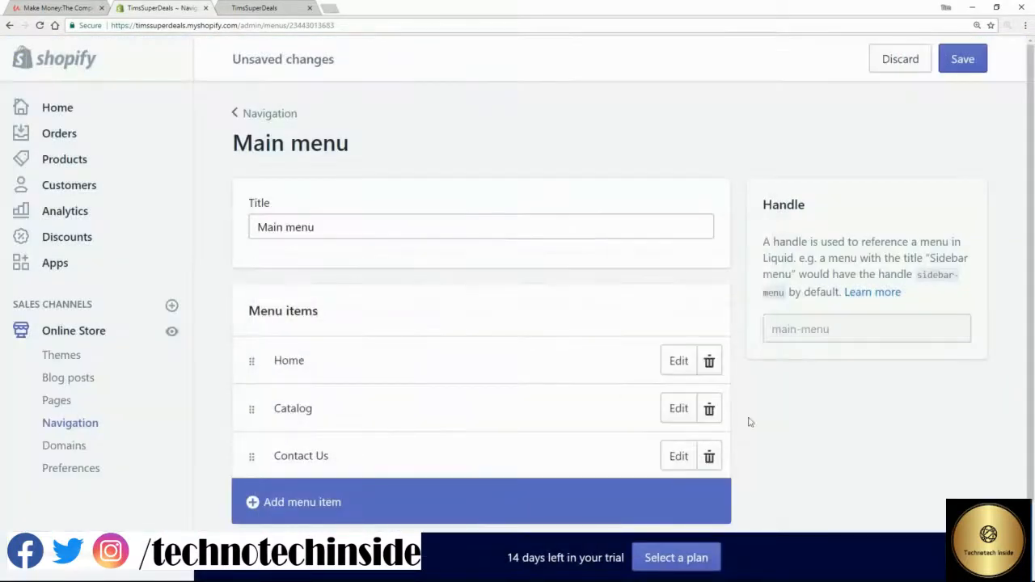
left_click(954, 58)
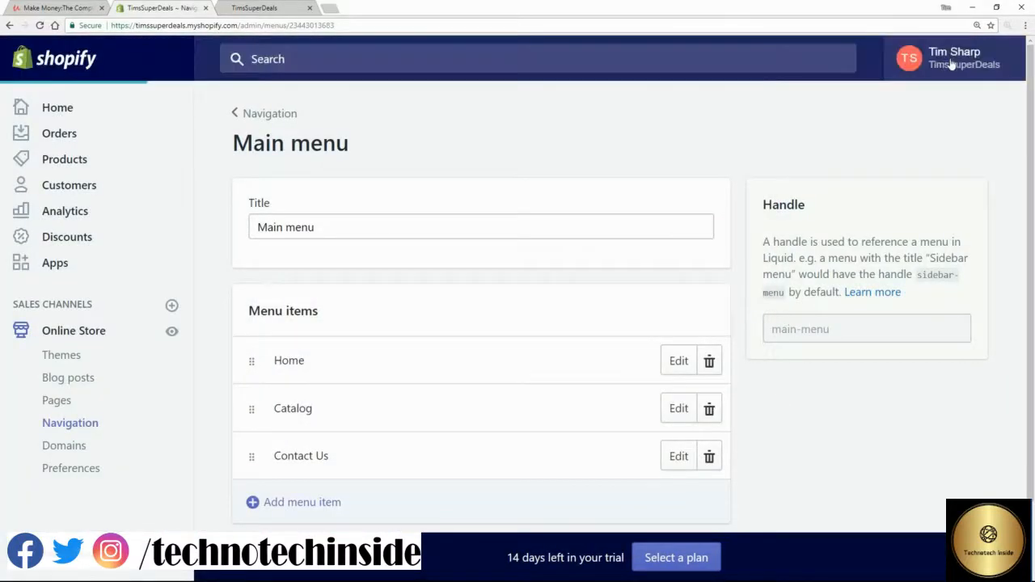
Step: Reload the storefront and open the Contact Us page from its header menu to check the new link
left_click(250, 10)
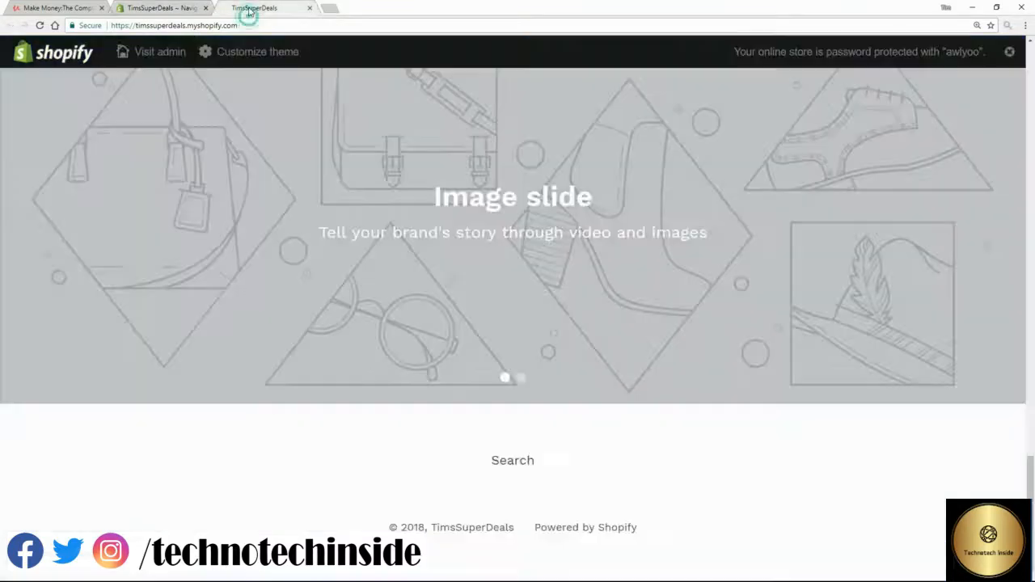
left_click(41, 25)
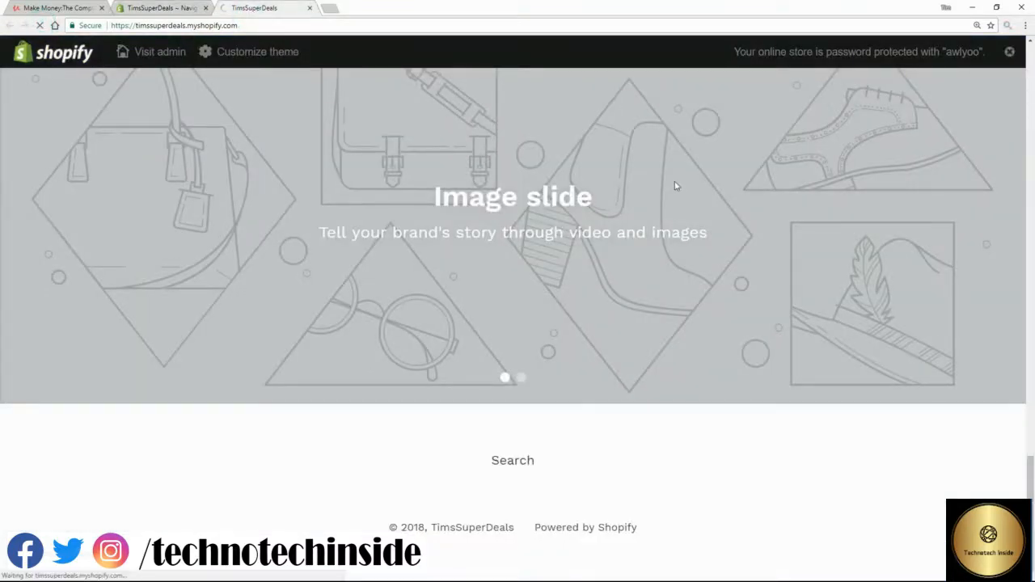
left_click_drag(1030, 495, 1034, 108)
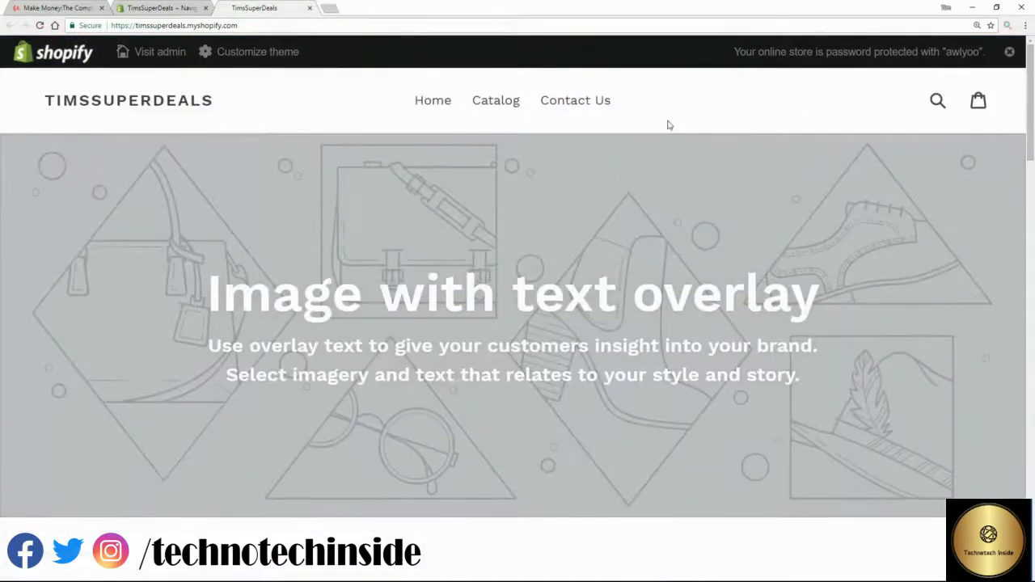
left_click(579, 106)
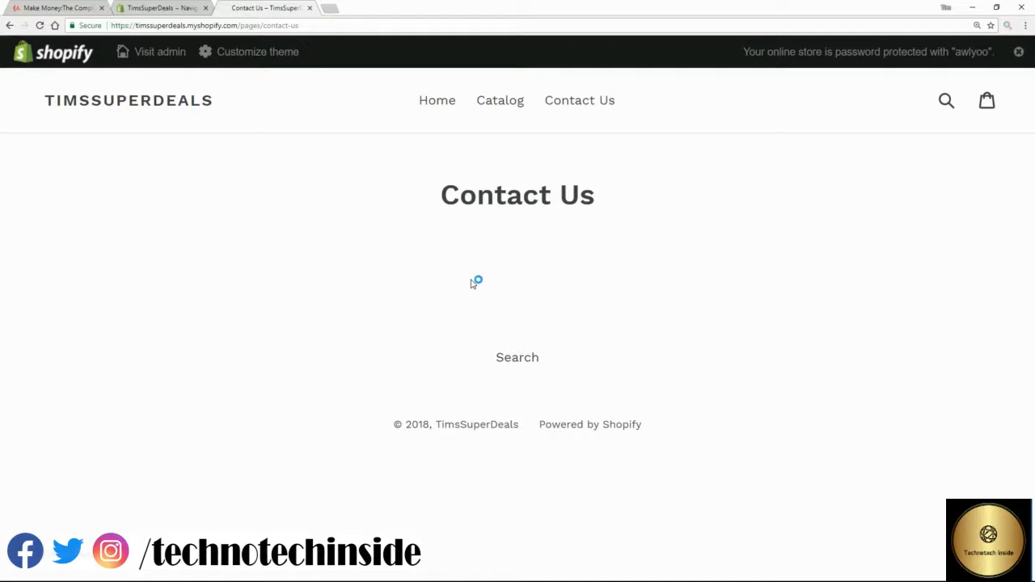
Step: Add a "Privacy Policy" item linked to the Privacy Policy page to the footer menu
left_click(154, 8)
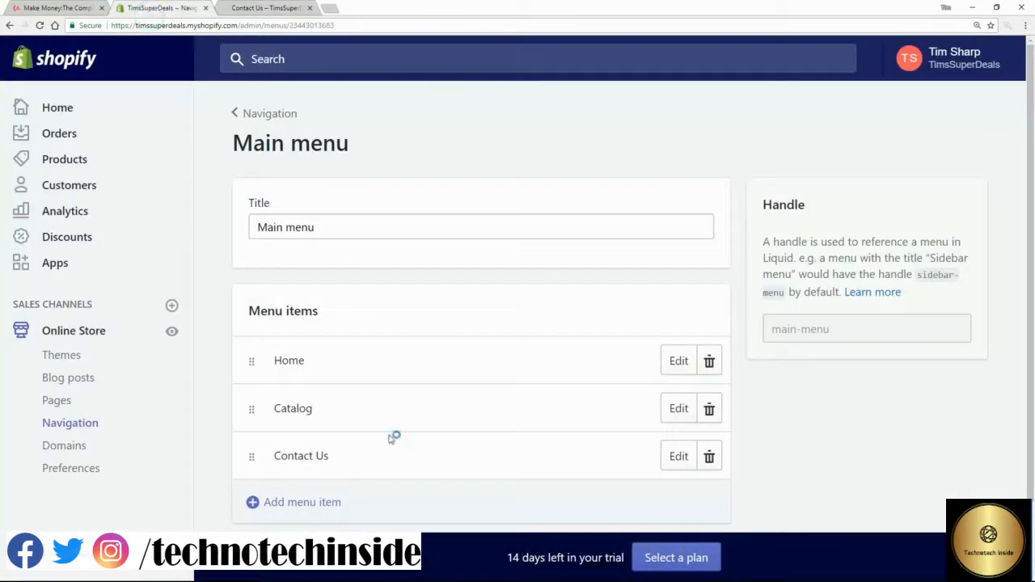
left_click(87, 424)
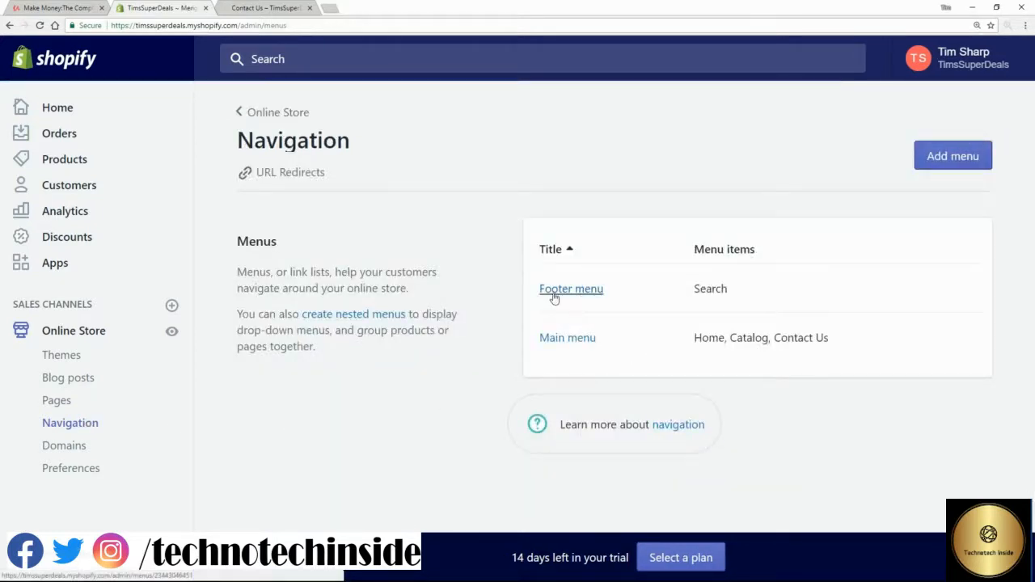
left_click(555, 294)
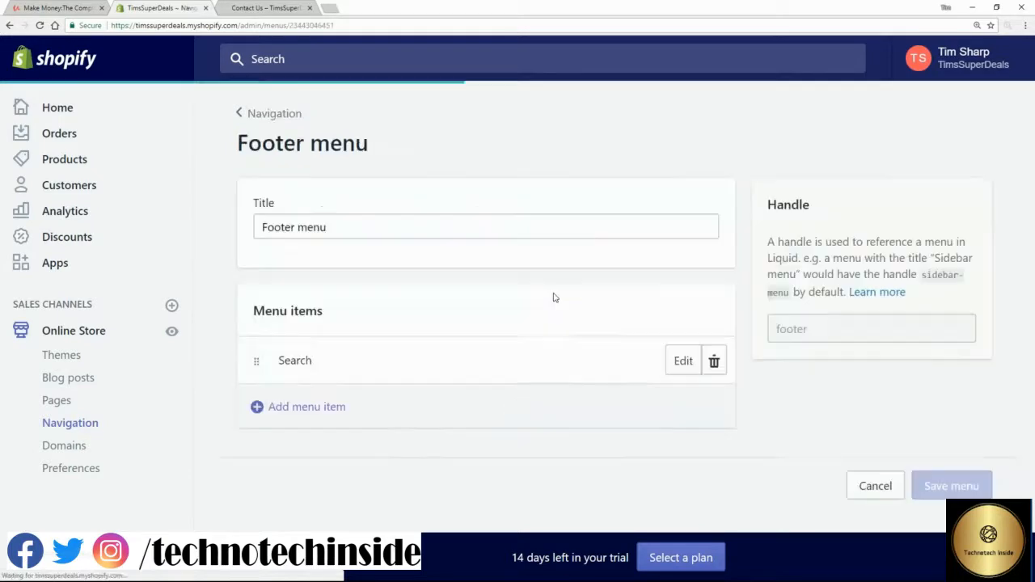
left_click(281, 412)
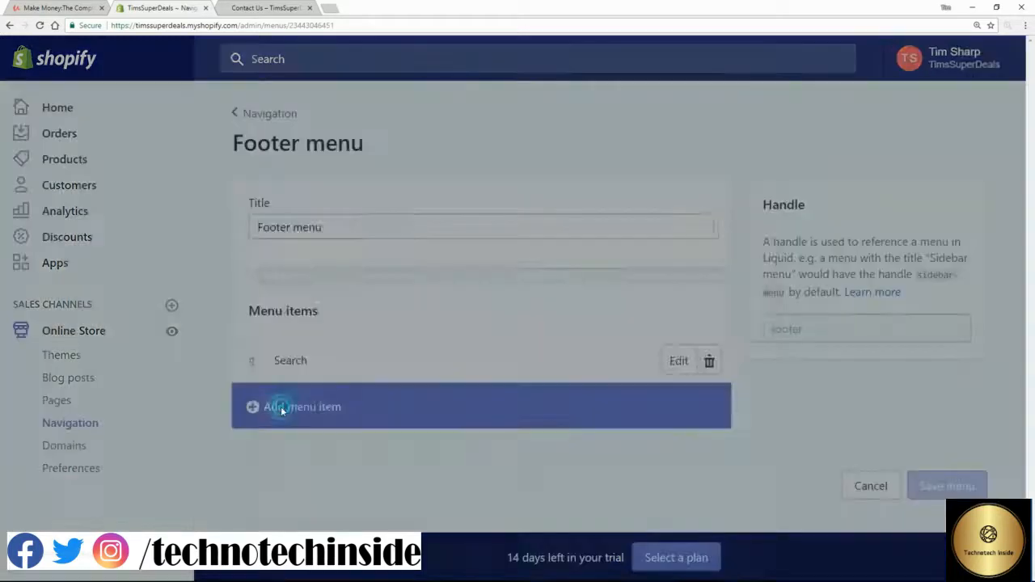
left_click(310, 311)
type("P")
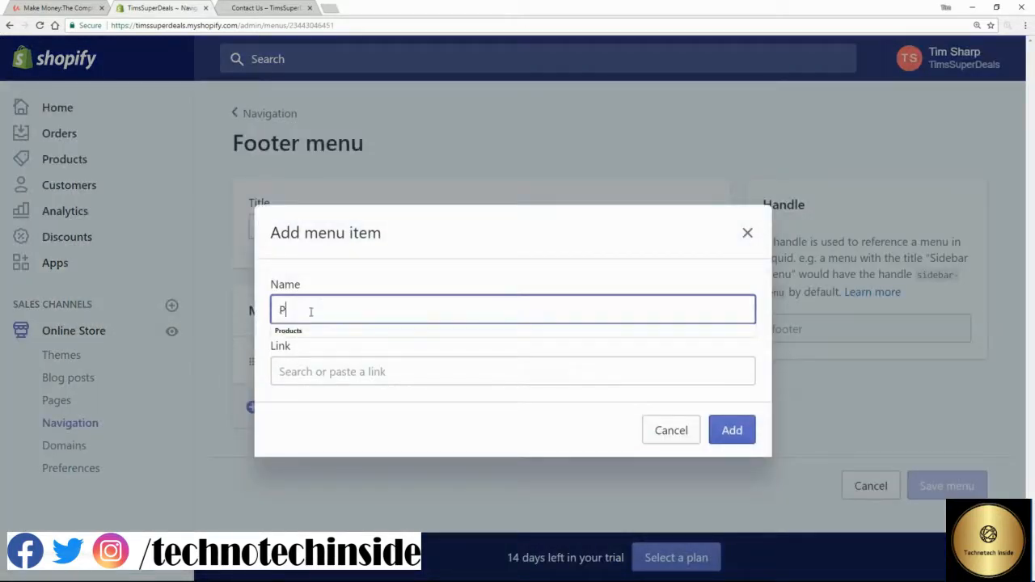
type("rivacy Policy")
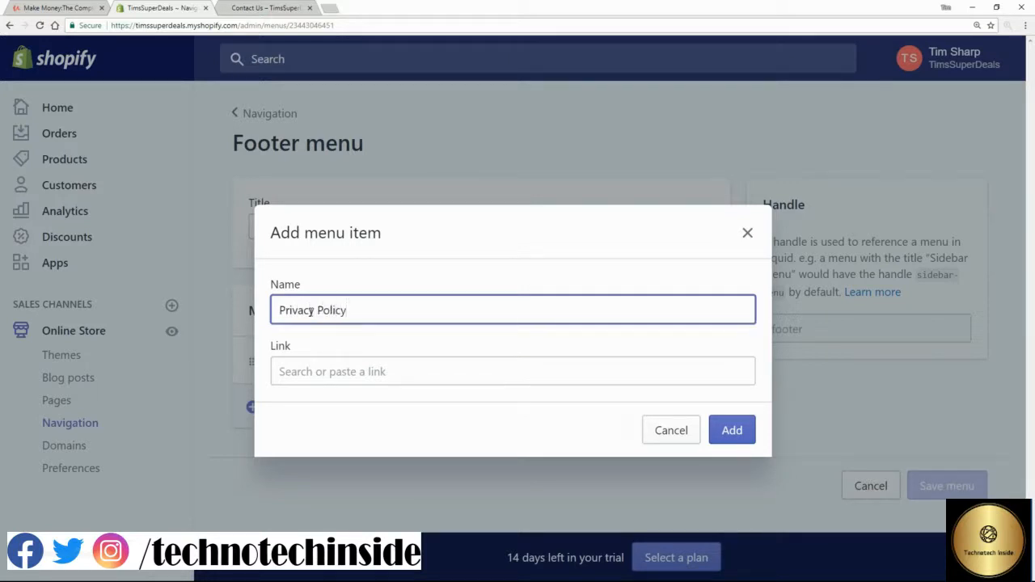
left_click(349, 362)
left_click(420, 547)
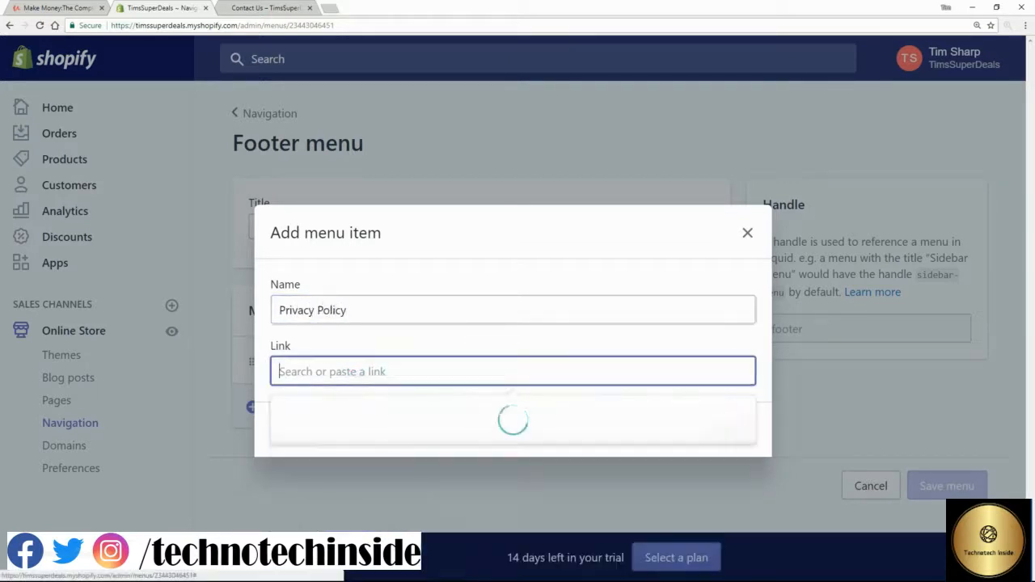
left_click(403, 487)
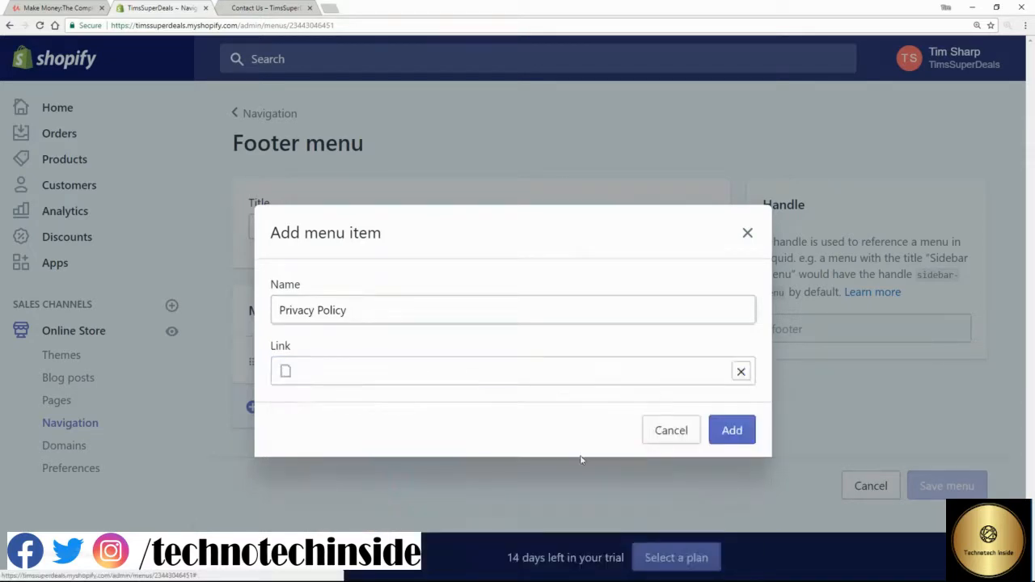
left_click(723, 431)
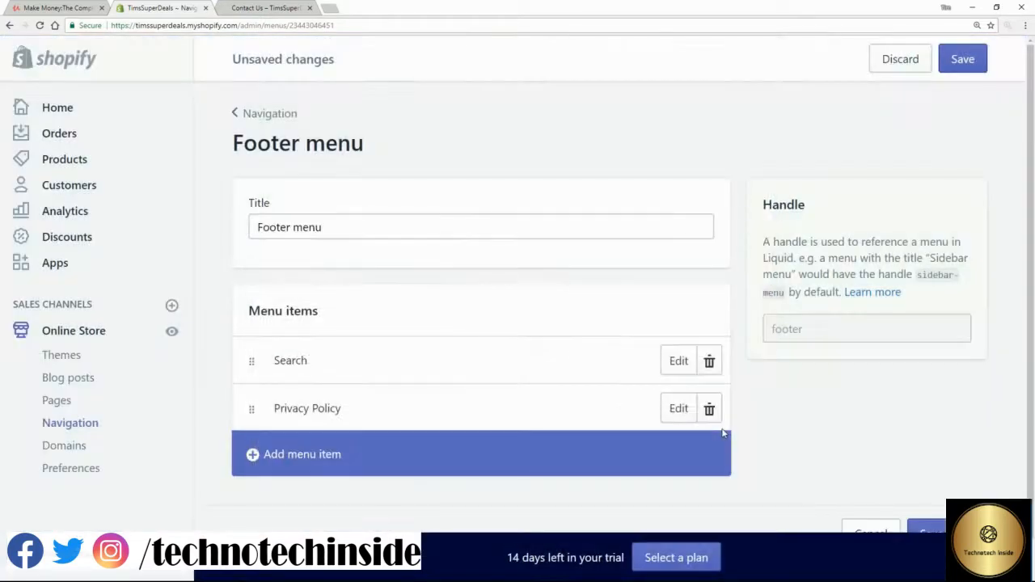
Step: Add a "Refund Policy" item linked to the Refund Policy page to the footer menu
left_click(320, 455)
left_click(304, 310)
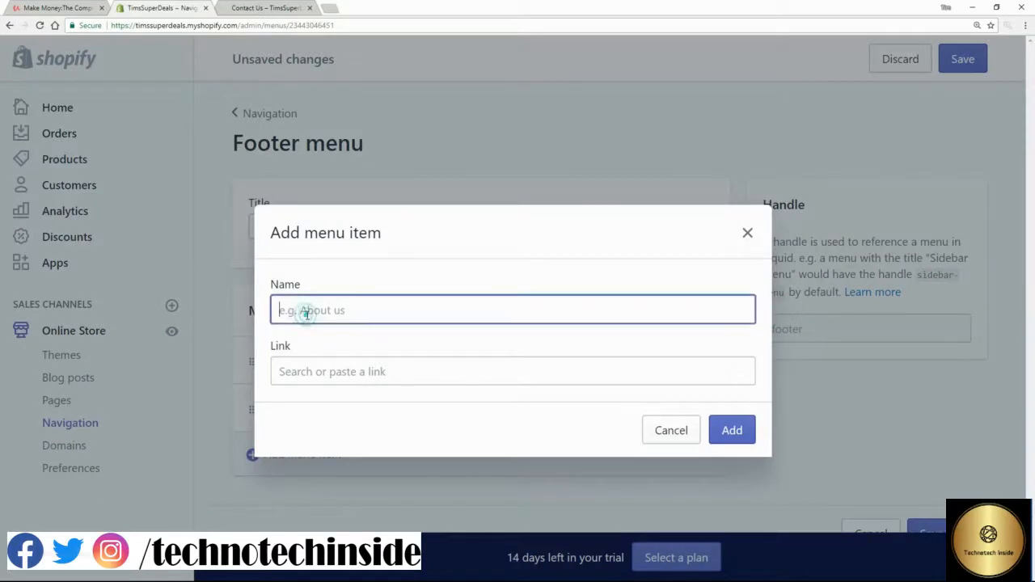
type("Rfund Policy")
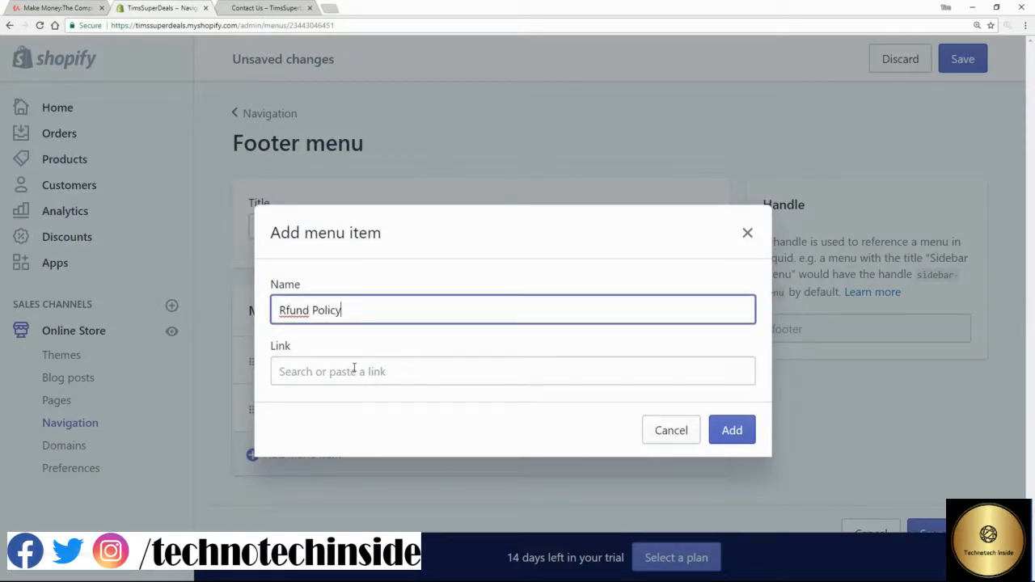
left_click(287, 312)
type("e")
left_click(307, 365)
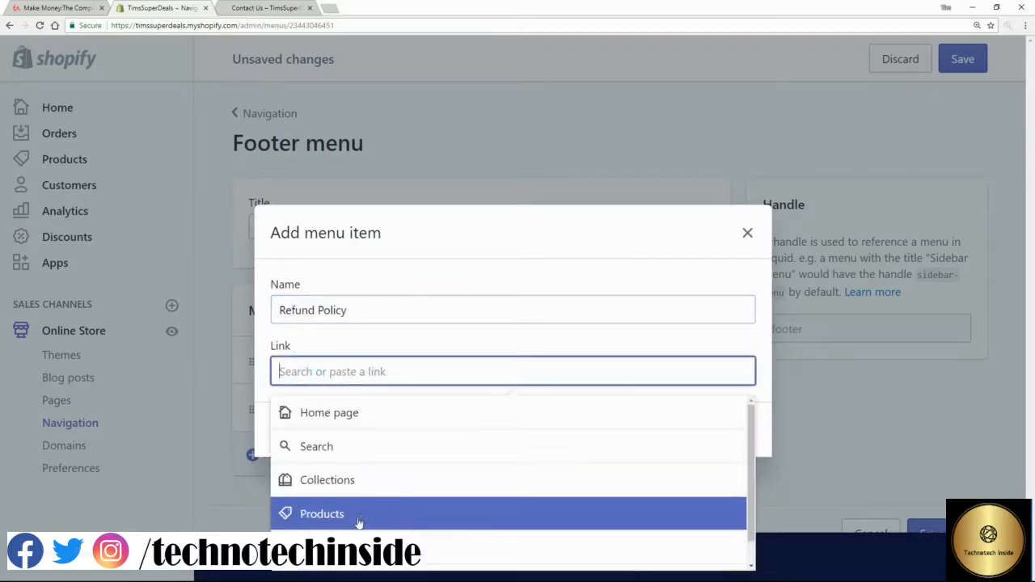
left_click(364, 547)
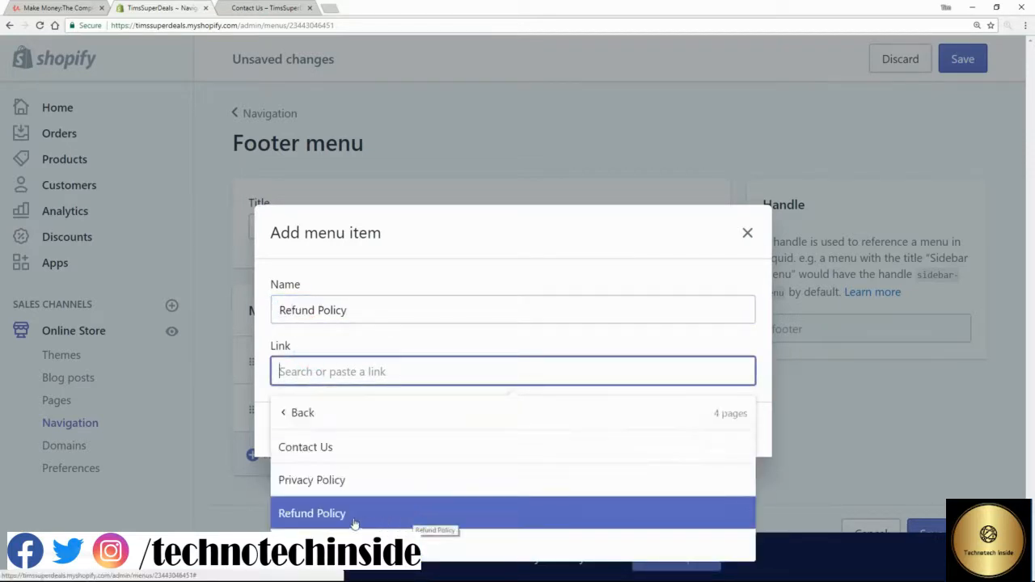
left_click(411, 516)
left_click(732, 435)
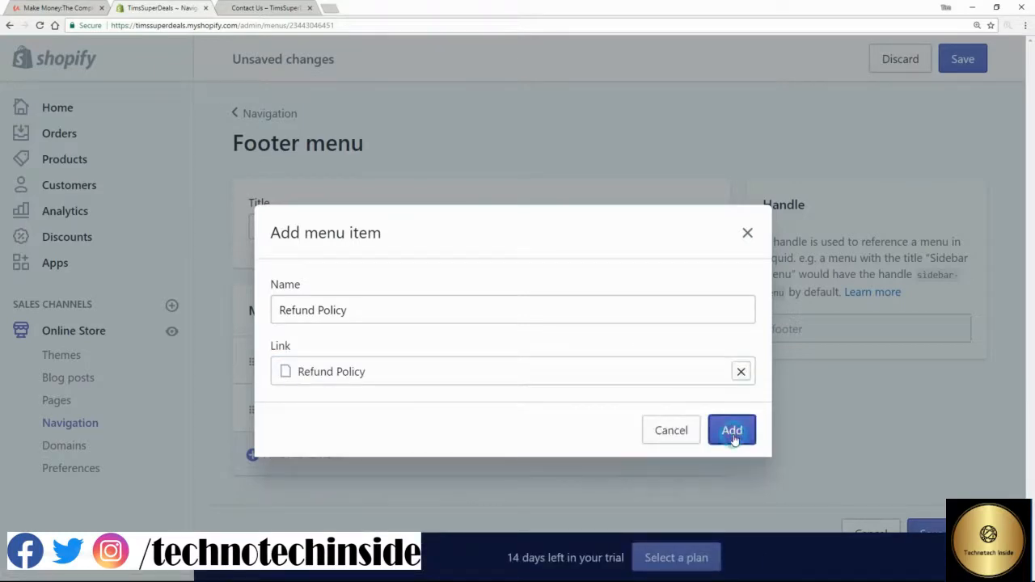
Step: Add a "Terms of Service" item linked to the Terms of Service page to the footer menu and save the menu
left_click(336, 502)
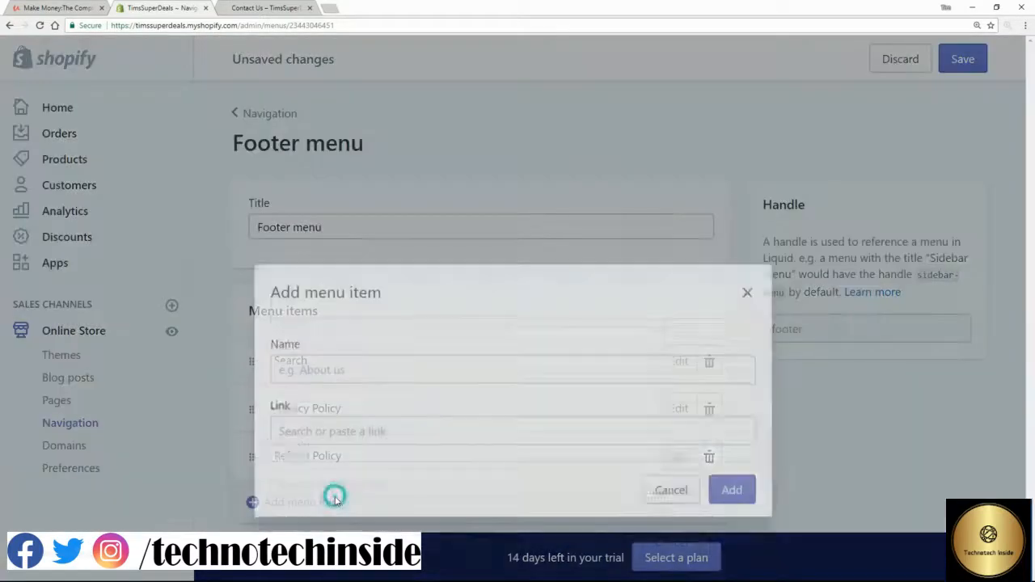
left_click(330, 310)
type("Ter")
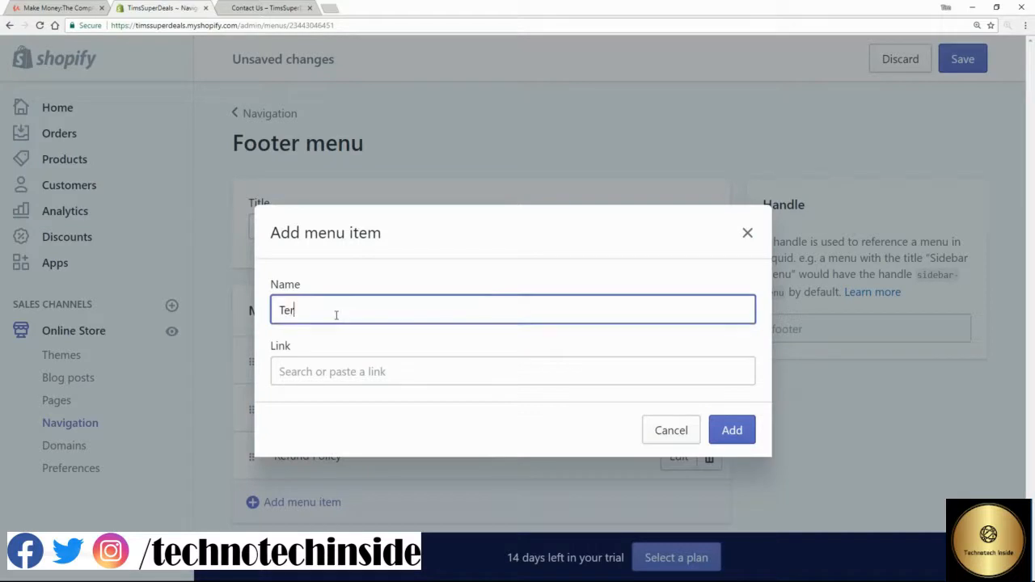
type("ms of Service")
left_click(371, 377)
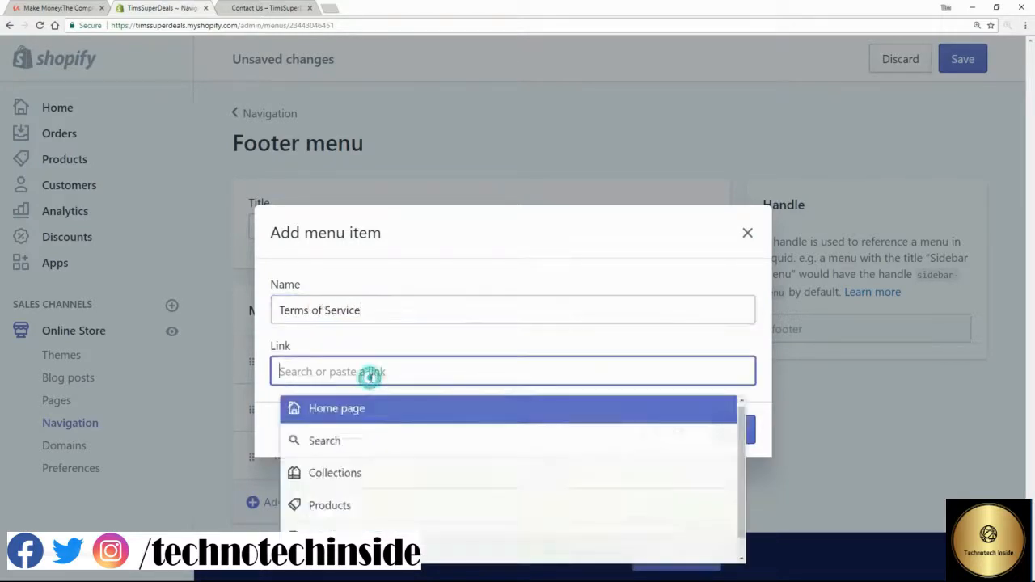
left_click(324, 536)
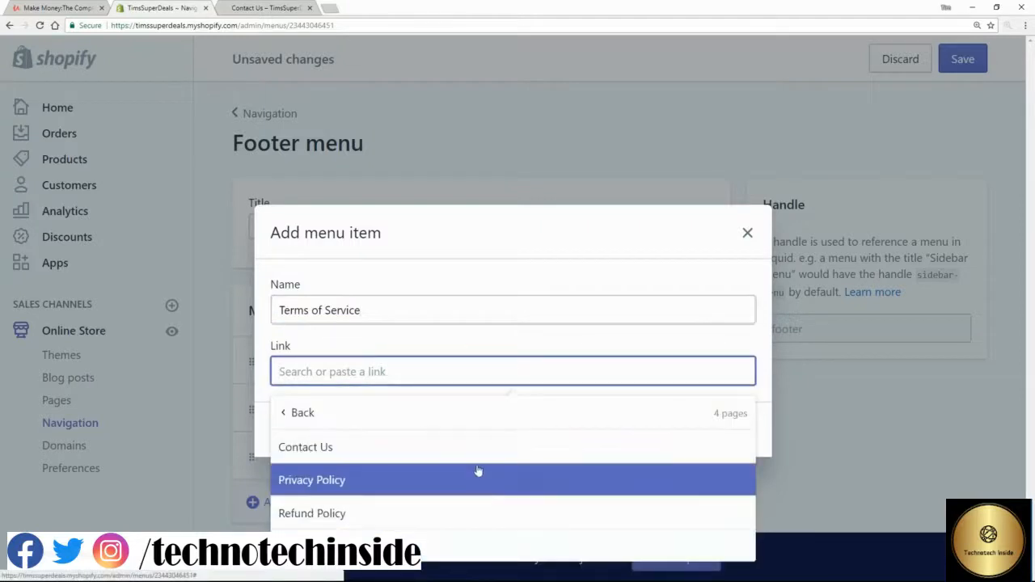
left_click(477, 546)
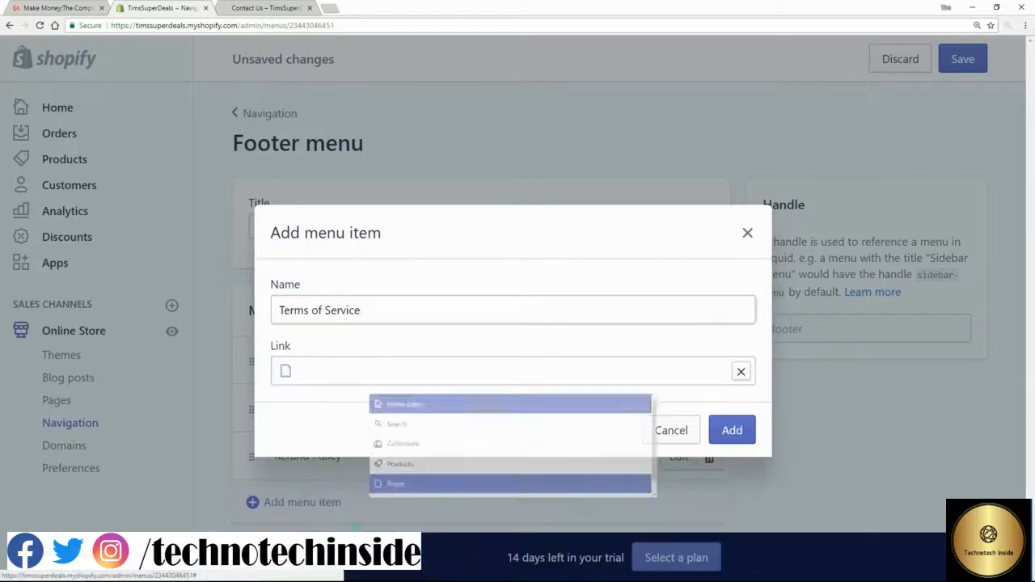
left_click(731, 430)
scroll(760, 422, "down", 1)
scroll(767, 421, "down", 2)
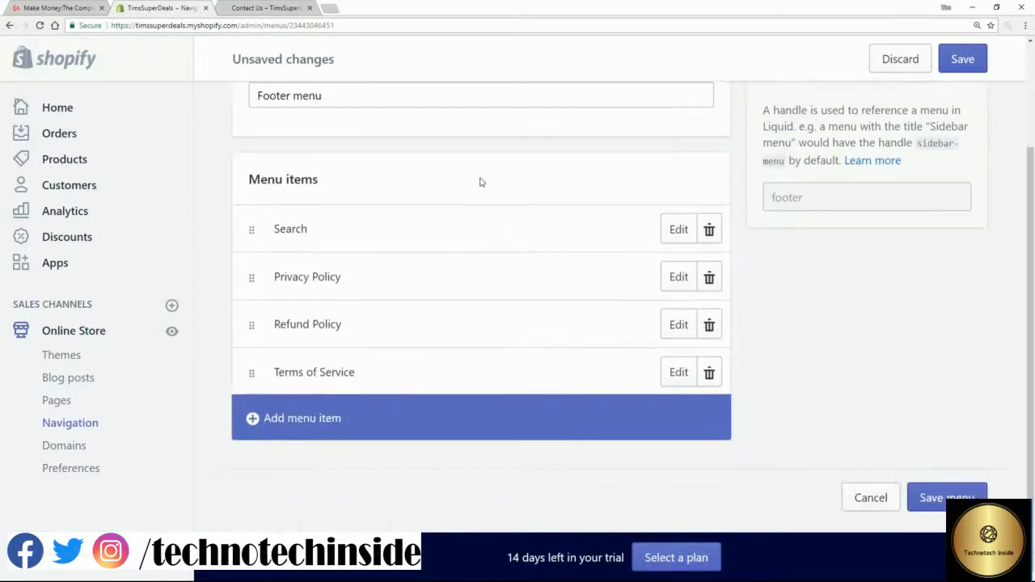
scroll(765, 342, "up", 2)
left_click(955, 64)
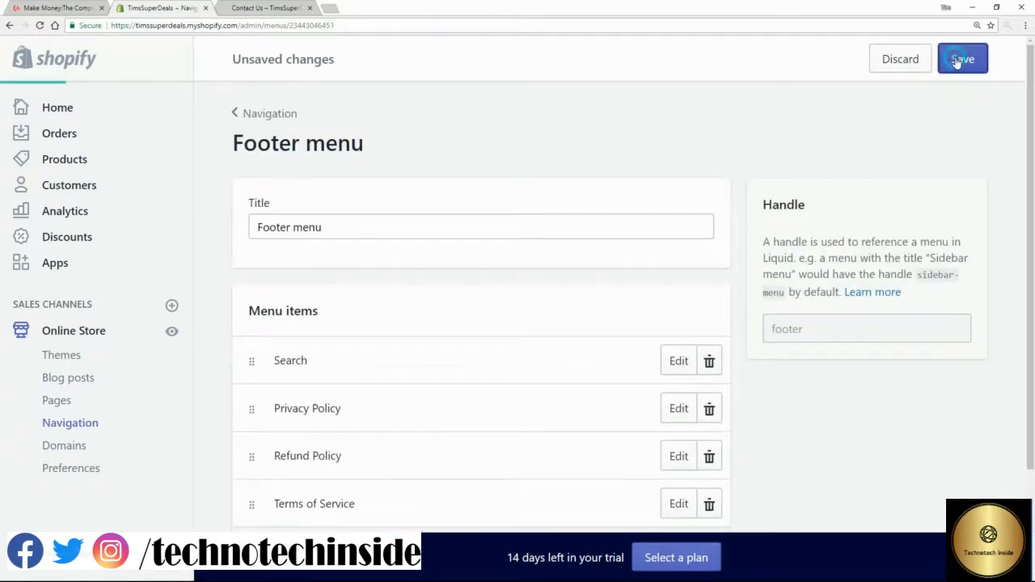
Step: Reload the storefront and check the new footer links on the Contact Us page and the home page
left_click(242, 10)
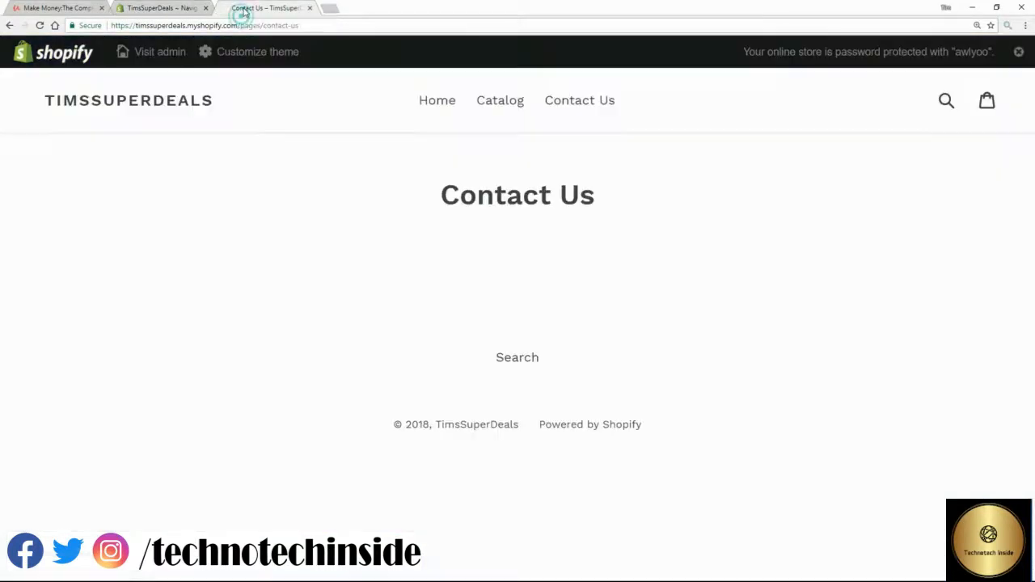
left_click(38, 27)
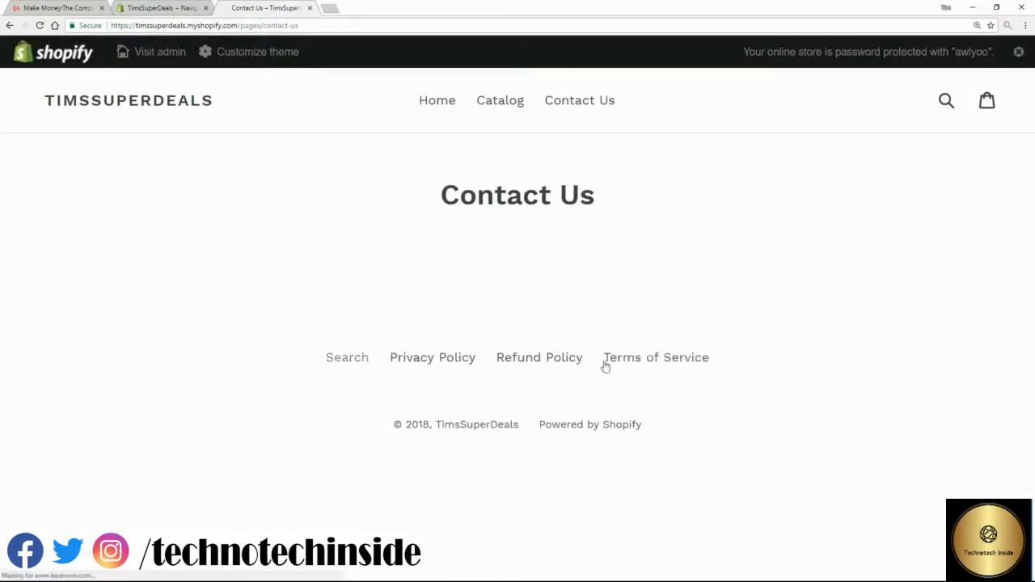
left_click(420, 101)
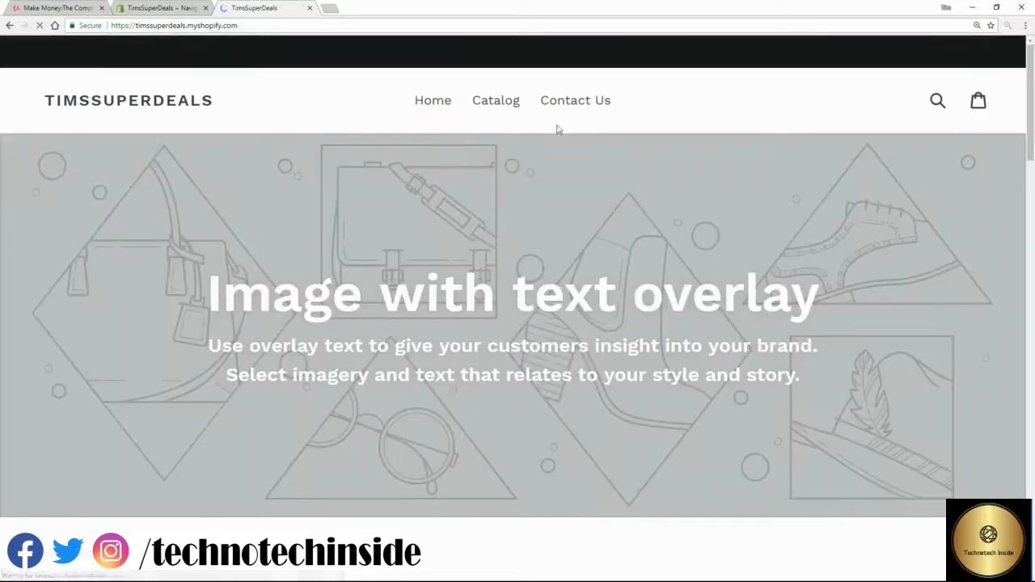
scroll(2, 173, "down", 10)
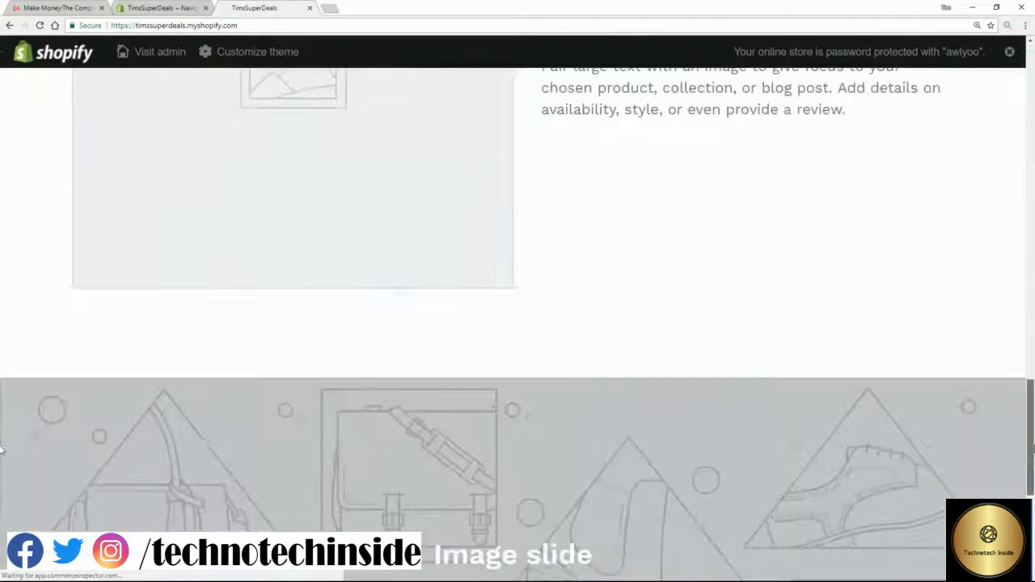
scroll(2, 450, "down", 5)
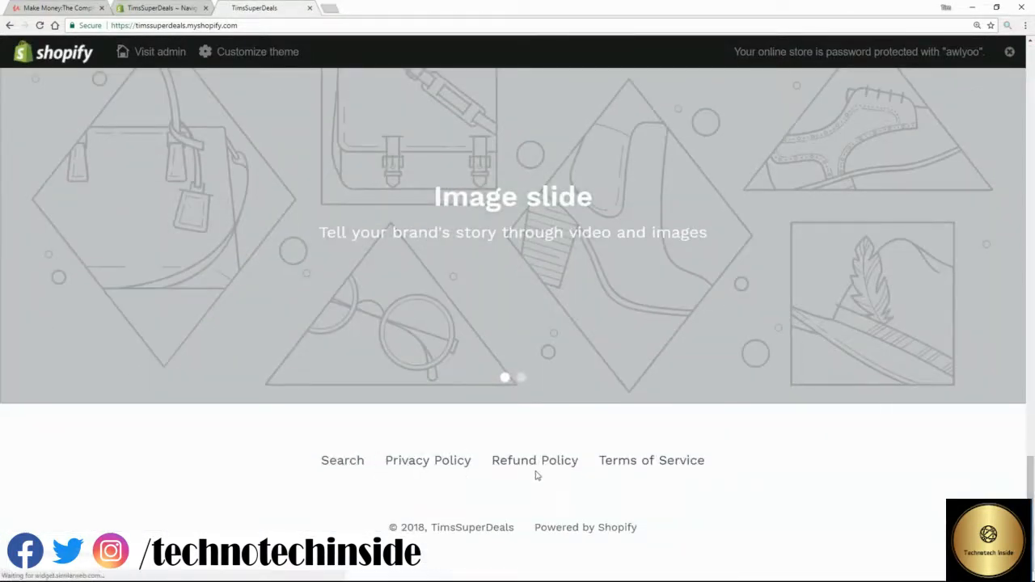
Step: Open the Terms of Service page from the storefront footer and look through its text
left_click(634, 461)
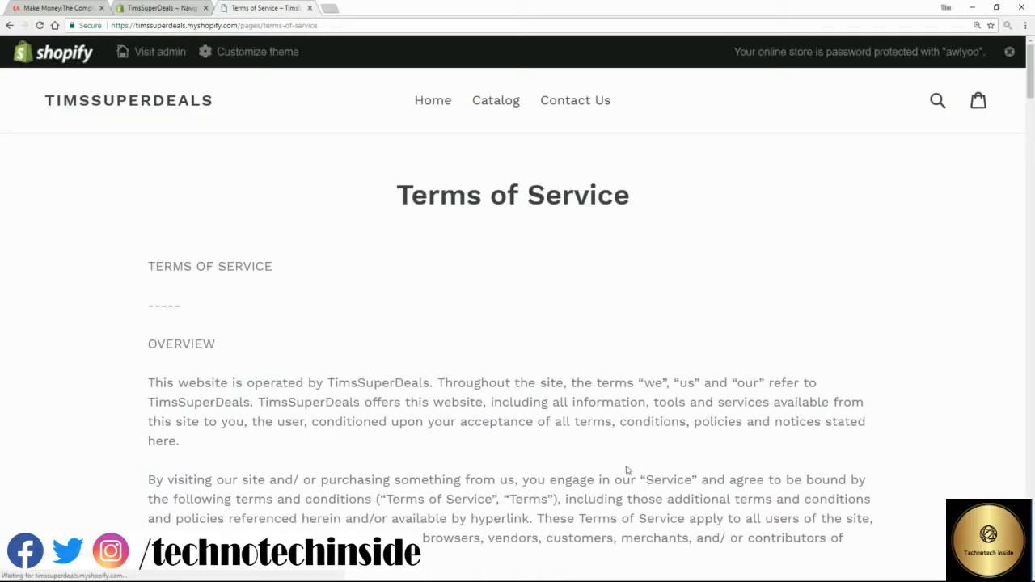
scroll(1023, 245, "down", 2)
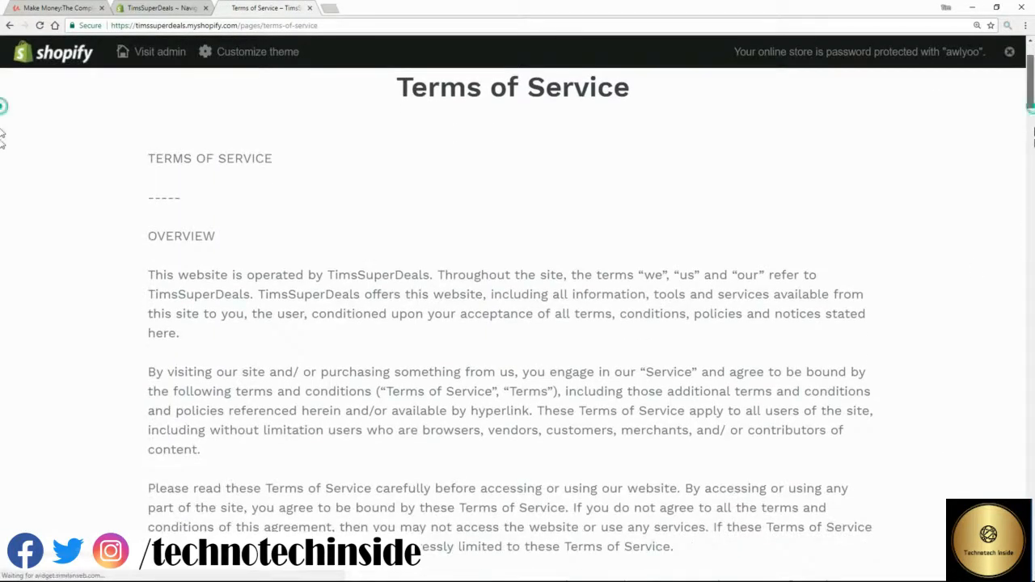
scroll(2, 121, "down", 7)
scroll(2, 173, "up", 9)
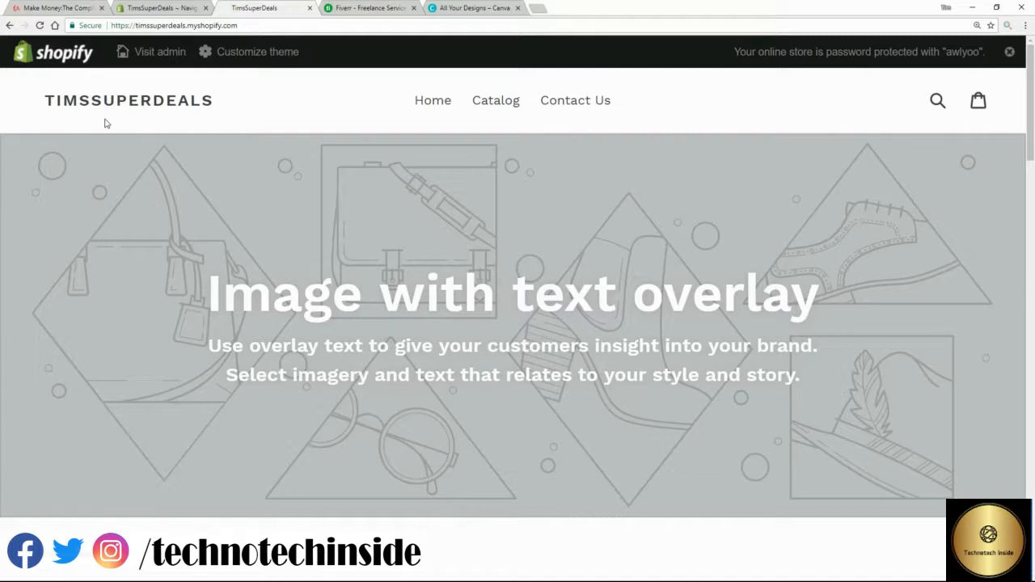
Step: Switch to Fiverr, search for "logo design" services and look over the offered styles, sellers and prices
left_click(371, 9)
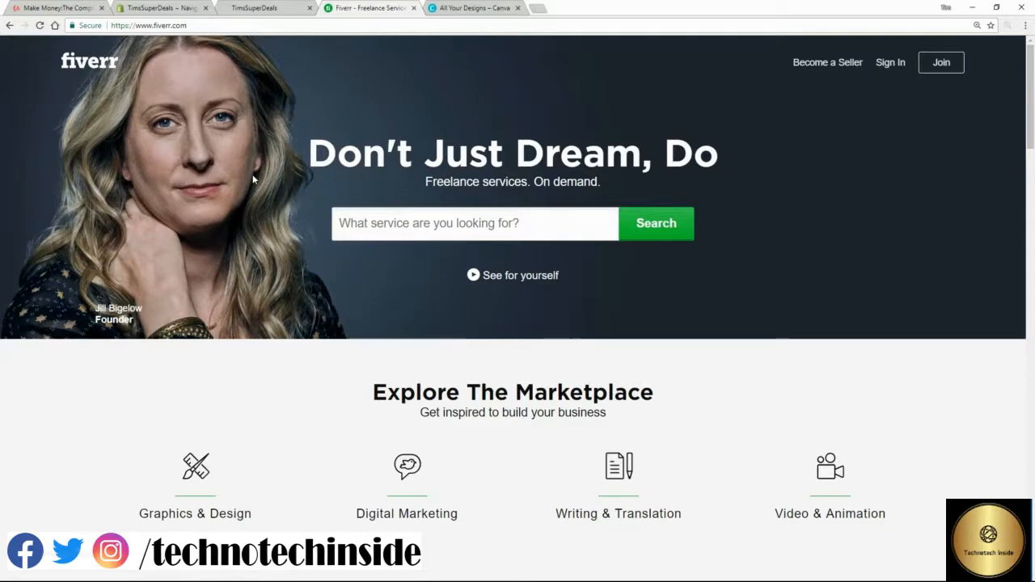
left_click(395, 224)
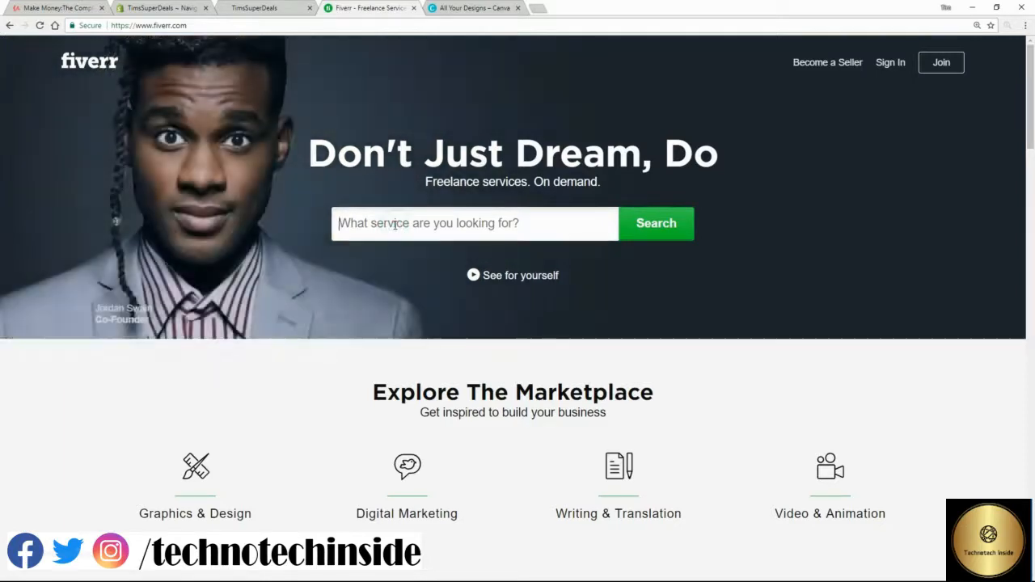
type("logo")
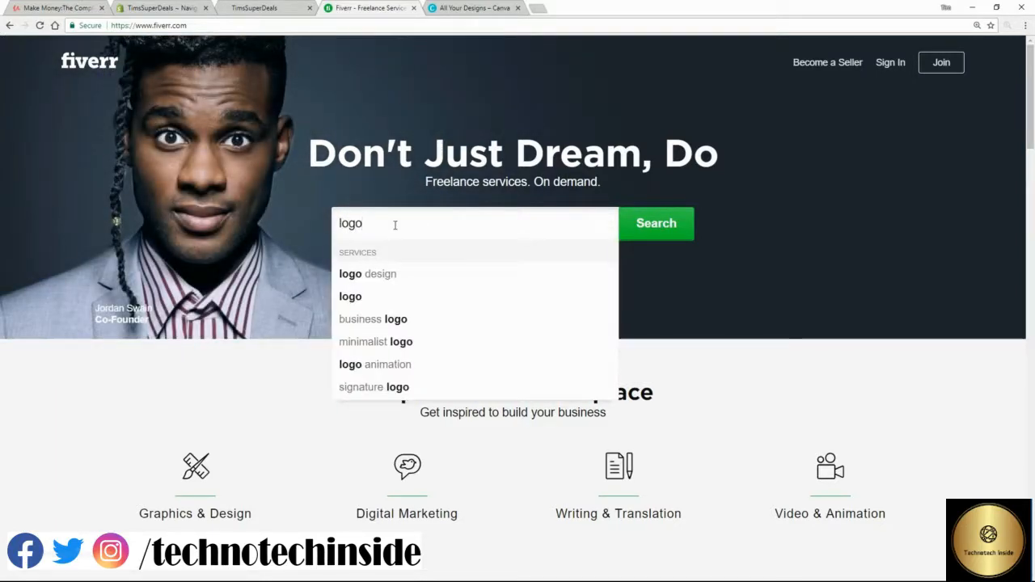
left_click(375, 277)
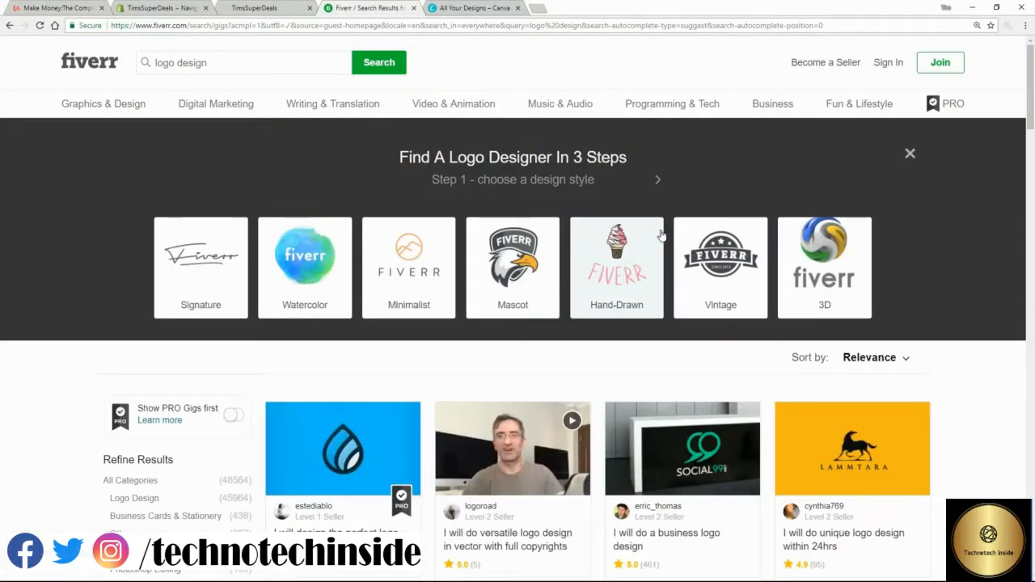
scroll(660, 234, "down", 1)
scroll(660, 234, "down", 2)
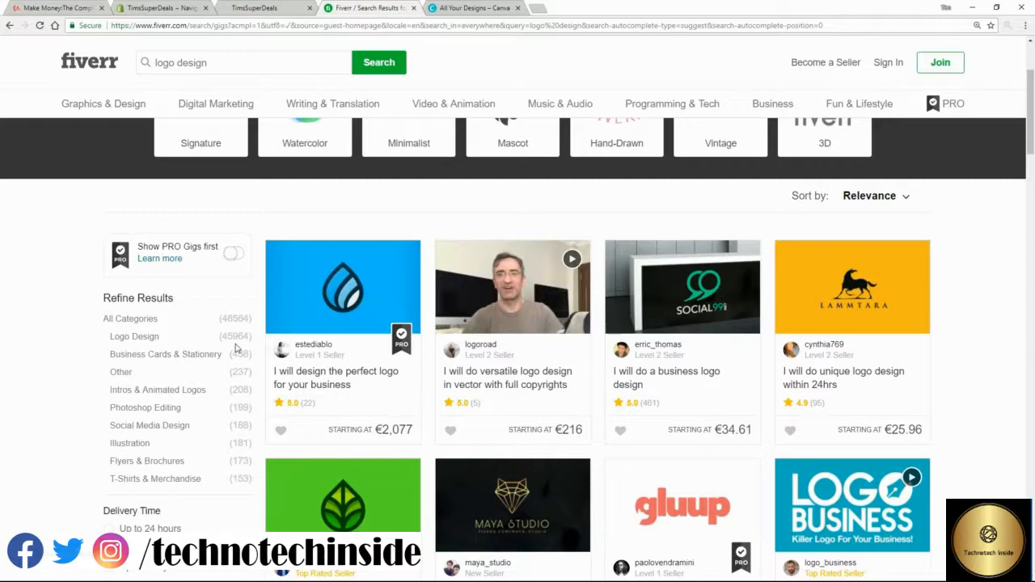
scroll(241, 348, "up", 3)
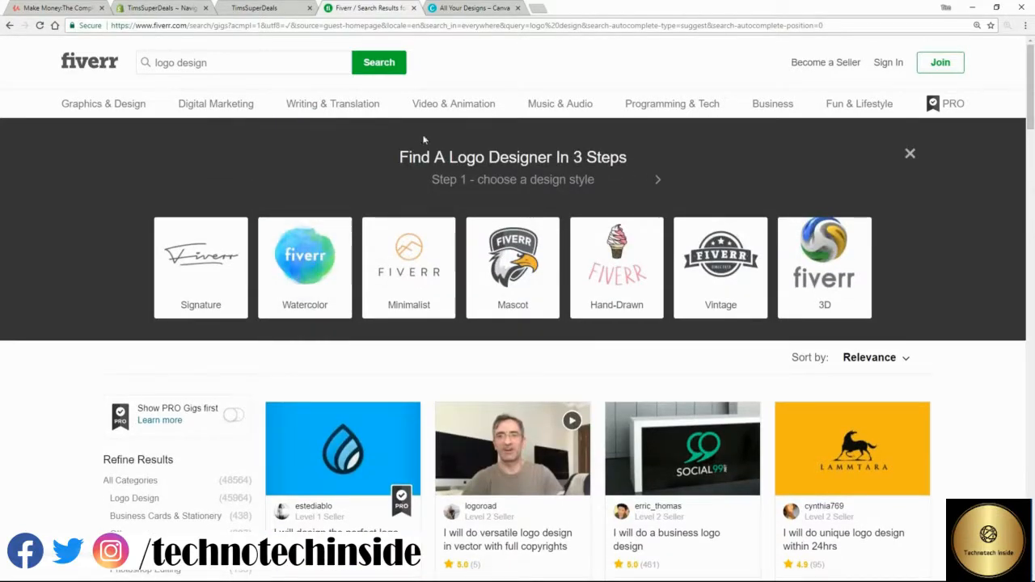
Step: Switch to Canva, look over the available design types and create a new Logo design
left_click(450, 7)
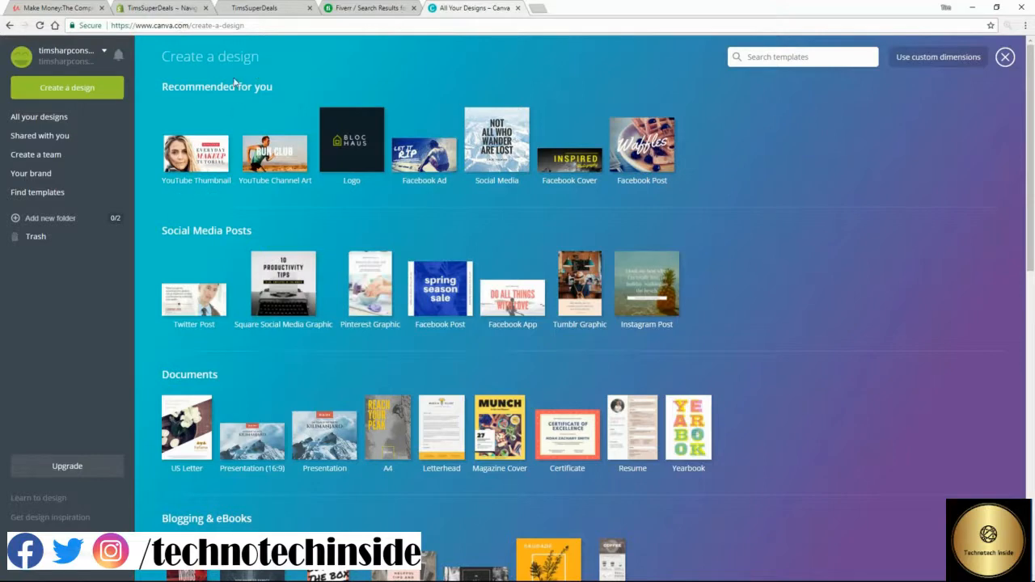
scroll(196, 300, "down", 3)
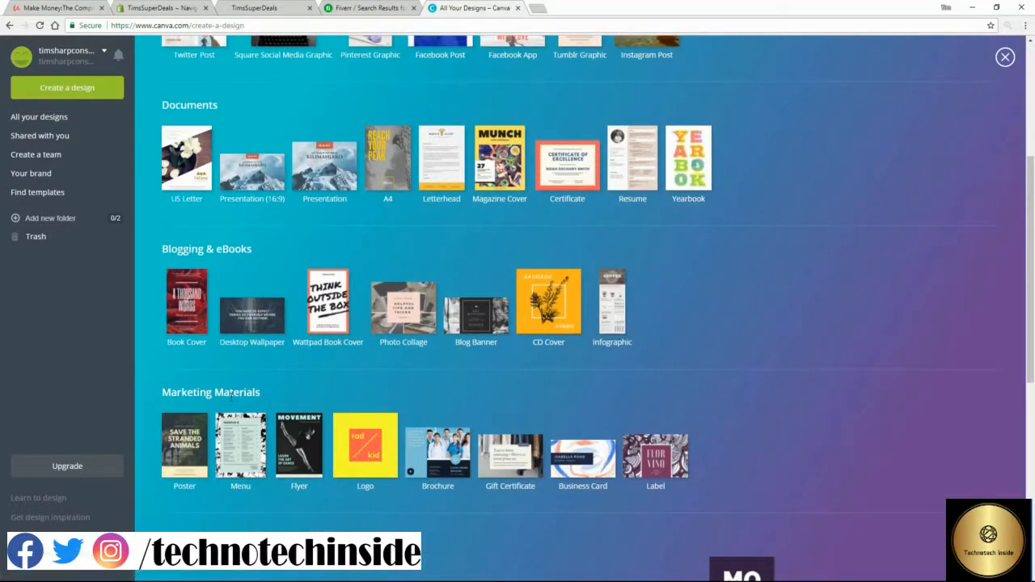
scroll(246, 397, "down", 2)
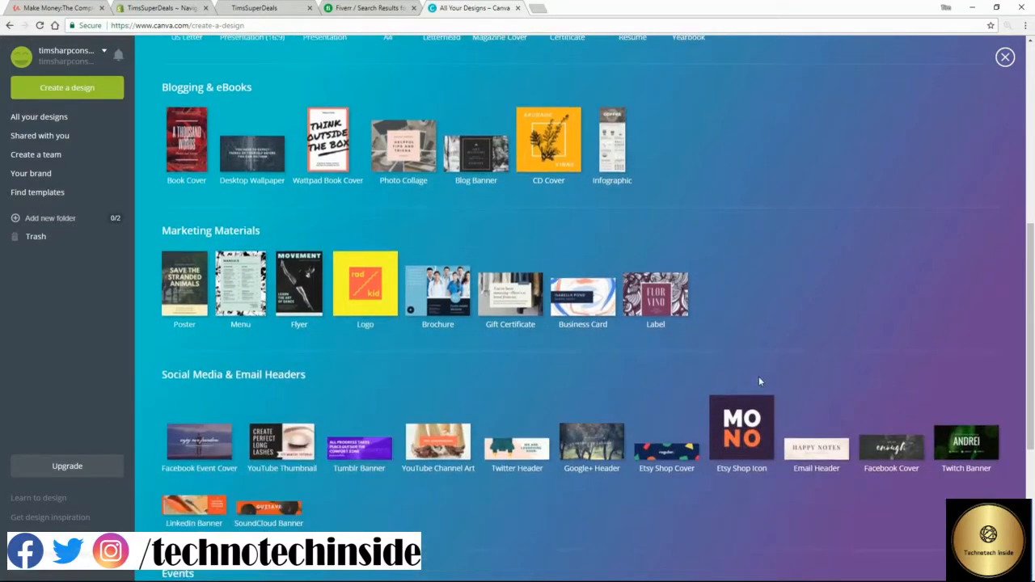
scroll(759, 377, "up", 5)
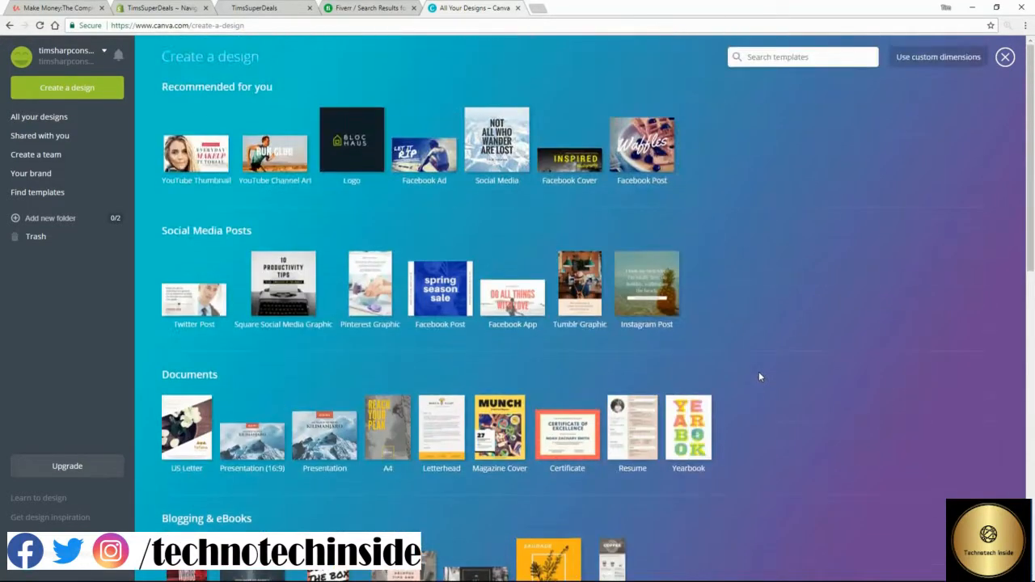
left_click(352, 154)
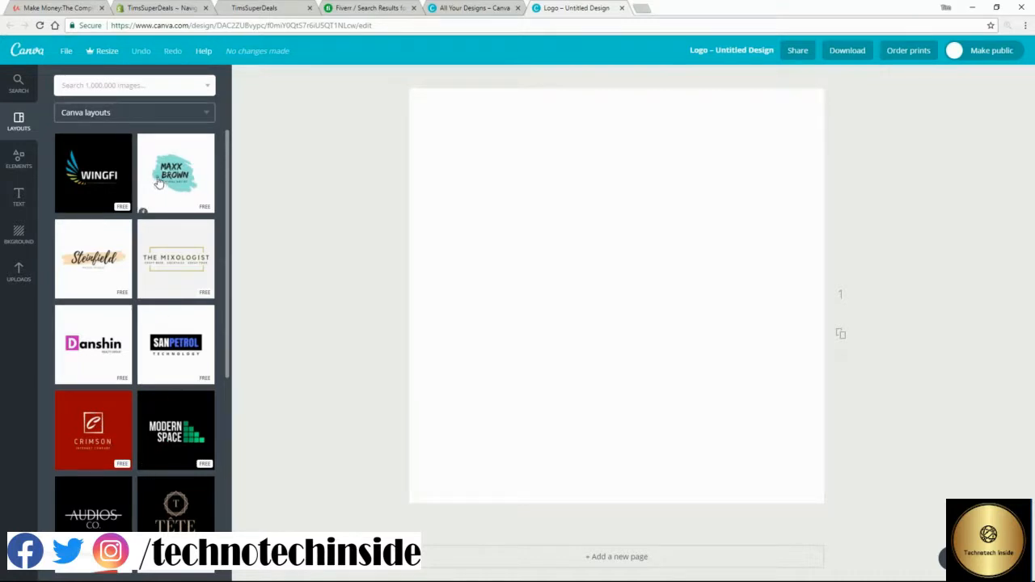
Step: Try the teal brush-stroke layout on the blank logo page and select the first word of its title
left_click_drag(159, 182, 594, 256)
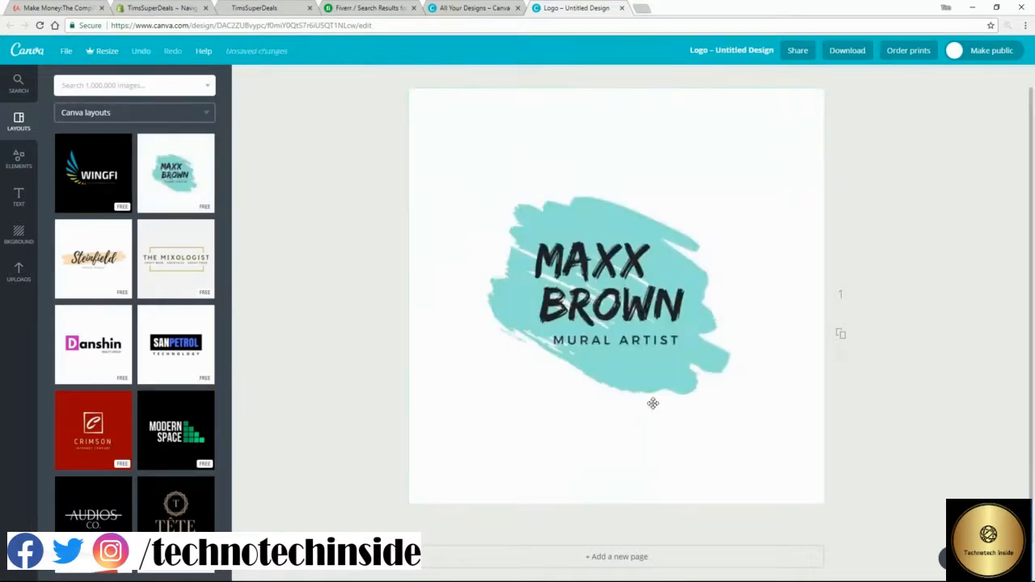
left_click(616, 264)
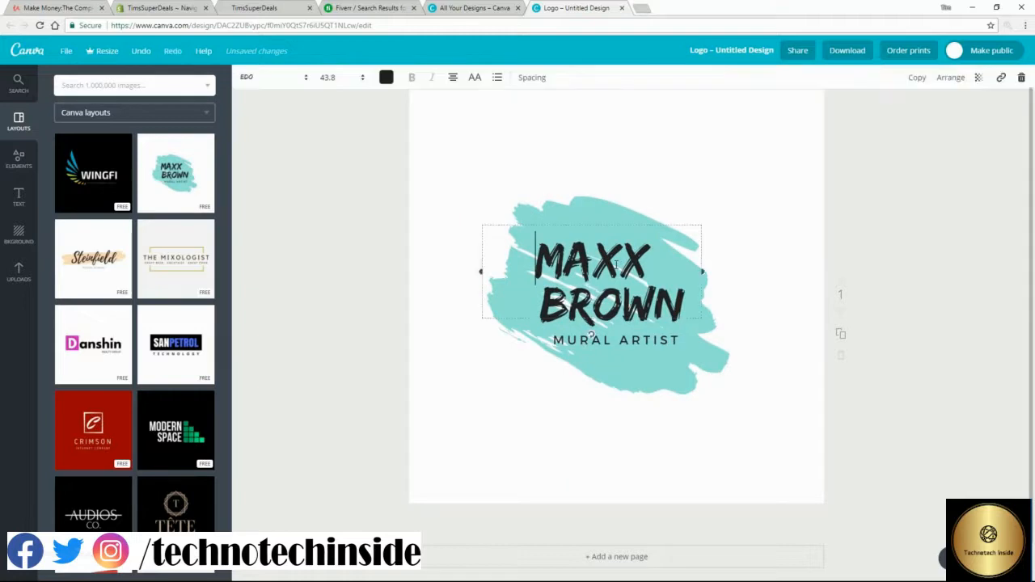
double_click(617, 265)
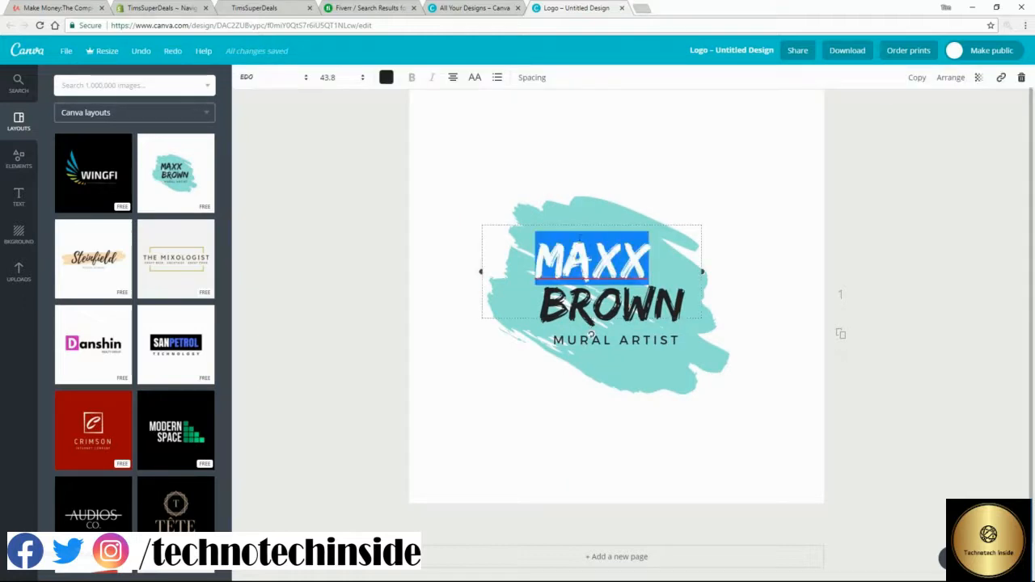
left_click(410, 242)
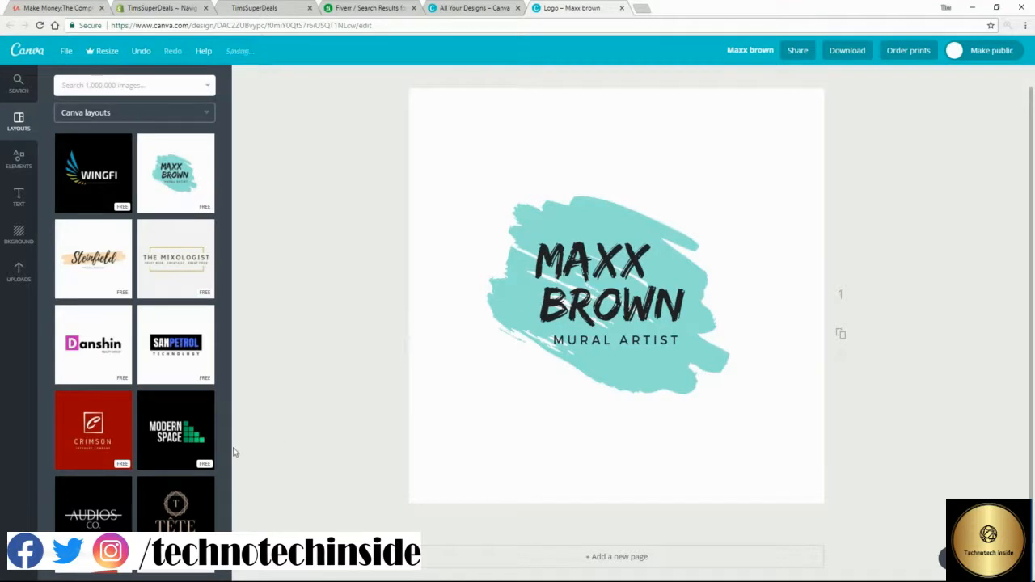
Step: Apply the "Modern Space" layout to the logo page and replace the word "MODERN" with "TIMS"
left_click_drag(180, 447, 631, 316)
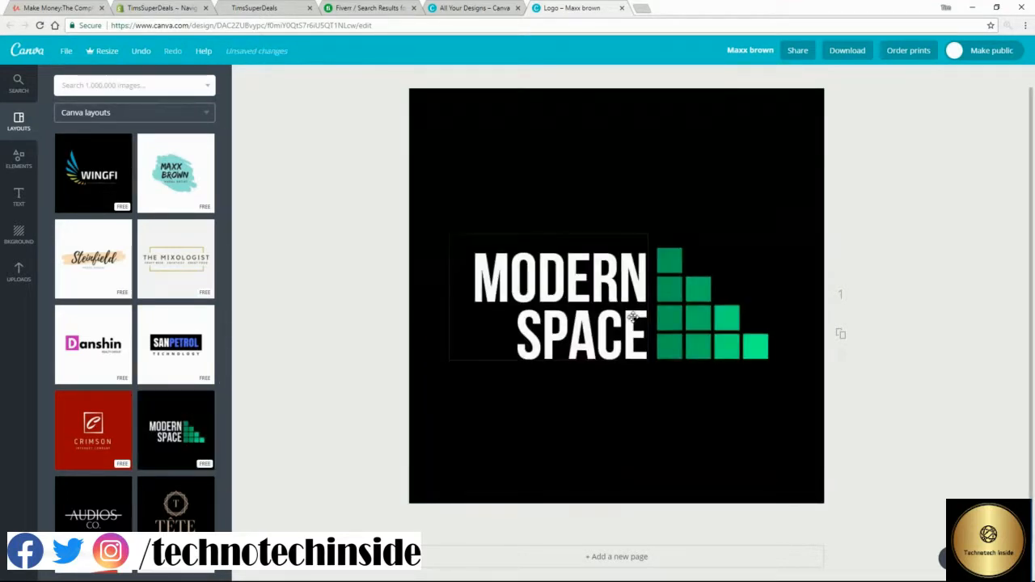
left_click(539, 283)
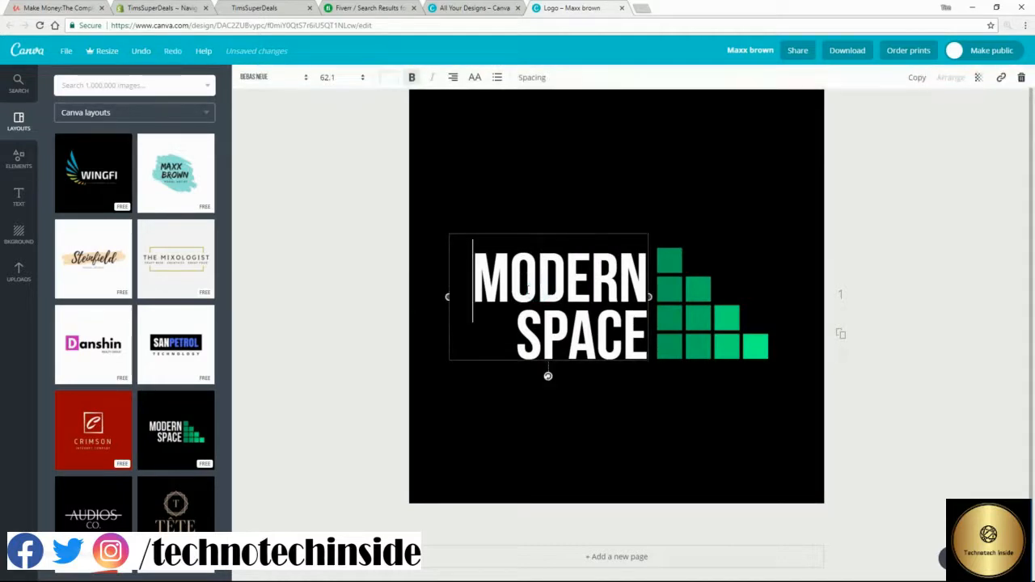
left_click(636, 279)
double_click(636, 279)
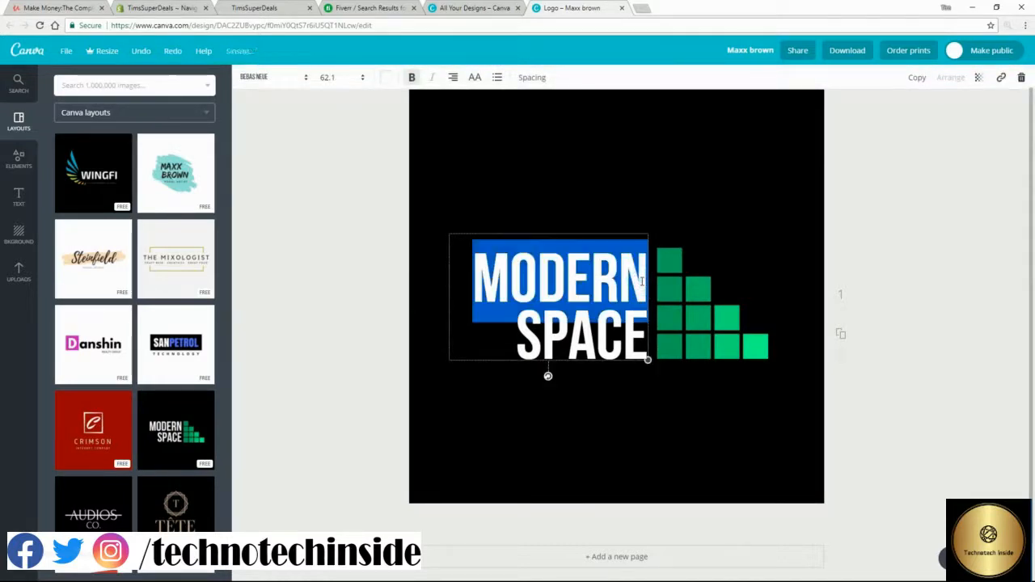
type("TIM S")
key("BackSpace")
key("BackSpace")
key("BackSpace")
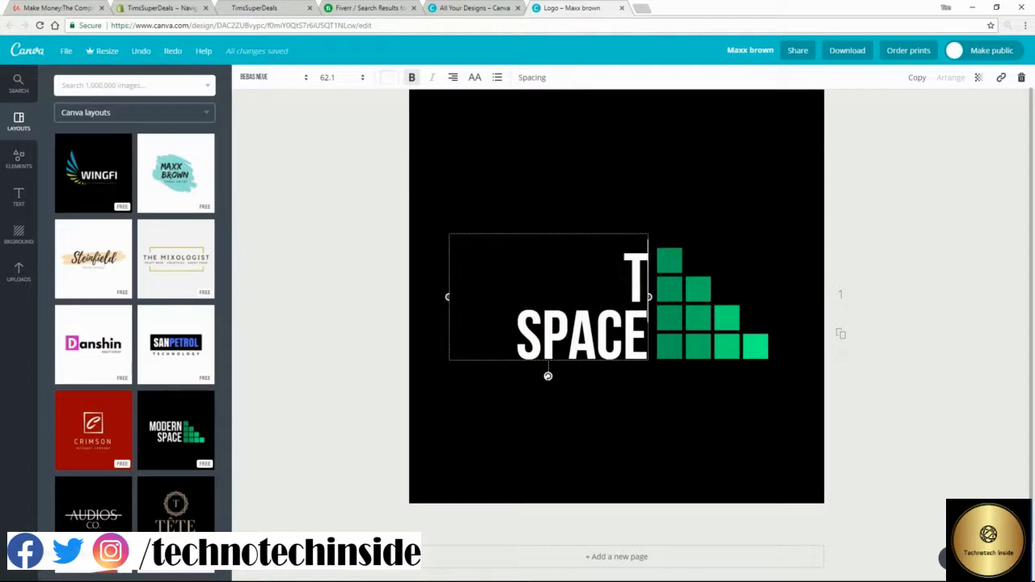
type("IMS")
Step: Replace the word "SPACE" in the logo title with "SUPER DEALS"
key("Down")
key("shift+Left")
key("shift+Left")
key("shift+Left")
key("shift+Left")
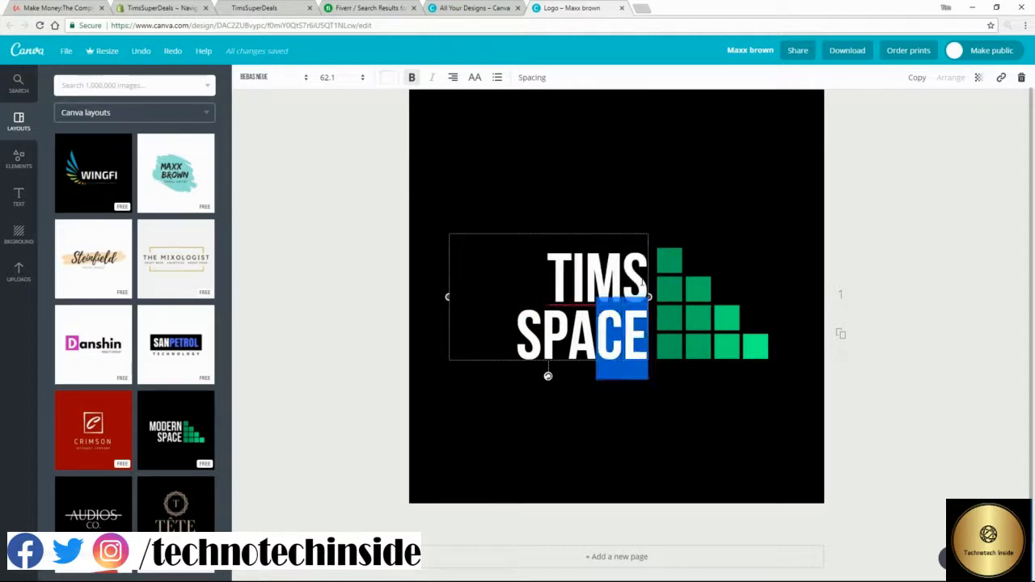
type("UPER DE")
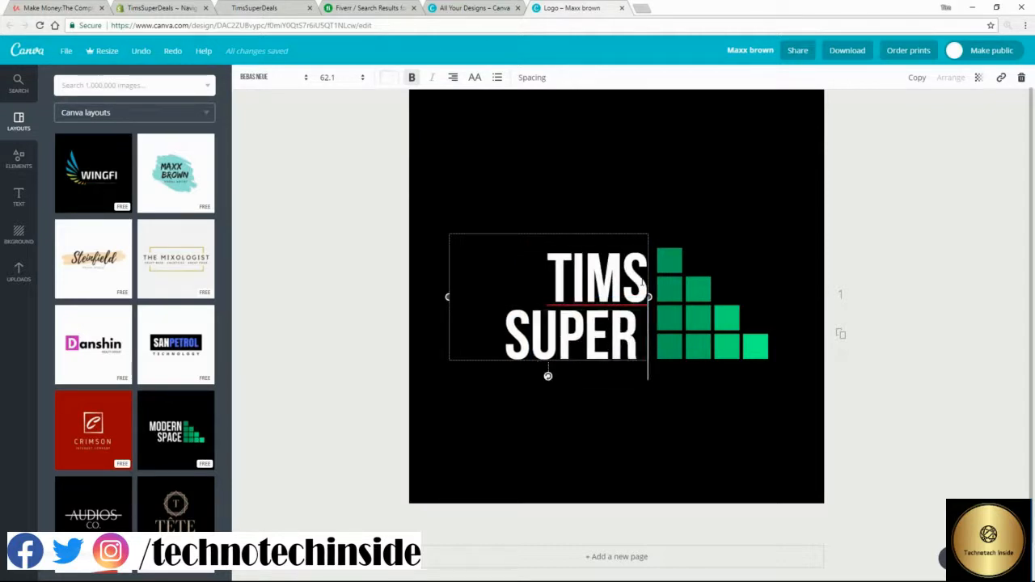
type("ALS")
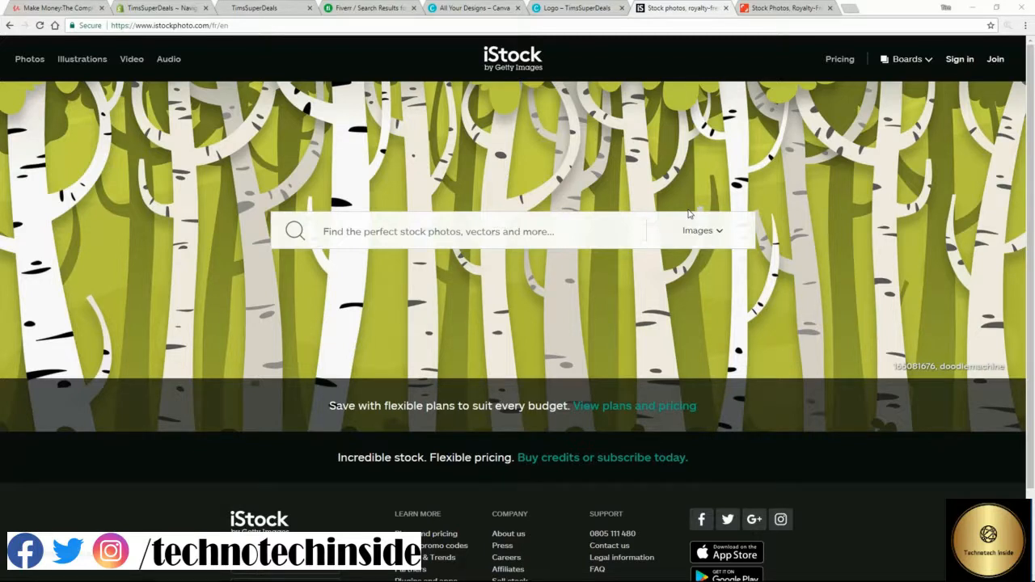
Step: Switch to iStock and search its stock images for "dog"
left_click(464, 234)
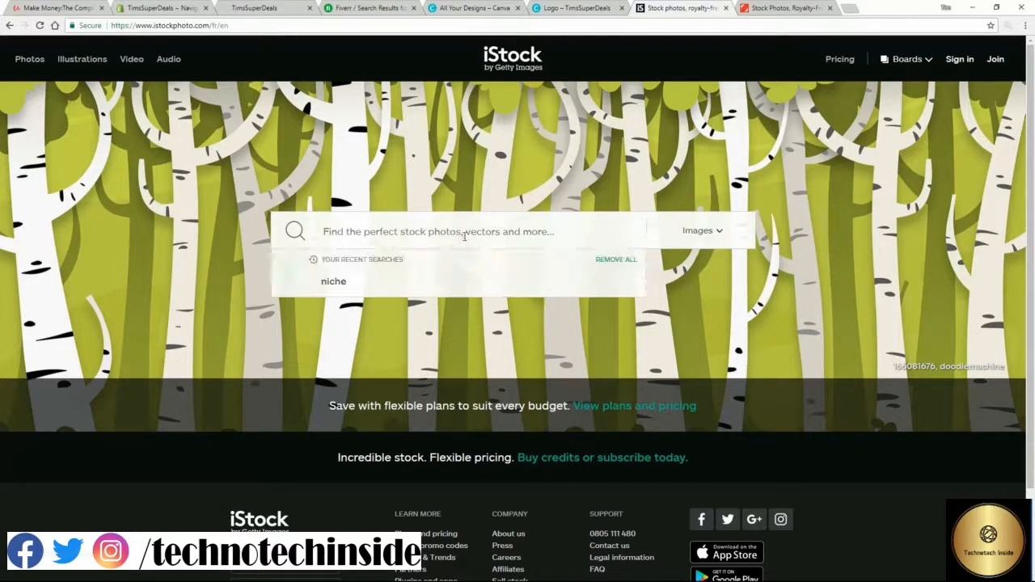
type("do")
key("BackSpace")
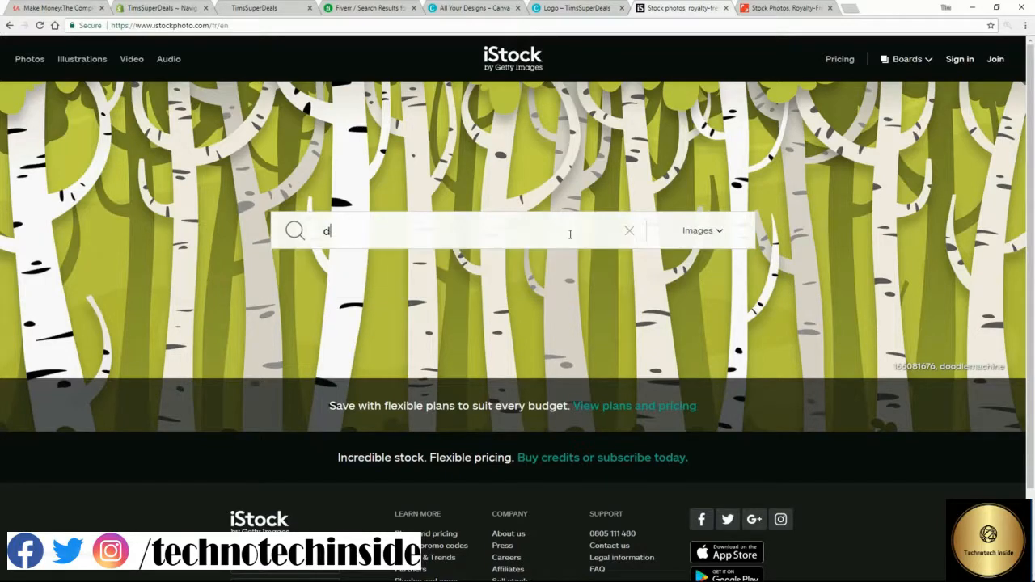
type("og")
key("Return")
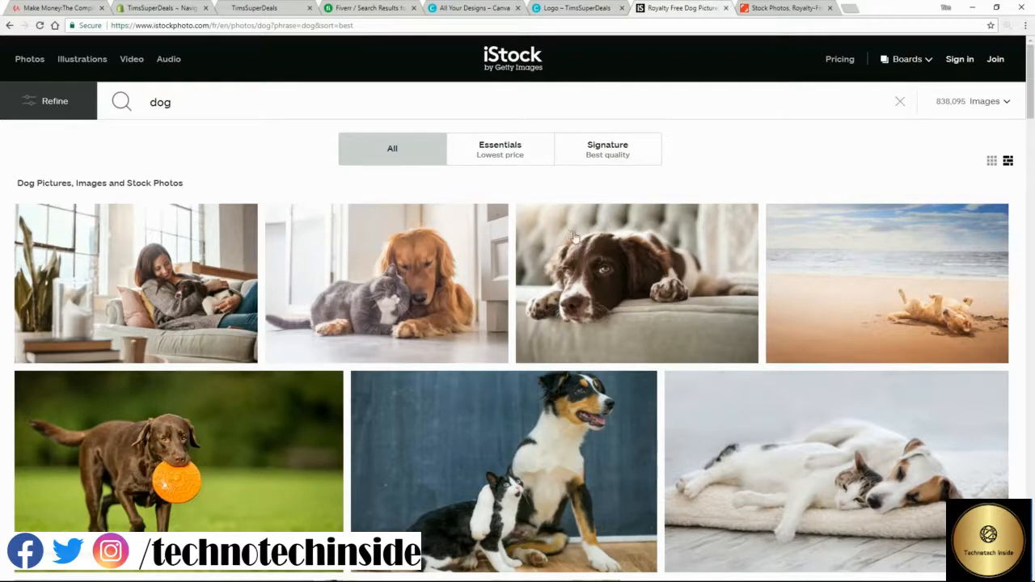
Step: Switch to Shutterstock and search its stock images for "dog"
left_click(775, 9)
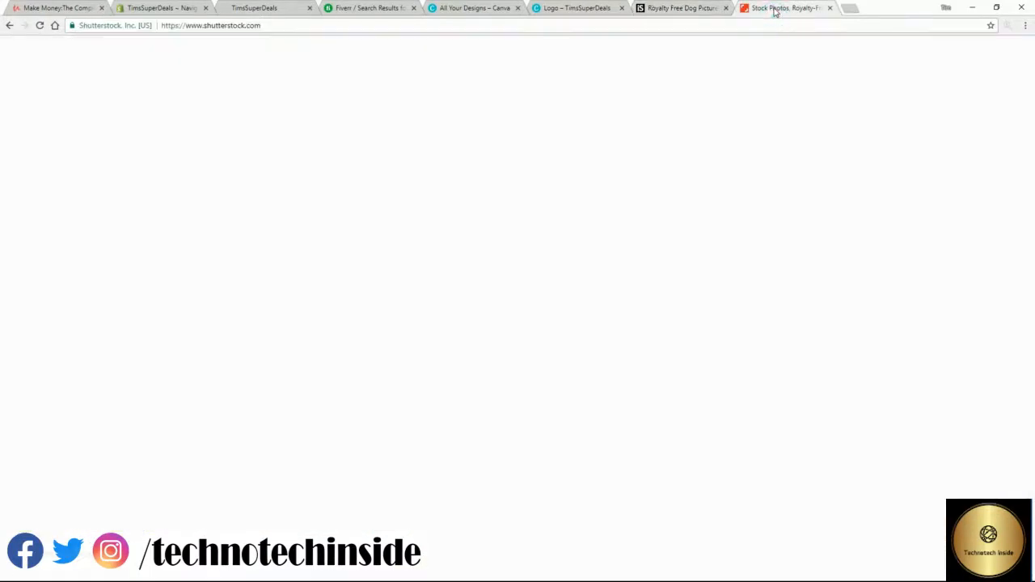
left_click(418, 220)
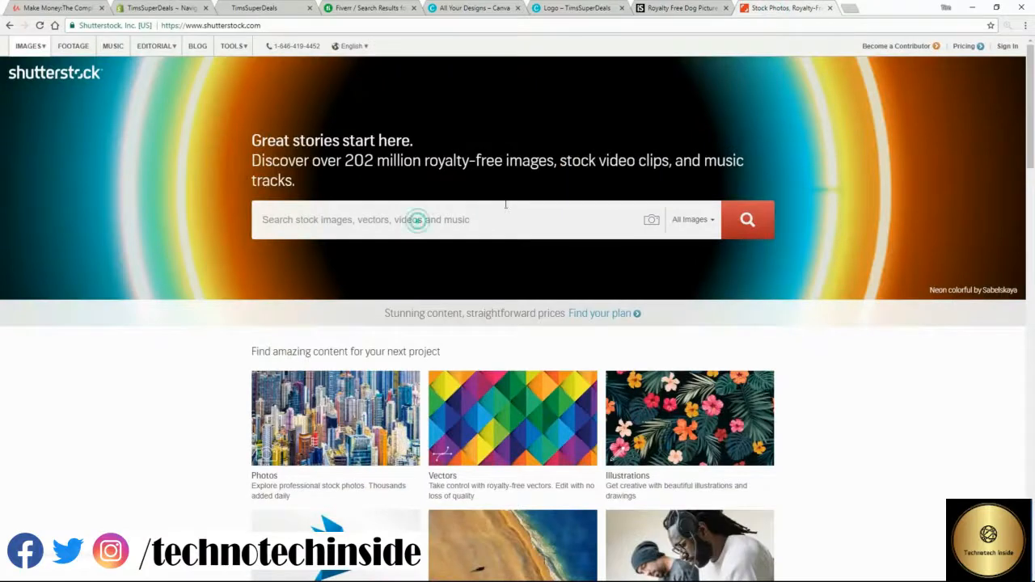
type("dog")
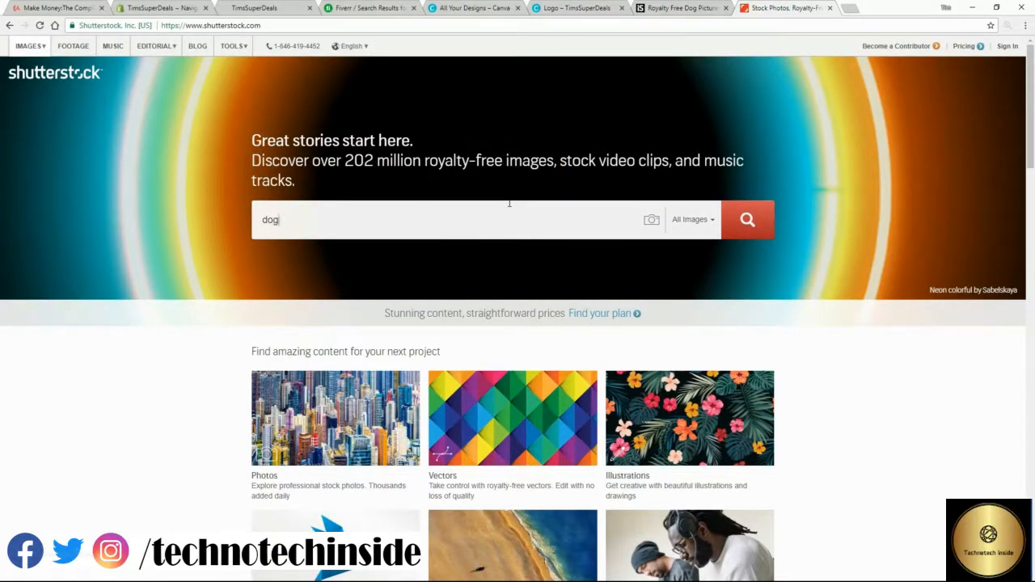
key("Return")
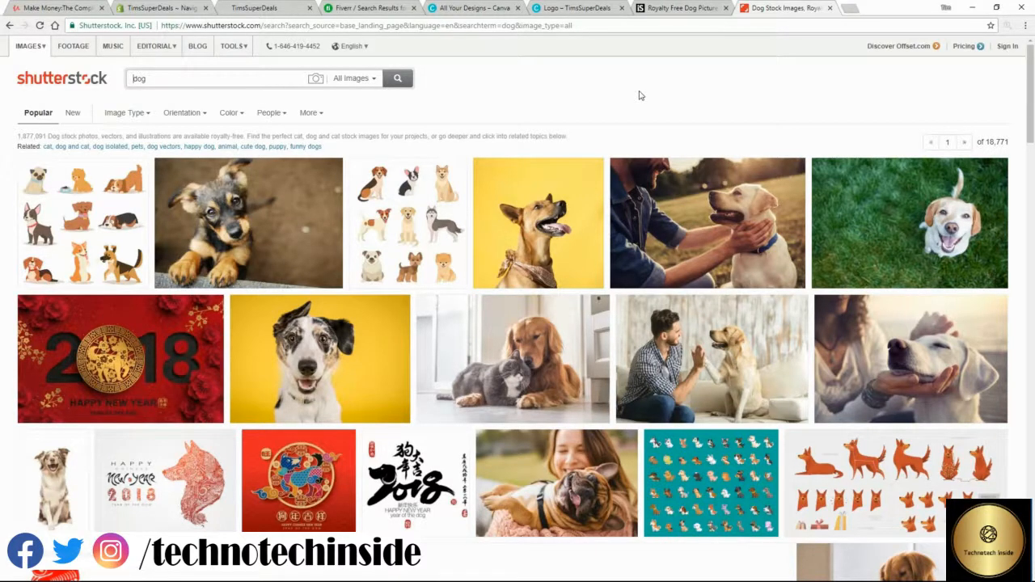
Step: Search Google for "dog" in a new browser tab and show the image results
left_click(846, 9)
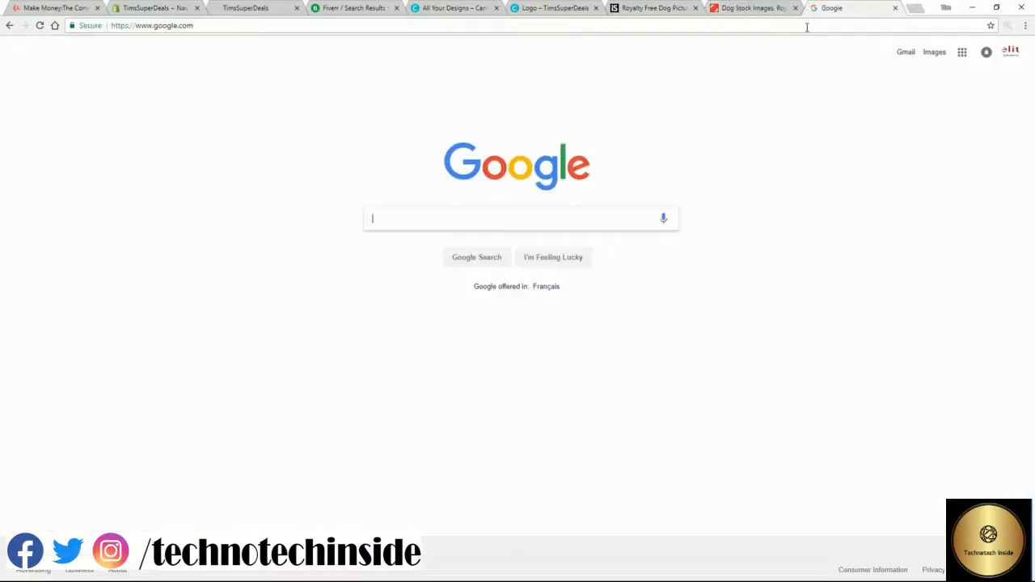
type("dog")
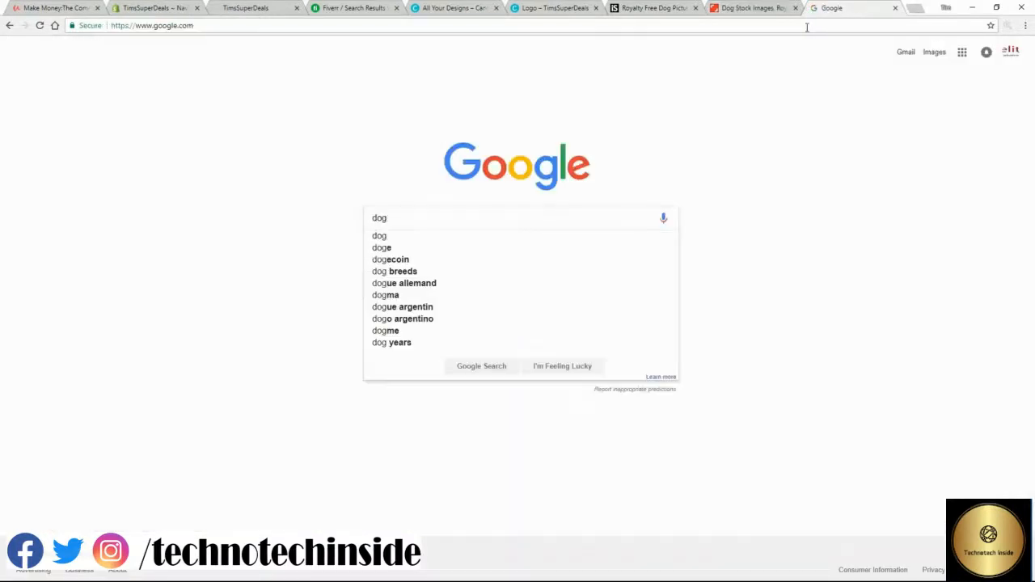
left_click(941, 178)
left_click(469, 267)
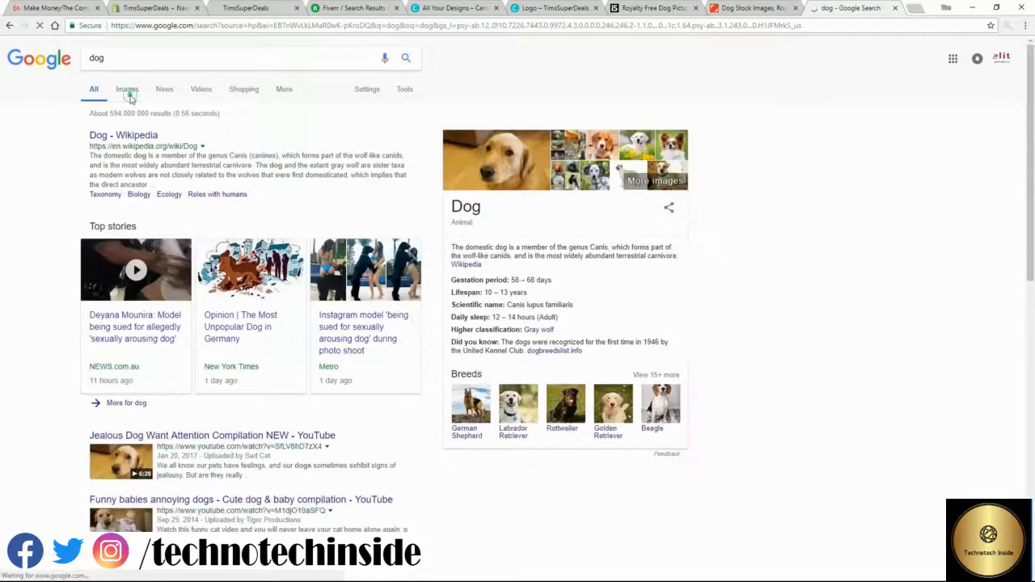
left_click(130, 95)
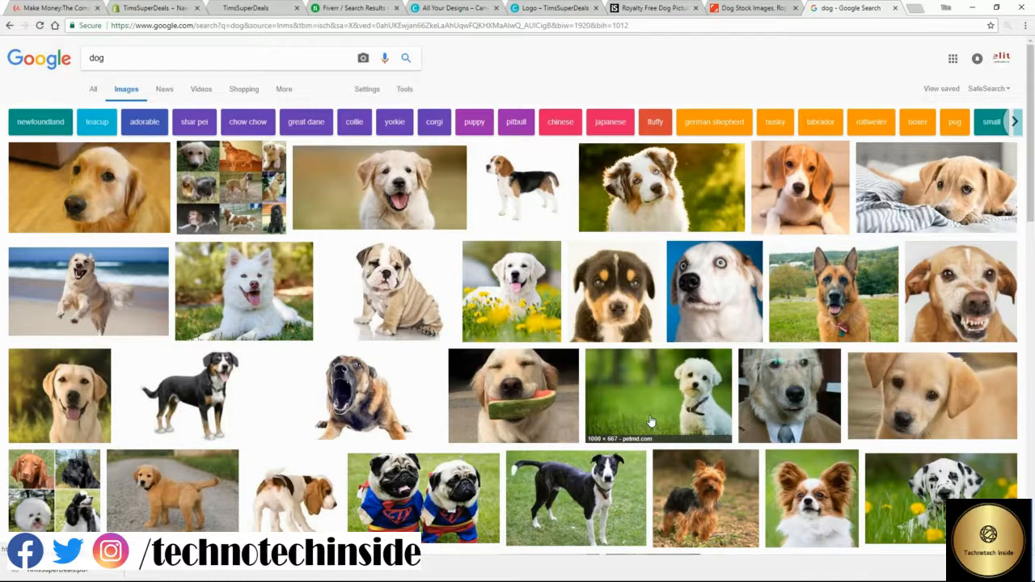
Step: Filter the dog image results by the usage rights option "Labeled for reuse"
left_click(405, 89)
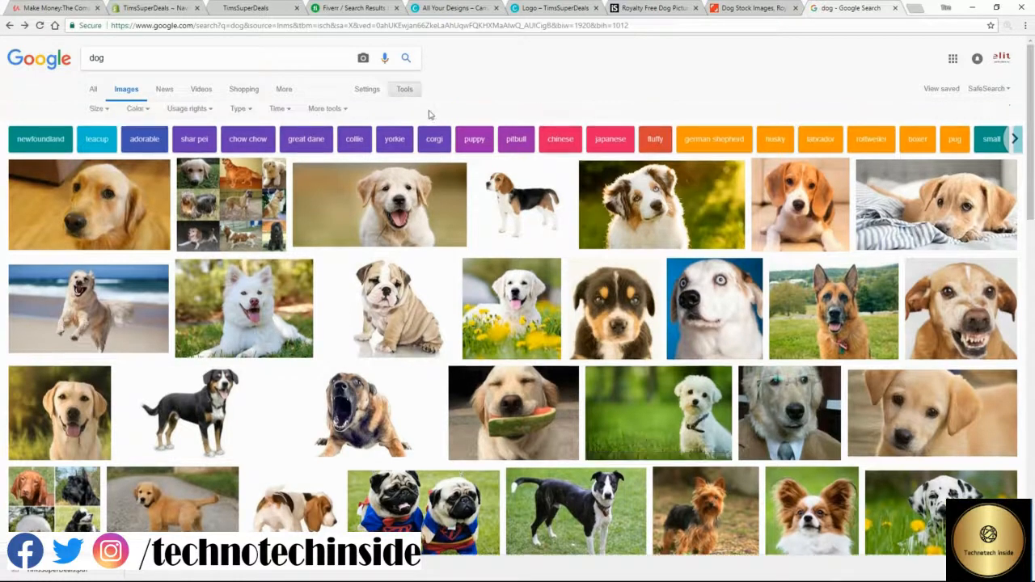
left_click(209, 113)
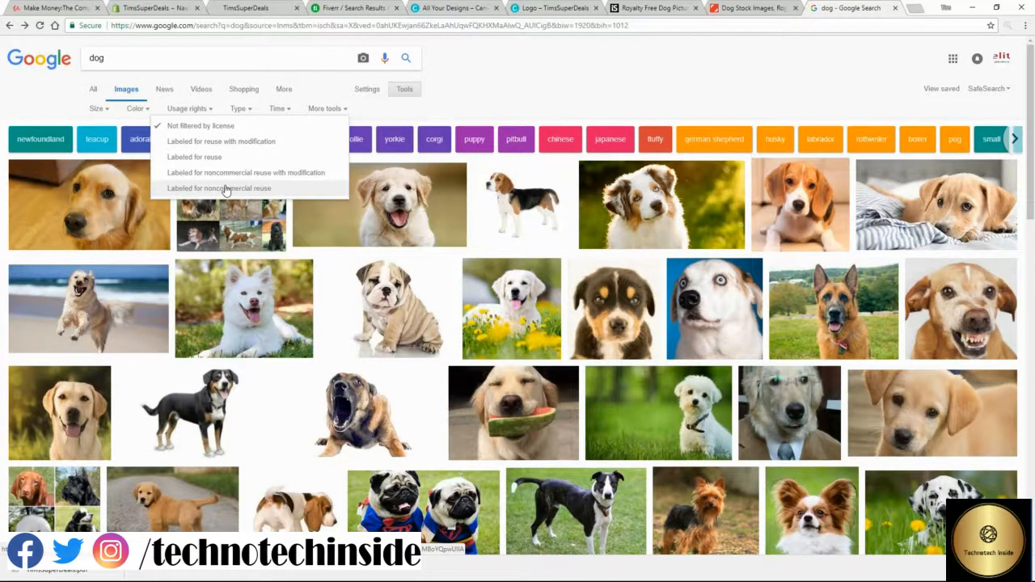
left_click(198, 159)
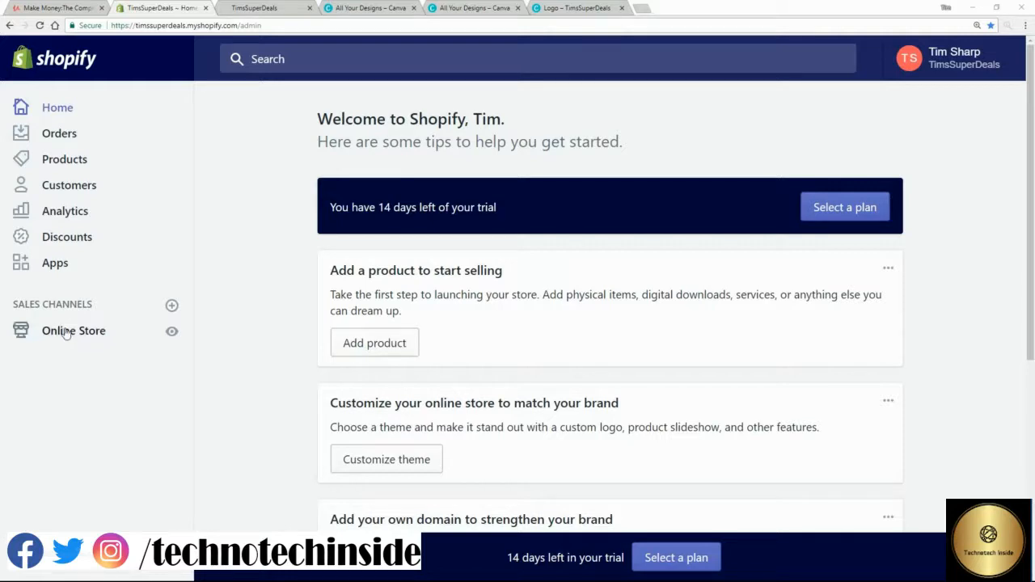
Step: Open the Shopify online store's themes and examine the live storefront and the current Debut theme
left_click(63, 330)
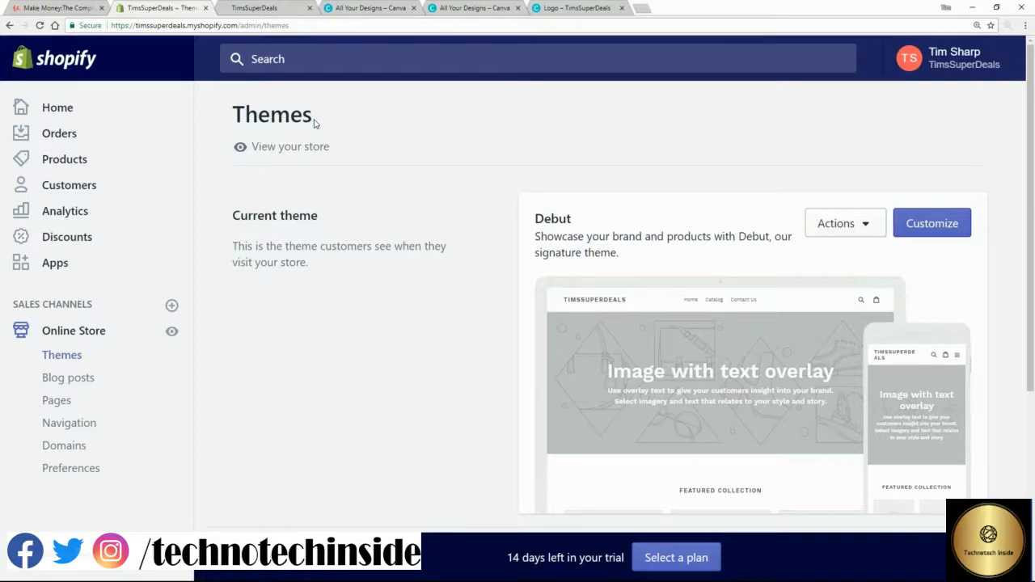
left_click(253, 9)
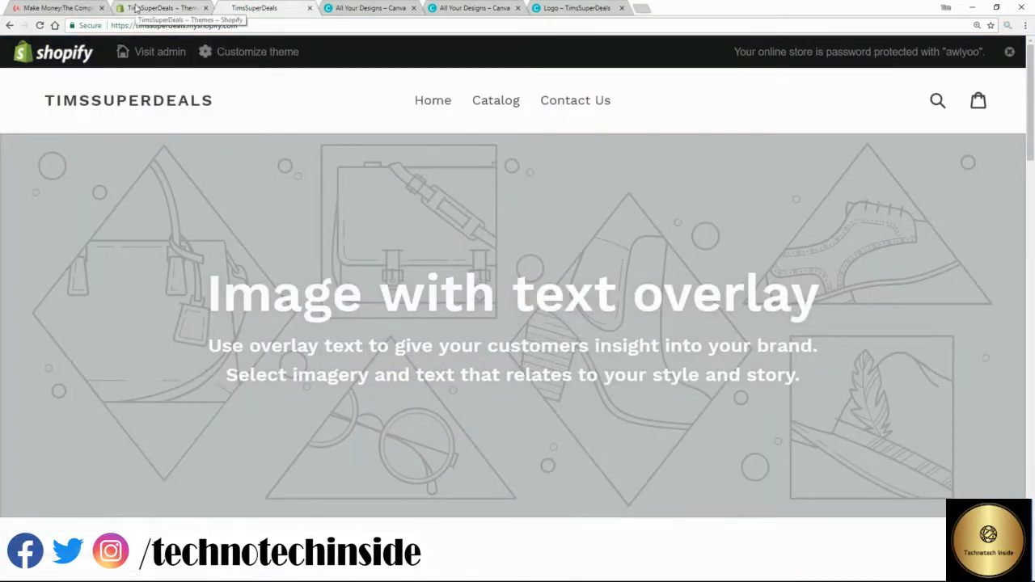
left_click(136, 8)
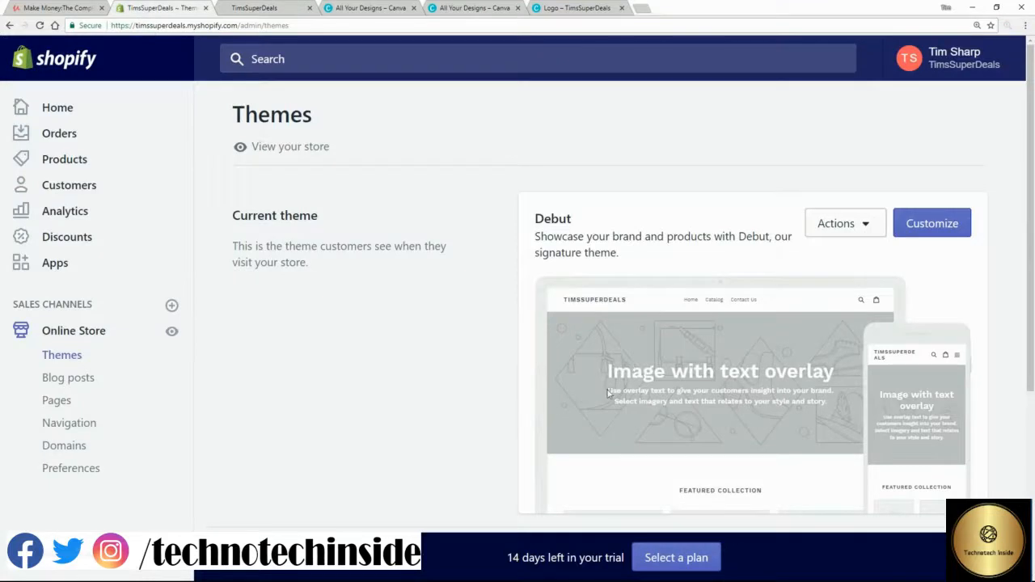
left_click_drag(576, 217, 528, 222)
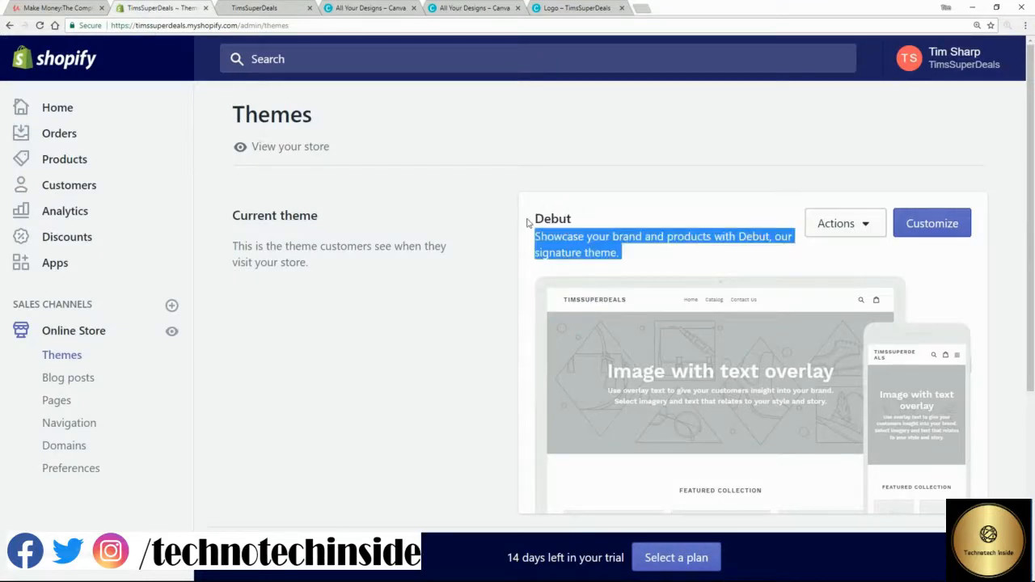
double_click(534, 218)
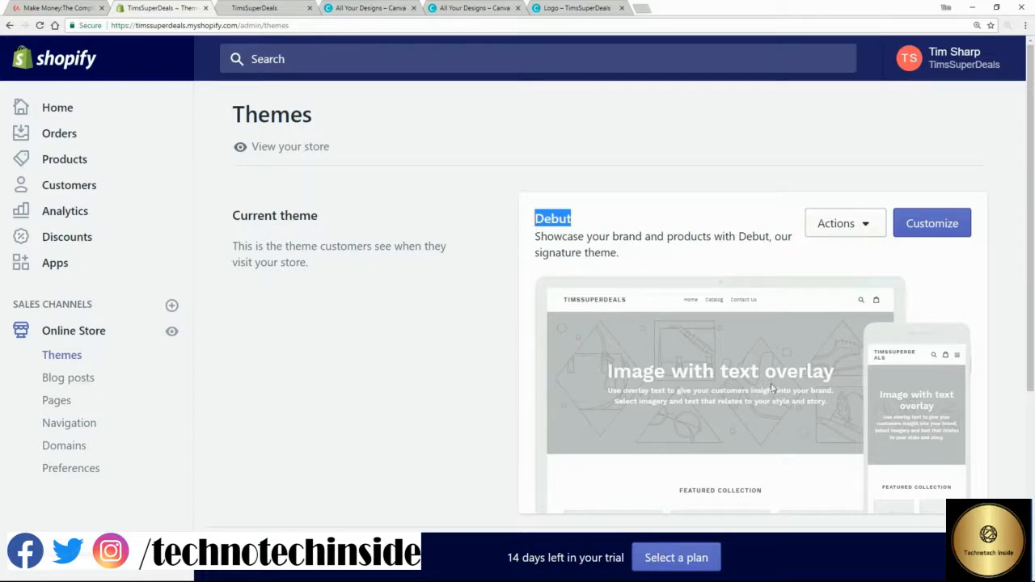
Step: Customize the Debut theme by uploading the TimsSuperDealsCropped image as the header's logo
left_click(935, 226)
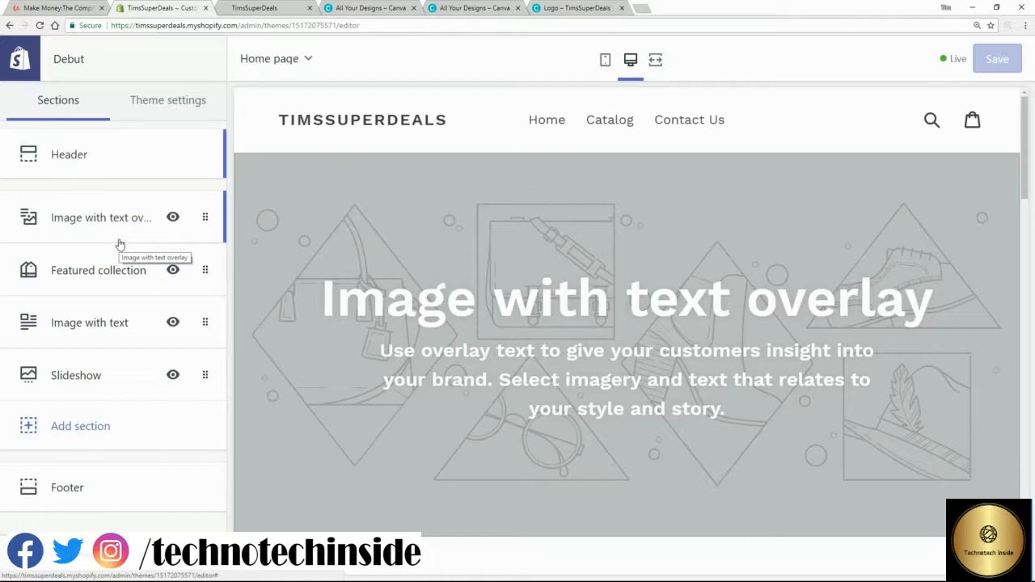
left_click(79, 164)
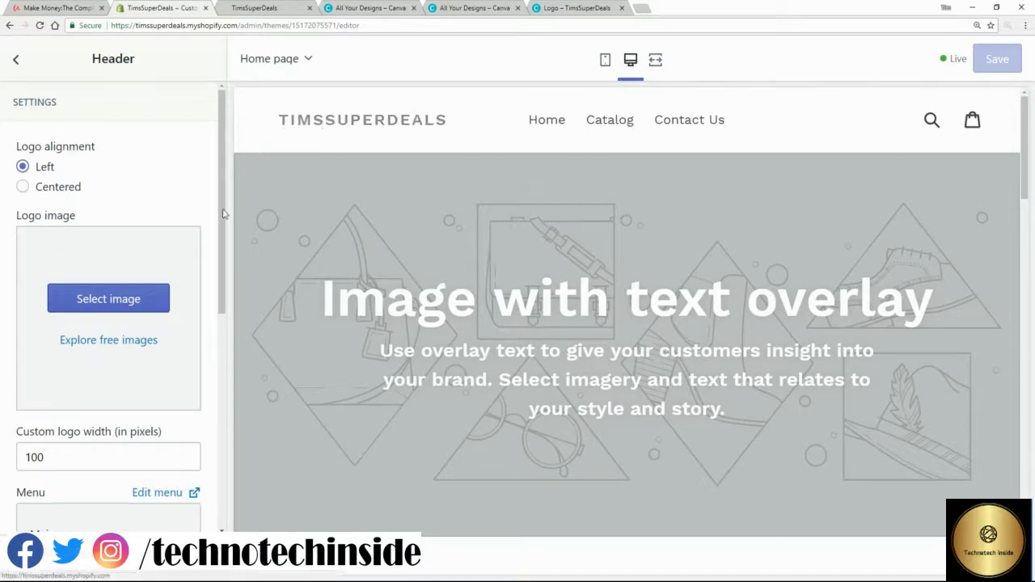
left_click(102, 303)
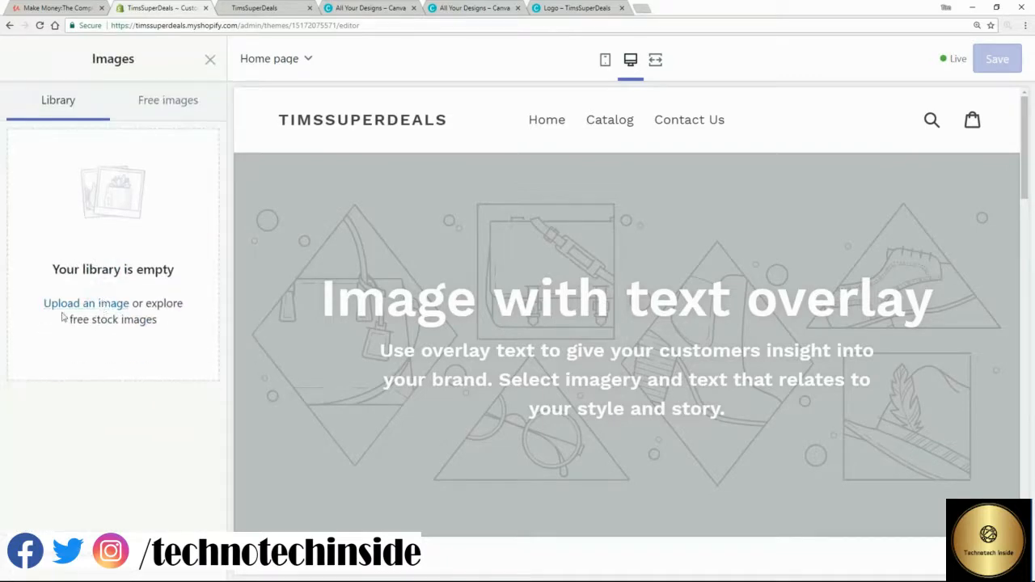
left_click(86, 307)
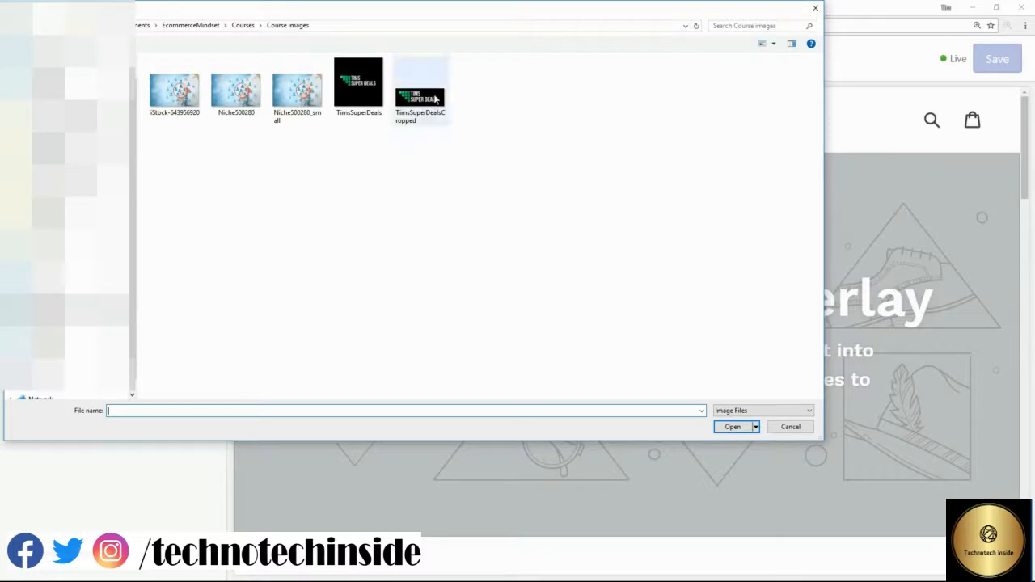
double_click(435, 98)
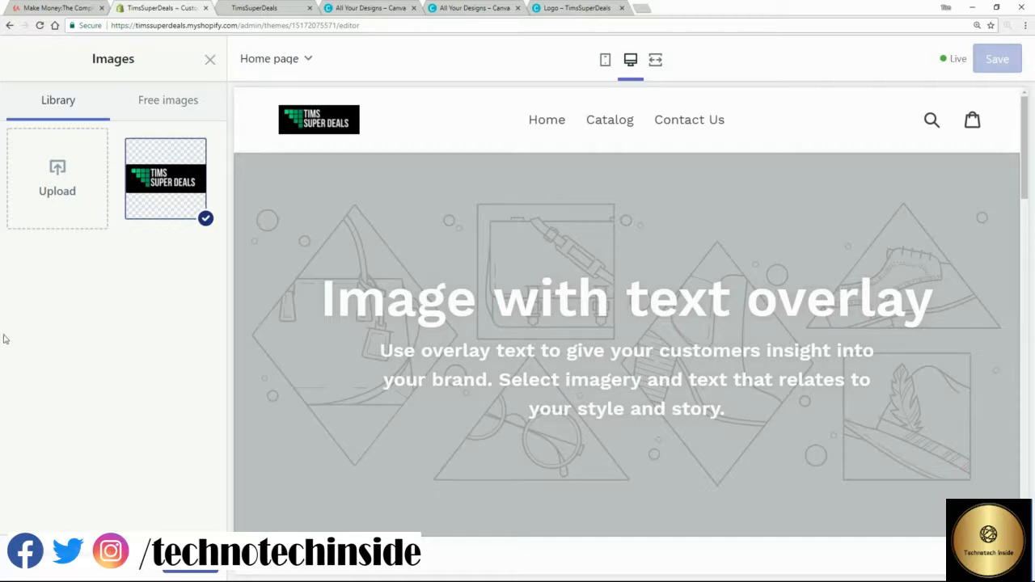
left_click(190, 563)
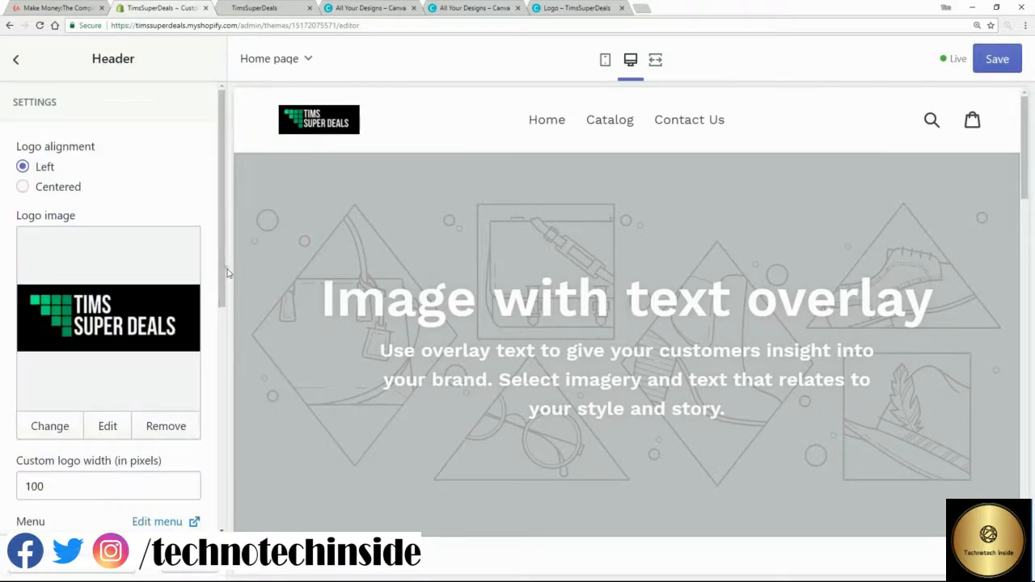
Step: Set the header's custom logo width to 200 pixels and return to the theme's section list
left_click_drag(226, 268, 227, 314)
scroll(219, 351, "down", 2)
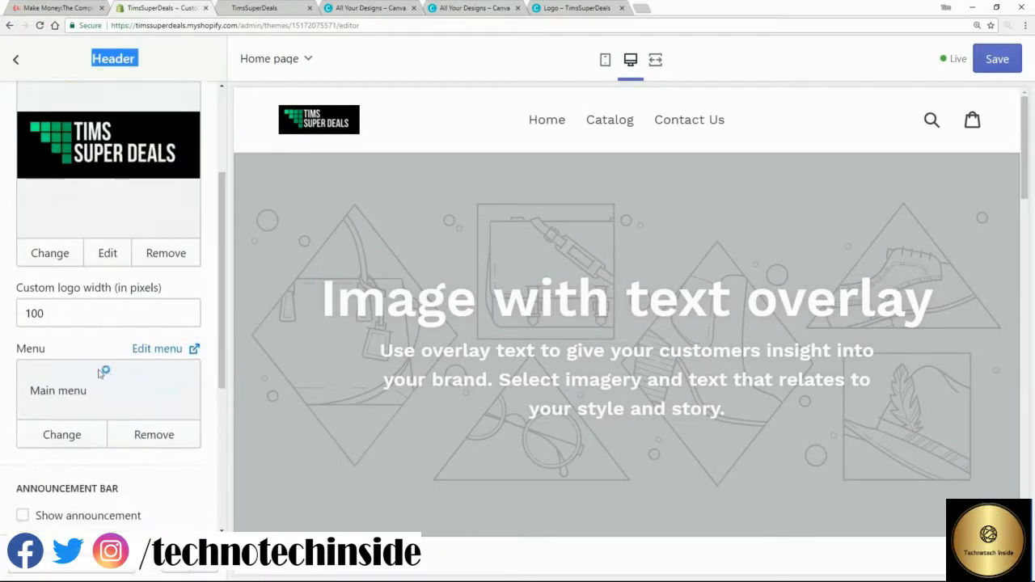
left_click_drag(30, 313, 23, 313)
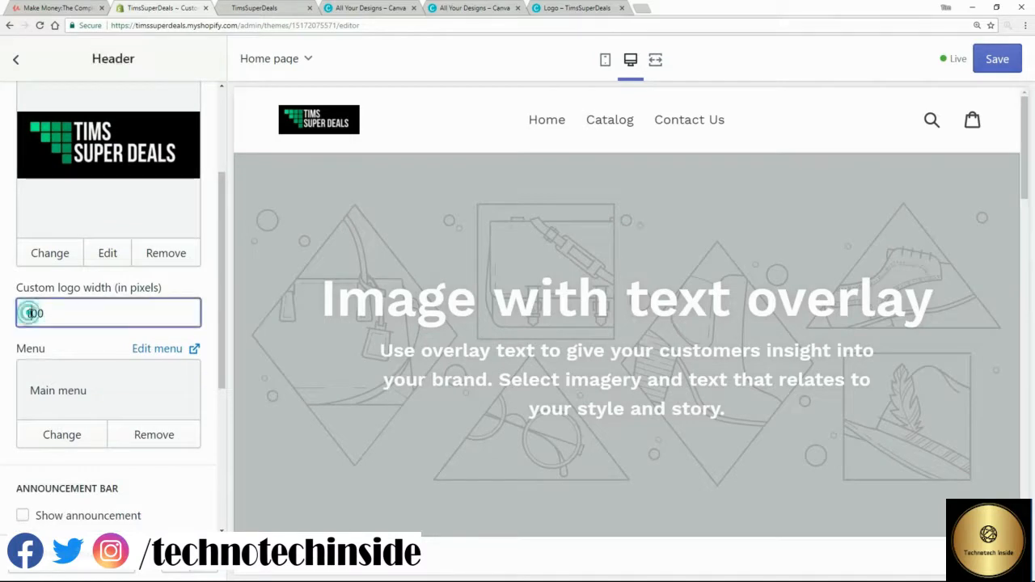
type("2")
left_click(92, 346)
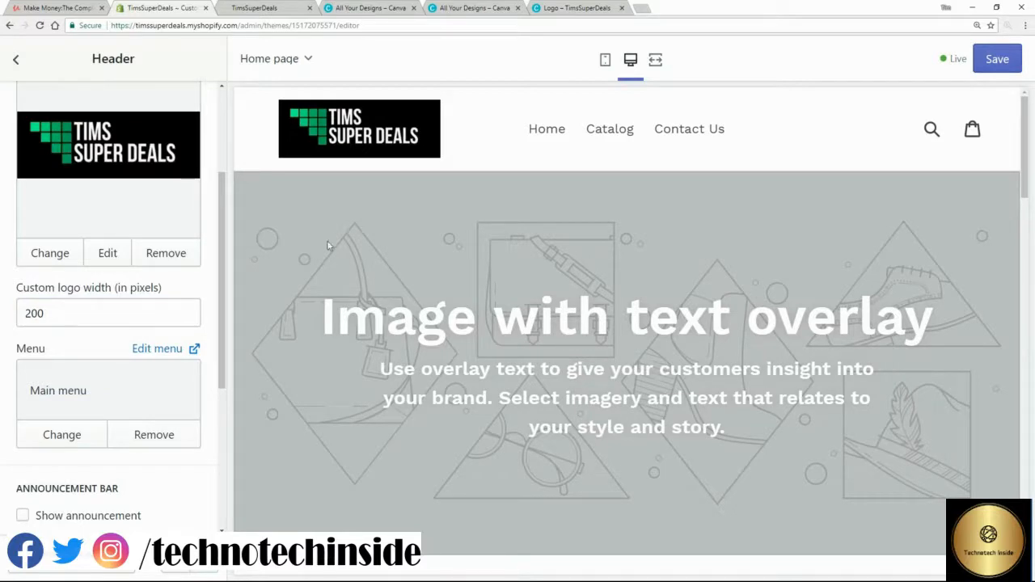
left_click_drag(222, 286, 240, 120)
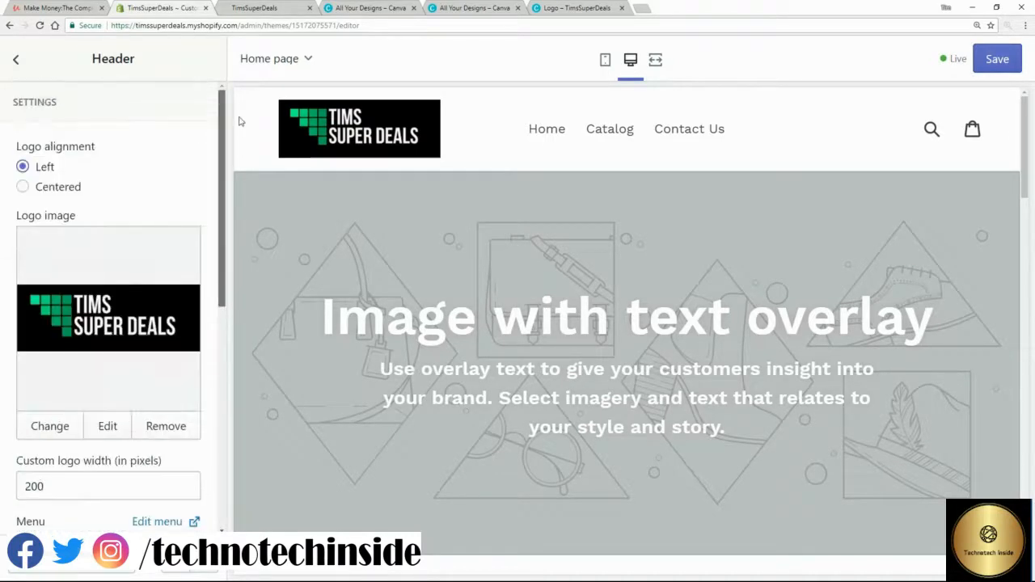
left_click(18, 61)
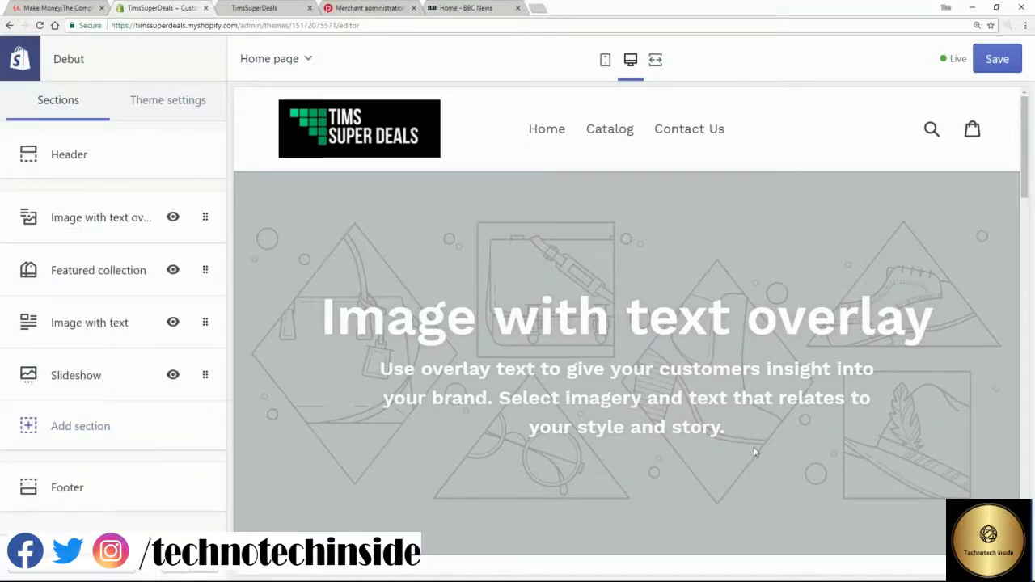
Step: Set the heading of the home page's image with text overlay section to "Come and Visit our Store"
left_click_drag(753, 445, 319, 322)
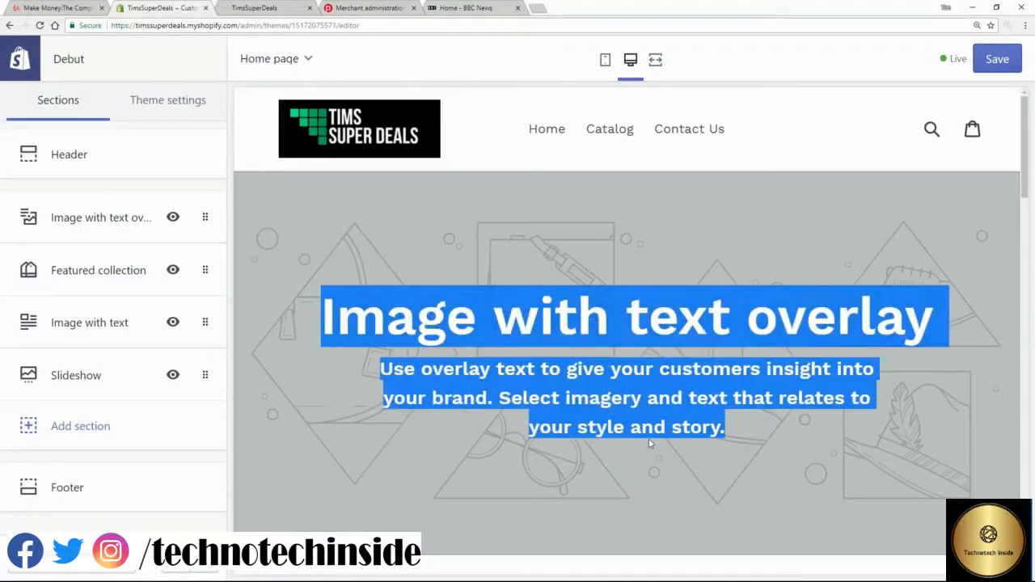
left_click(71, 224)
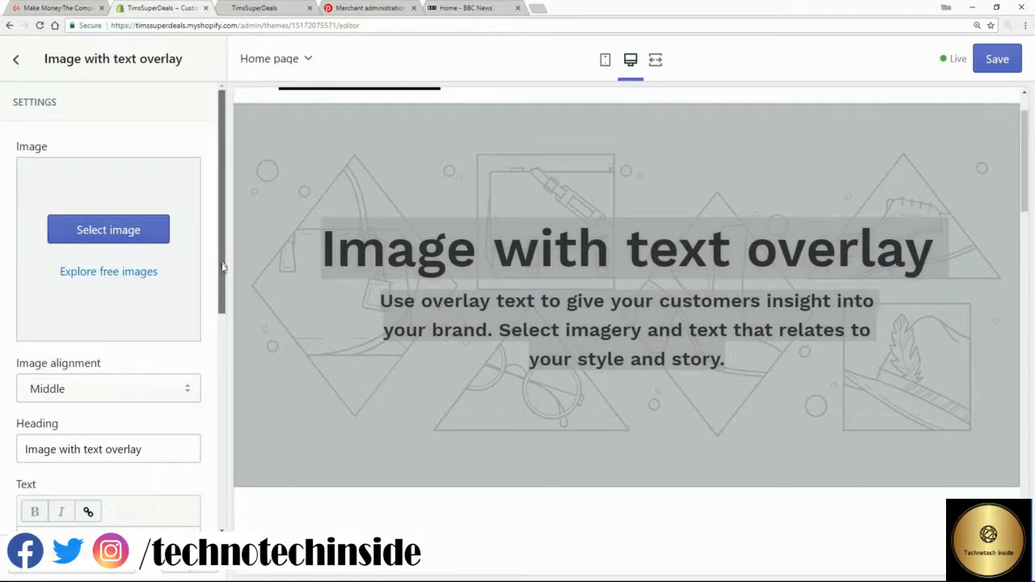
left_click_drag(222, 268, 223, 294)
left_click(306, 369)
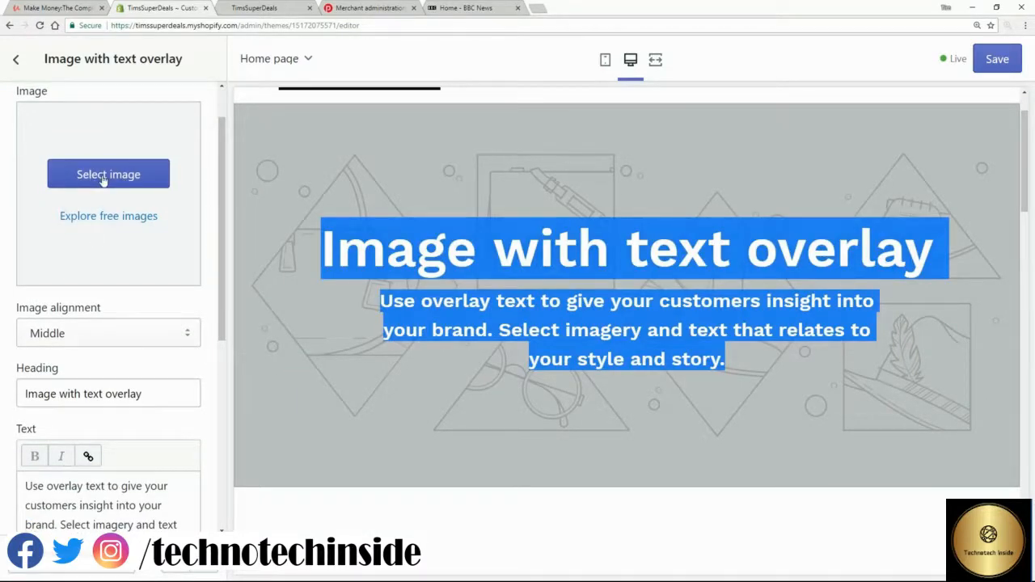
left_click_drag(146, 397, 16, 400)
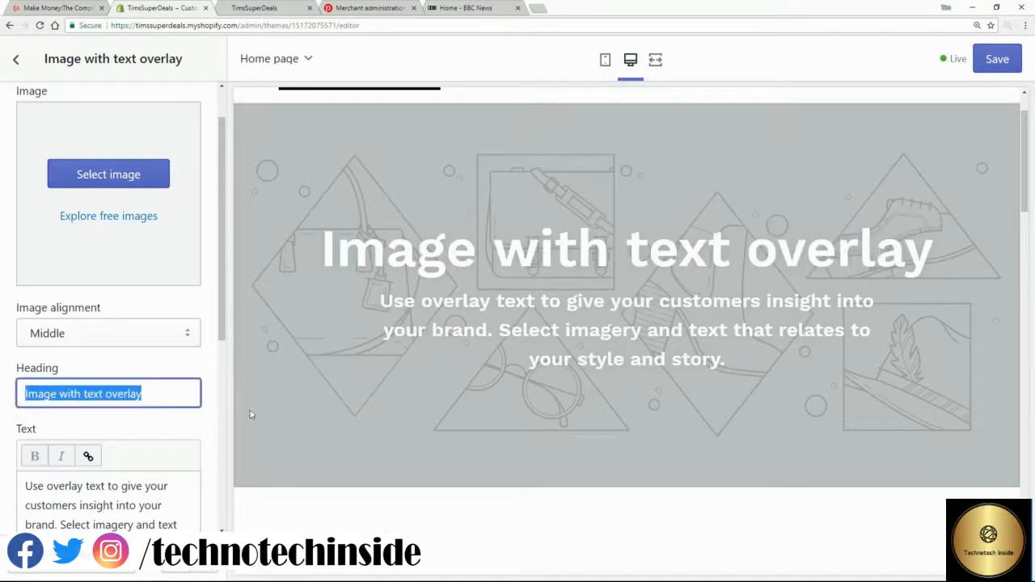
type("Come and ")
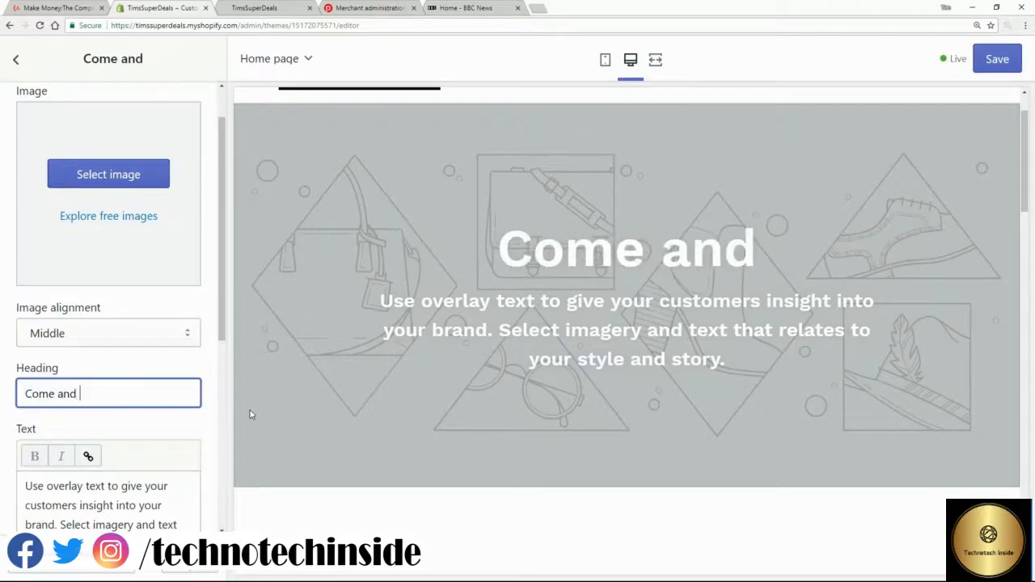
type("Visit our ")
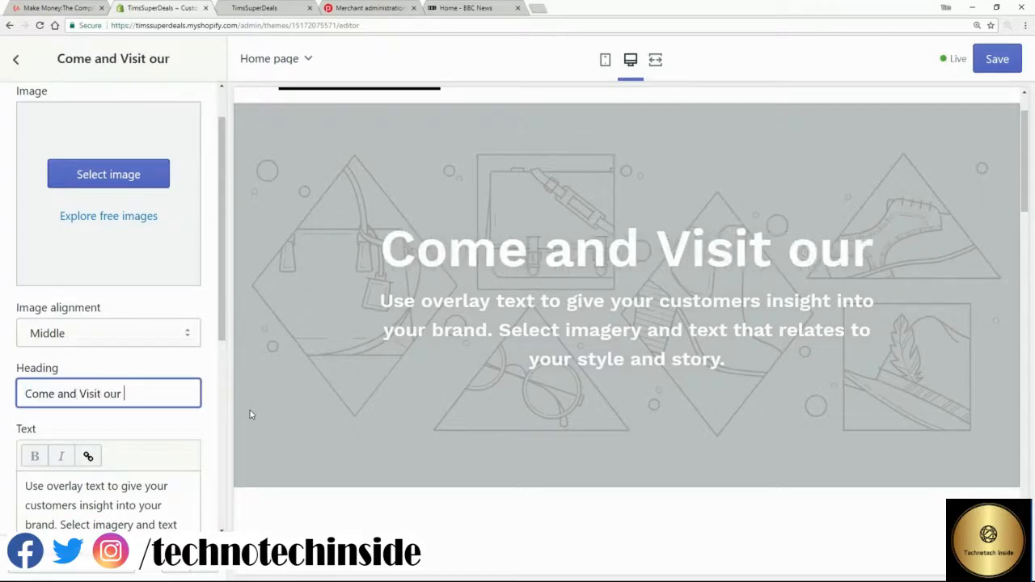
type("Store")
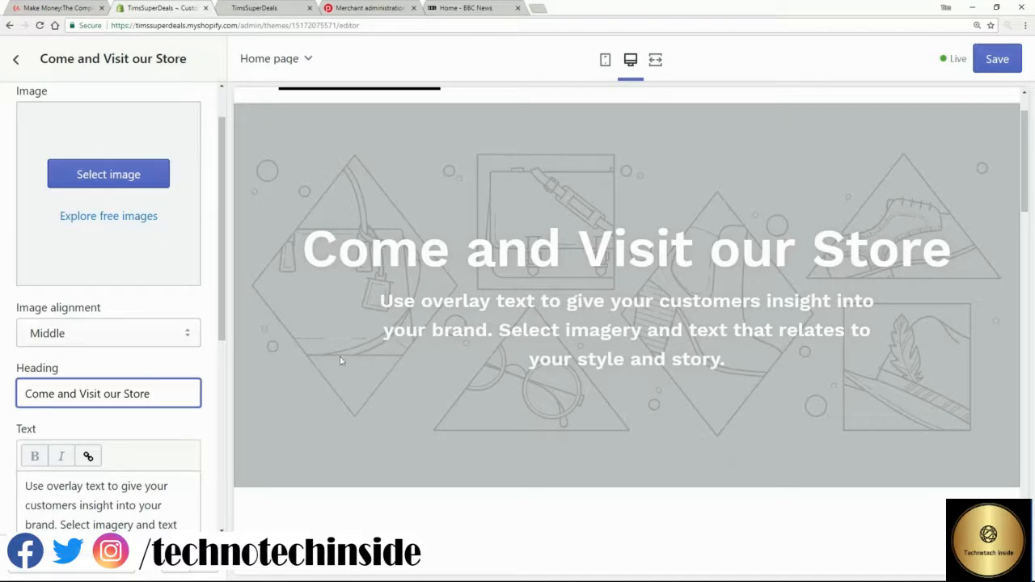
Step: Replace the overlay section's body text with "Explore our fantastic collection of dog jewelry products"
left_click_drag(220, 304, 210, 351)
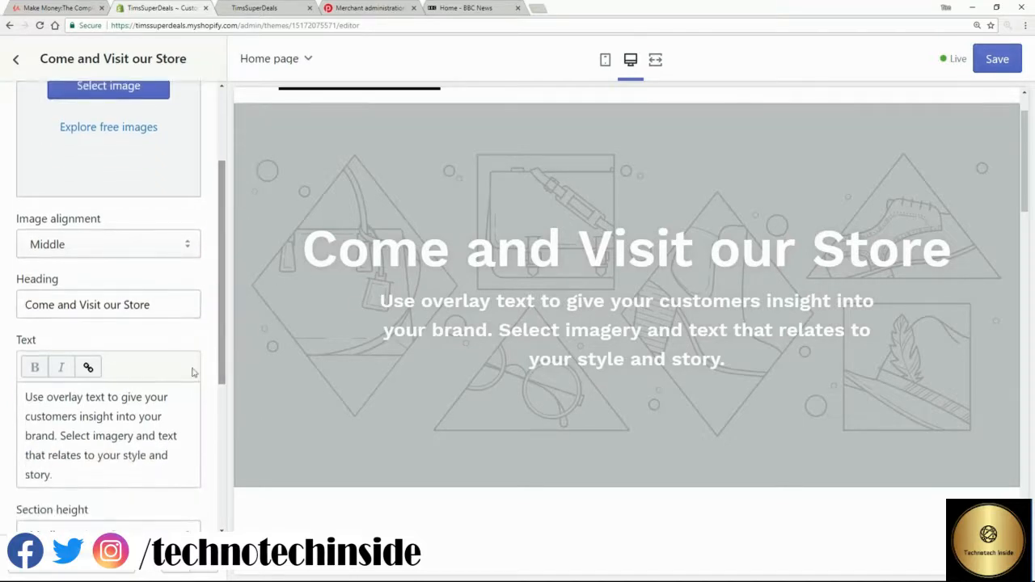
left_click_drag(65, 478, 3, 395)
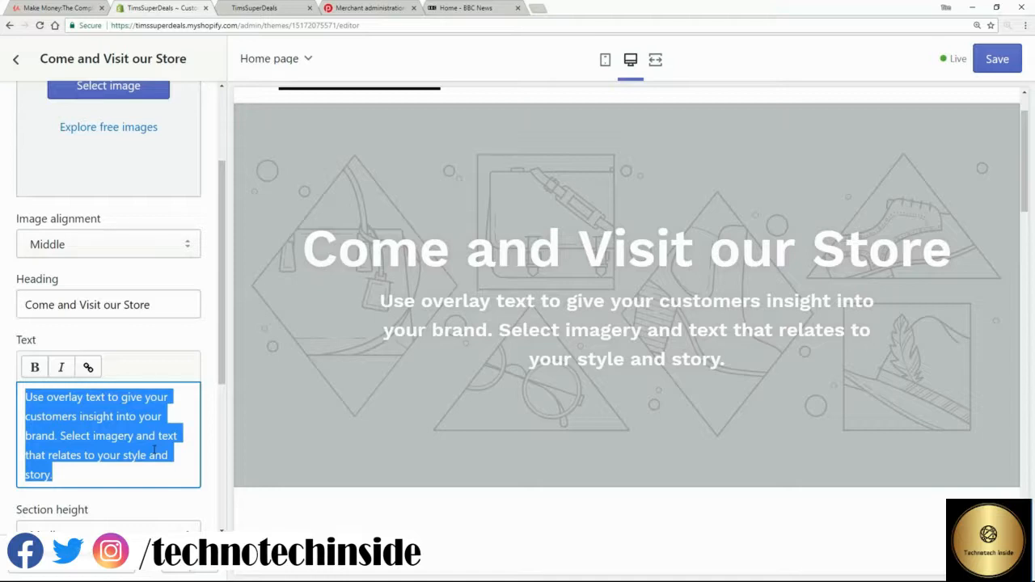
key("BackSpace")
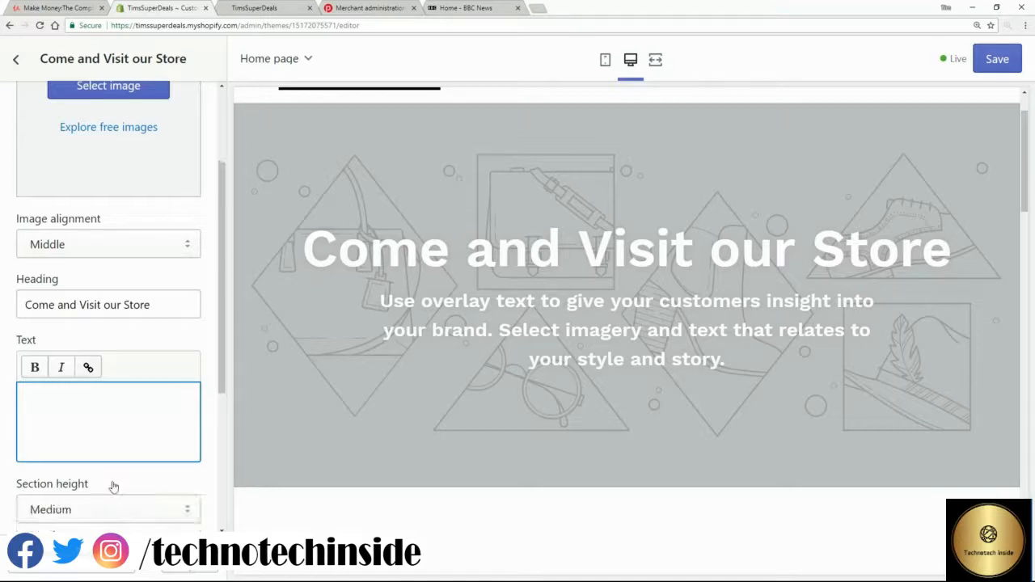
type("Explore our fantastic collection of dog jewelry products")
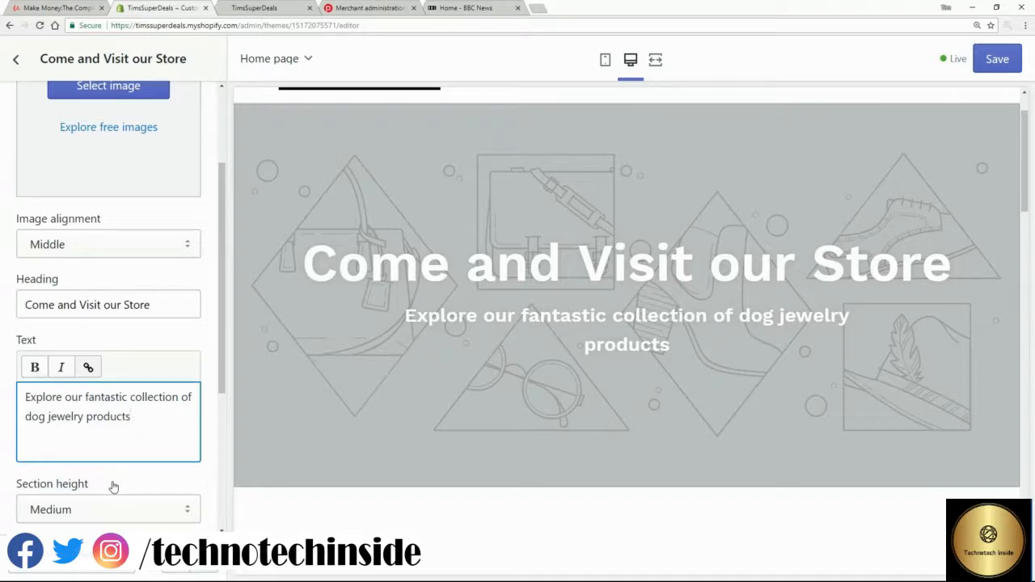
Step: Give the overlay section a button labelled "Discover more..."
scroll(113, 486, "down", 2)
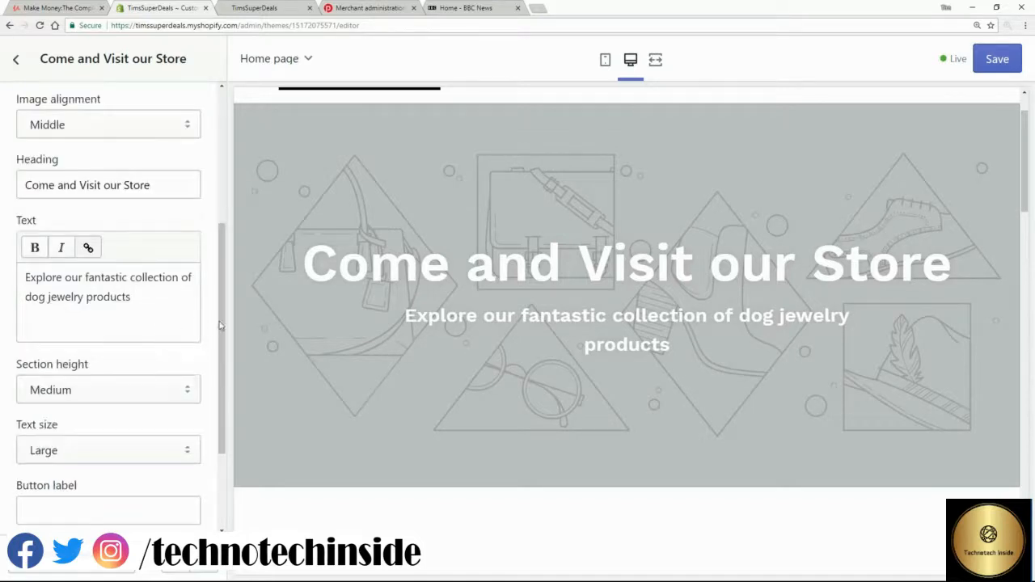
left_click_drag(220, 325, 221, 414)
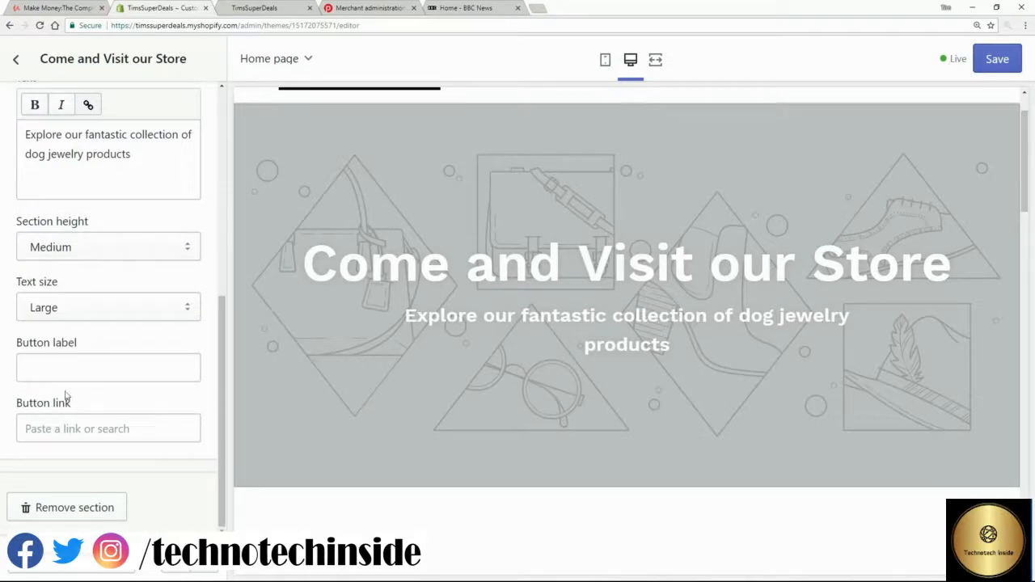
left_click(57, 367)
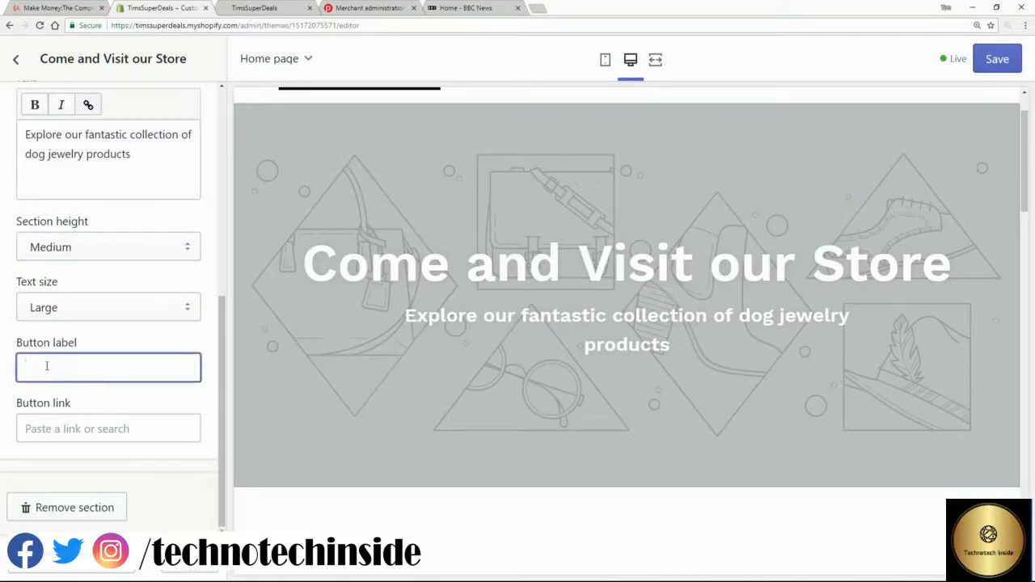
type("Discover")
key("BackSpace")
key("BackSpace")
key("BackSpace")
type("ver more...")
Step: Link the overlay section's button to All Products
left_click(76, 429)
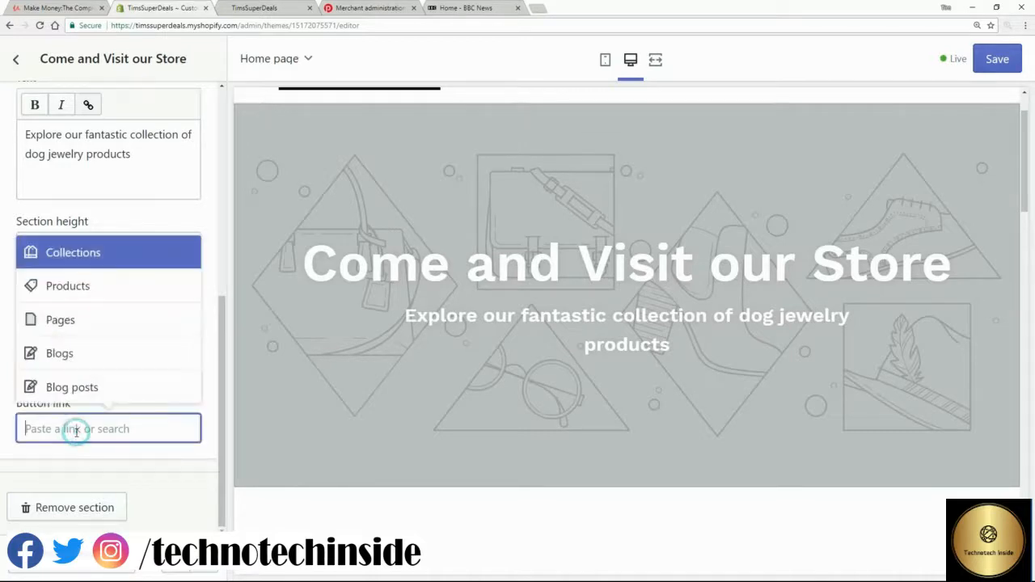
left_click(65, 287)
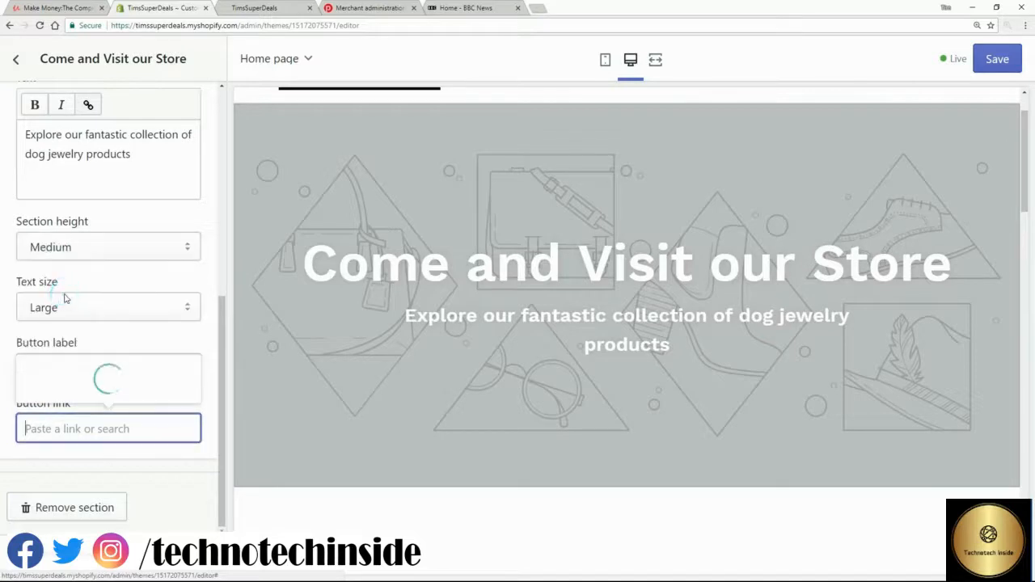
left_click(141, 390)
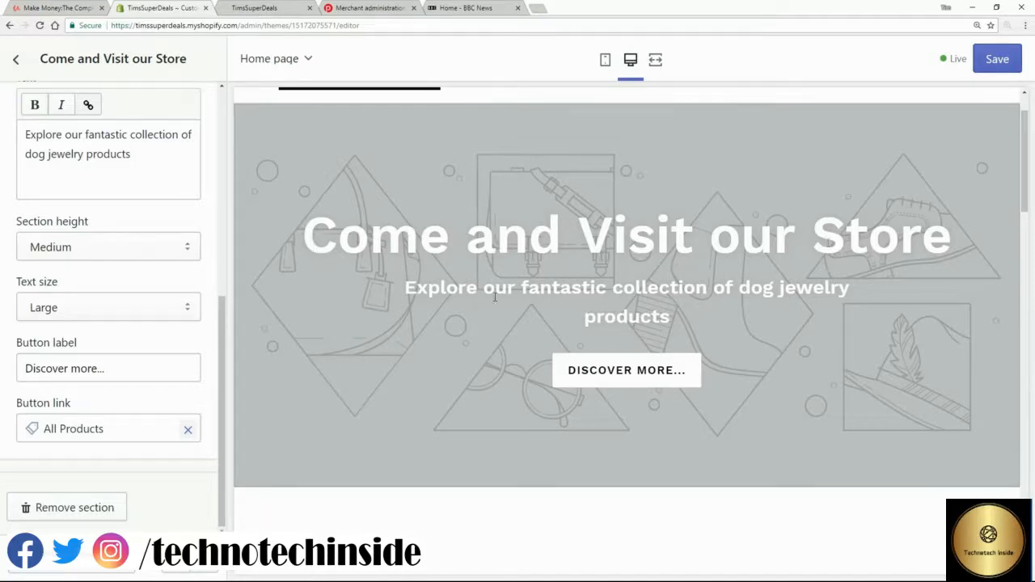
Step: Save the theme's overlay text and button changes, and reload the live storefront to check them
left_click_drag(409, 288, 663, 335)
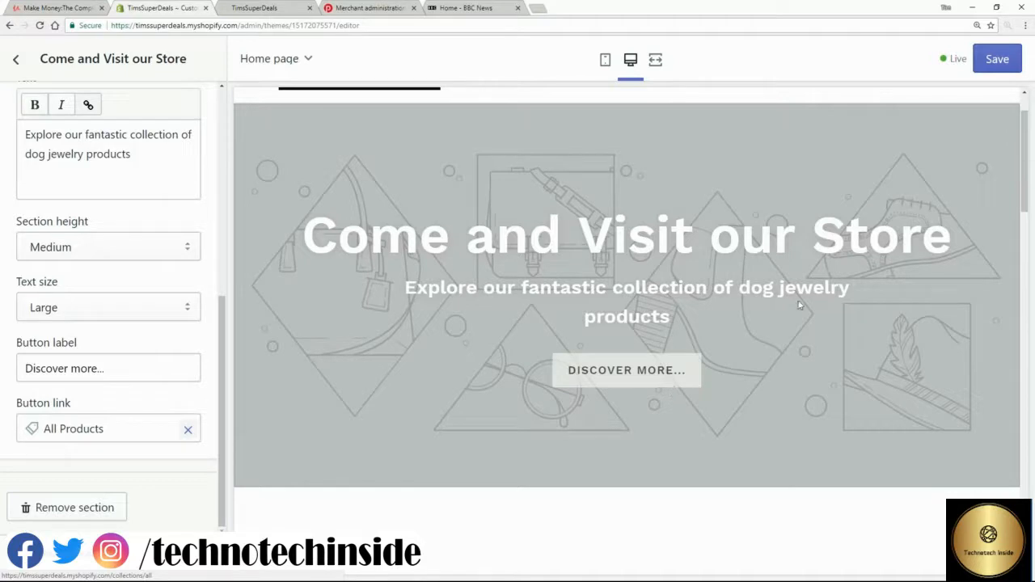
left_click(986, 65)
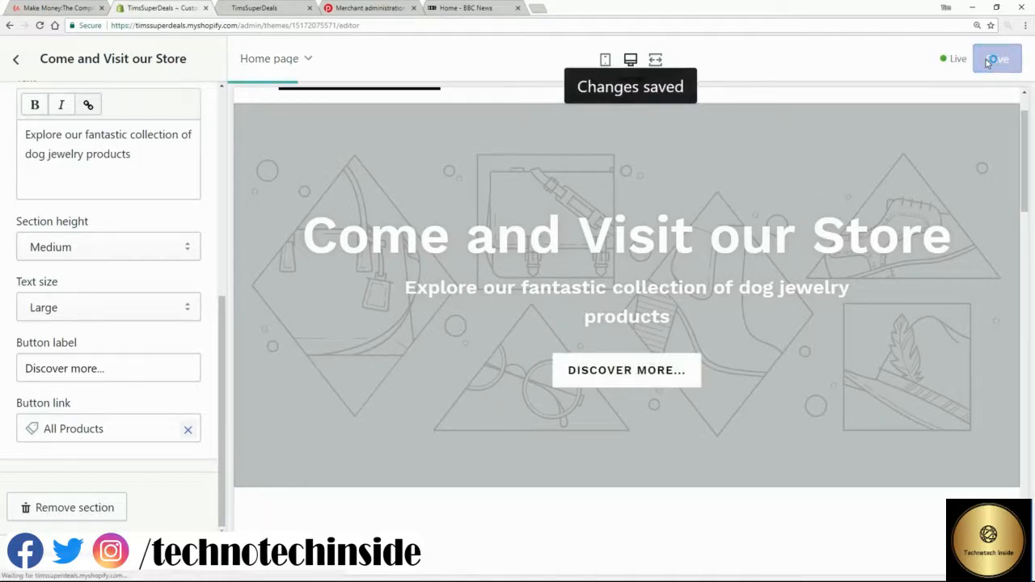
left_click(252, 8)
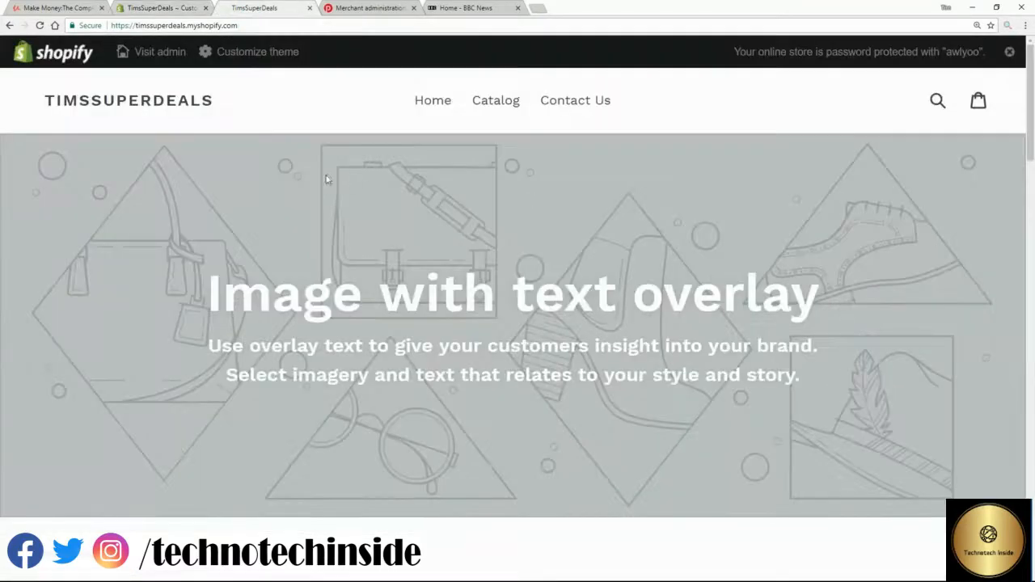
left_click(39, 25)
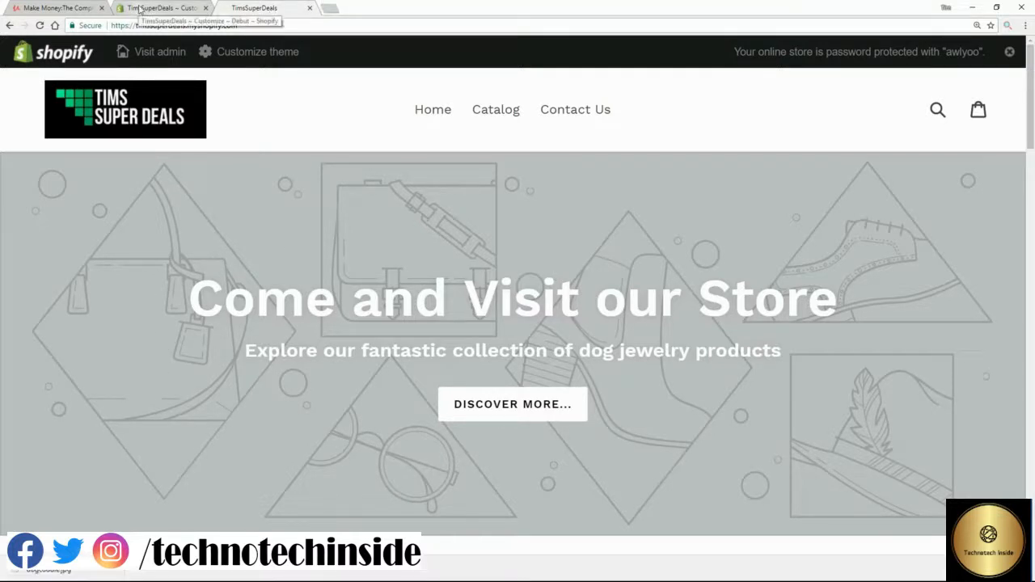
Step: Return to the theme editor and upload the photo of the woman hugging a dog as the overlay section's image
left_click(162, 8)
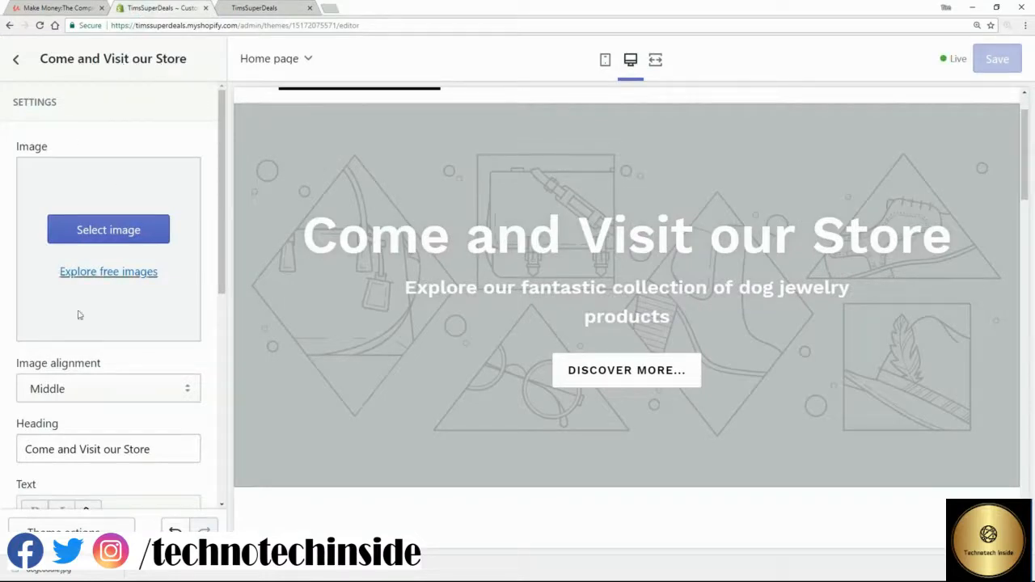
left_click(113, 231)
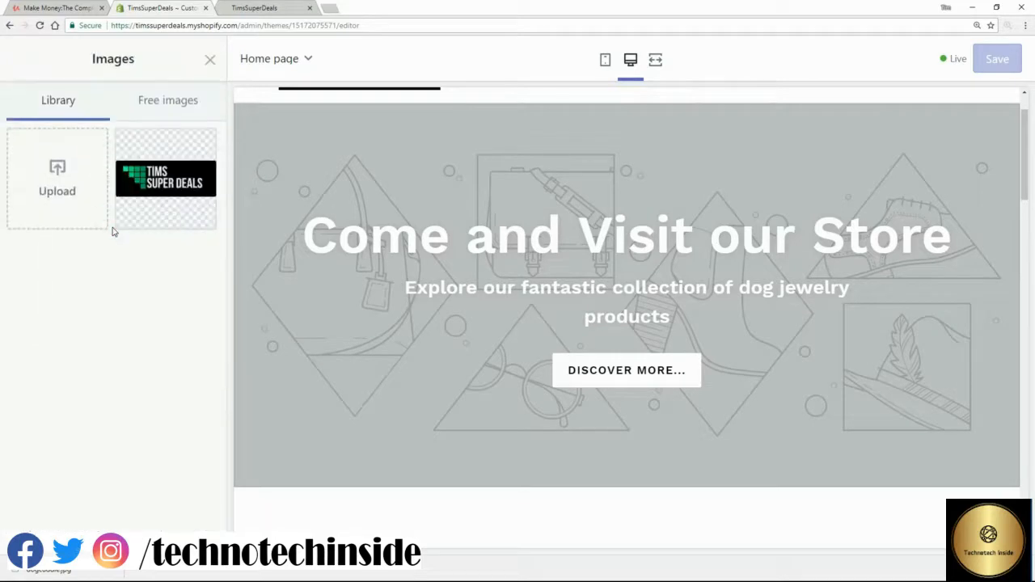
left_click(54, 177)
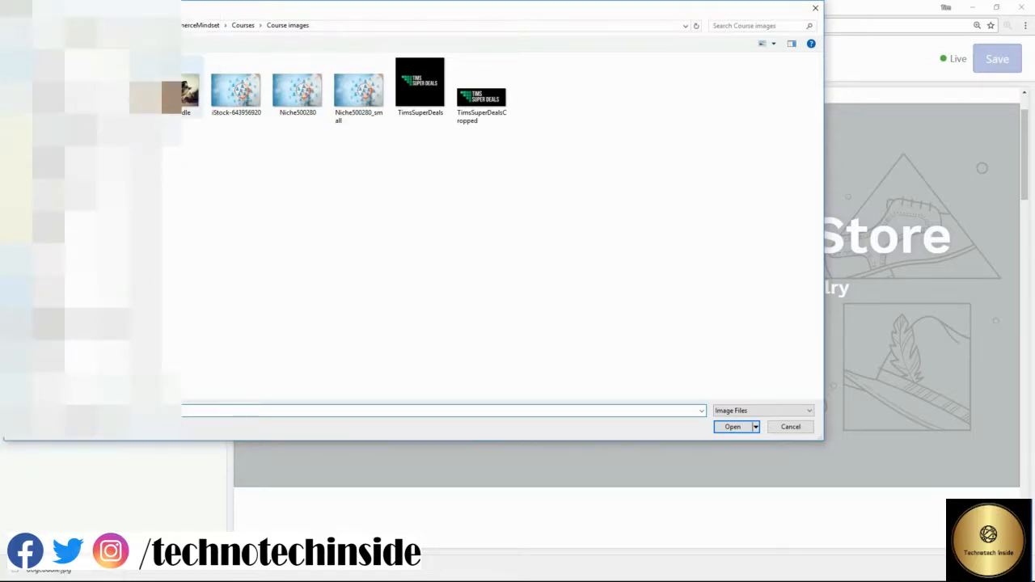
double_click(174, 90)
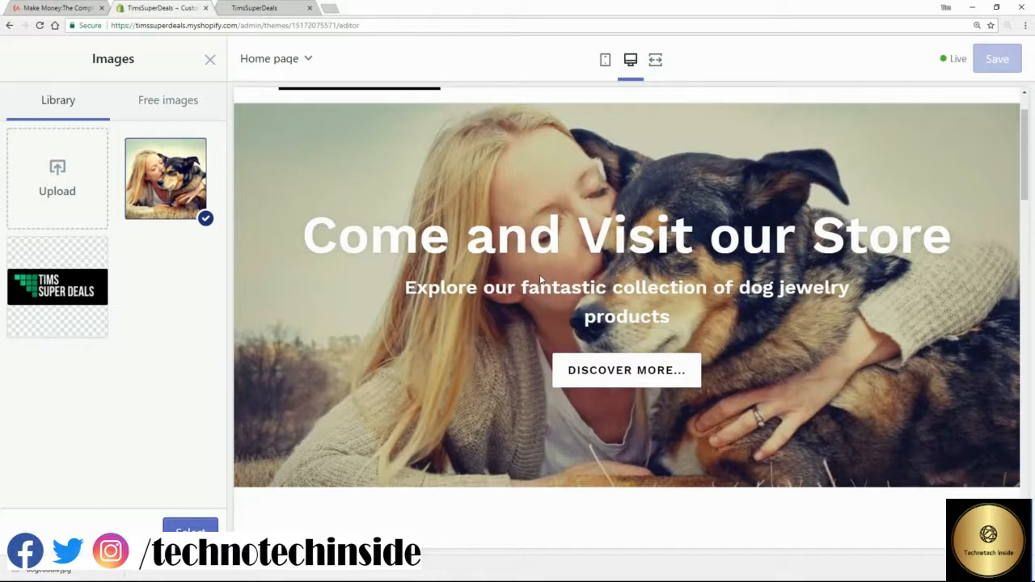
scroll(566, 287, "up", 1)
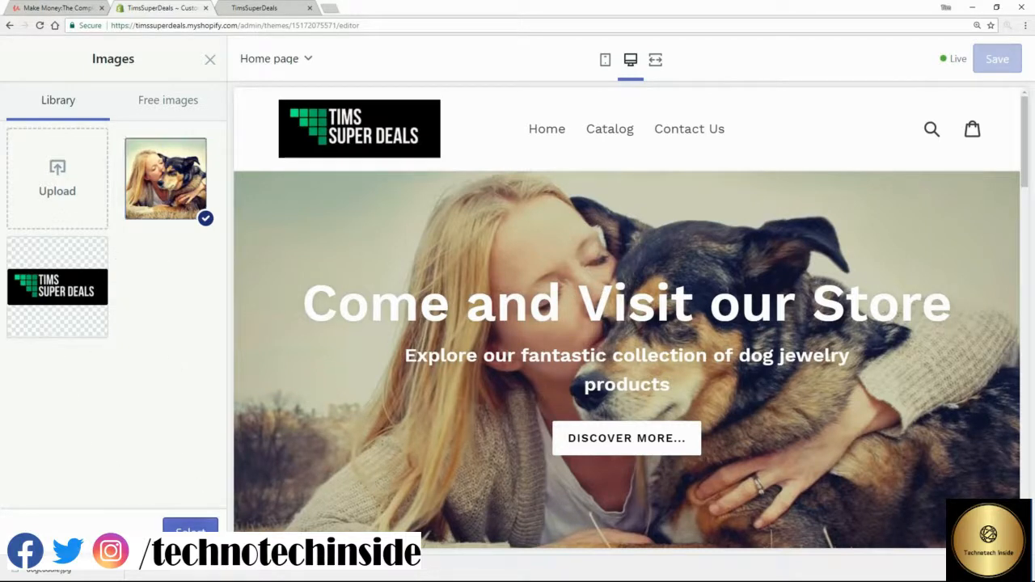
left_click(190, 529)
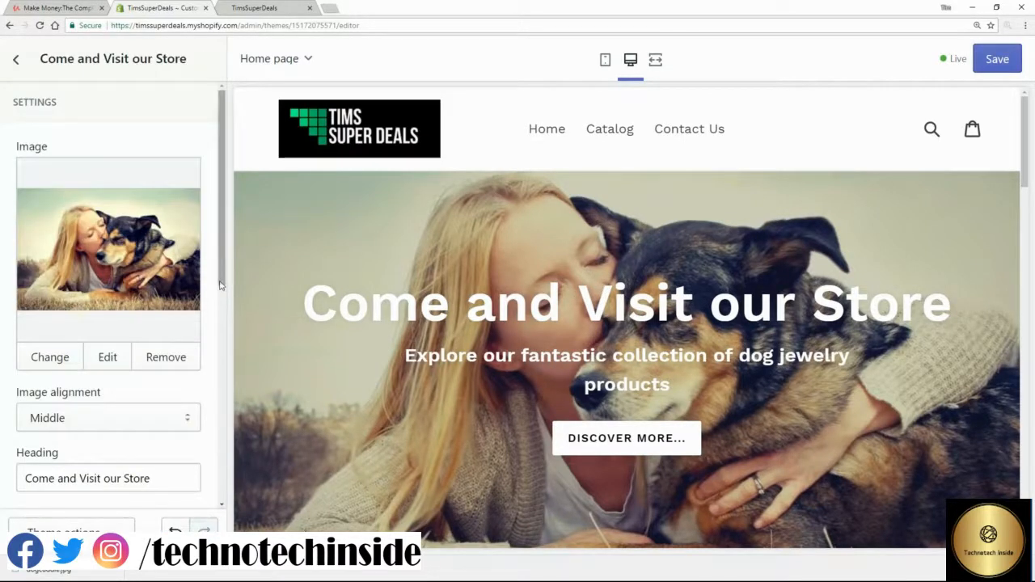
Step: Save the theme with the new overlay image and refresh the live storefront to view it
mouse_move(220, 285)
left_mouse_down()
mouse_move(215, 453)
mouse_move(217, 265)
left_mouse_up()
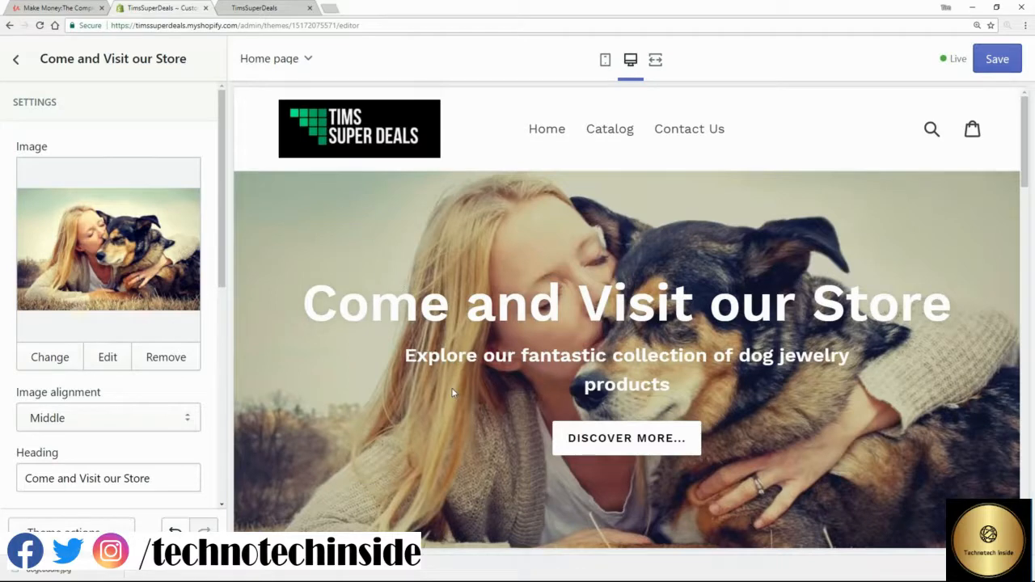
left_click(1006, 59)
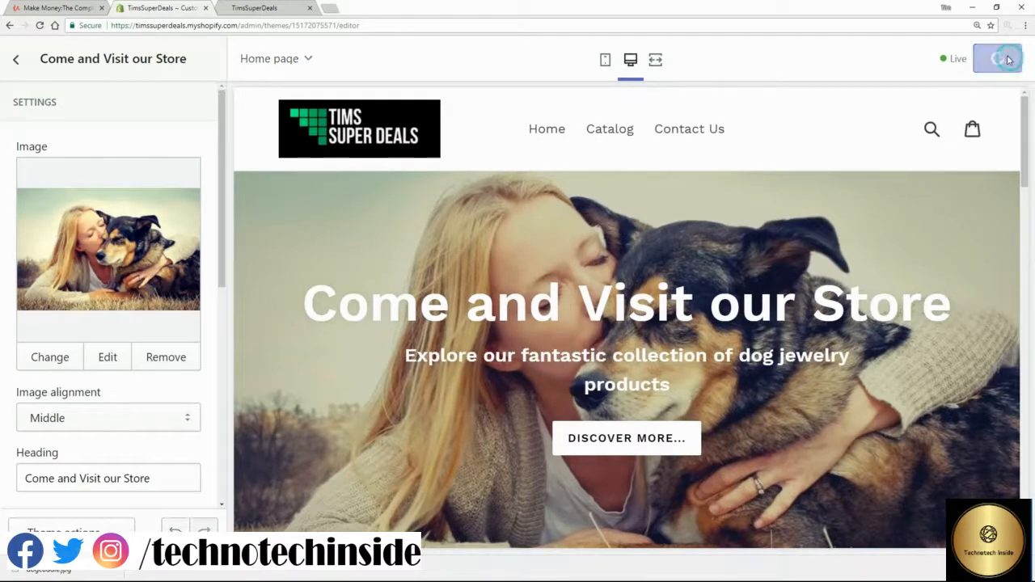
left_click(255, 8)
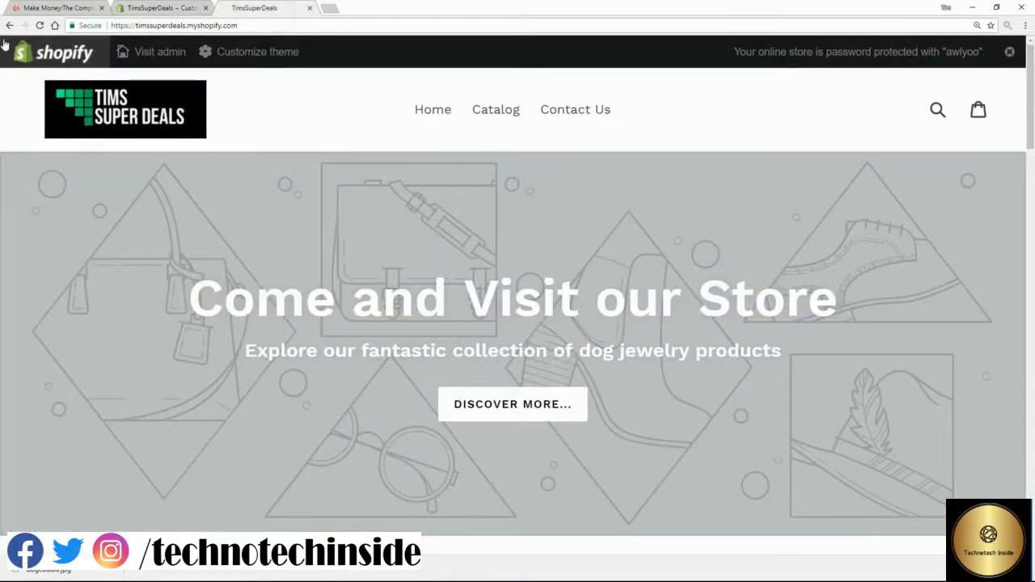
left_click(39, 25)
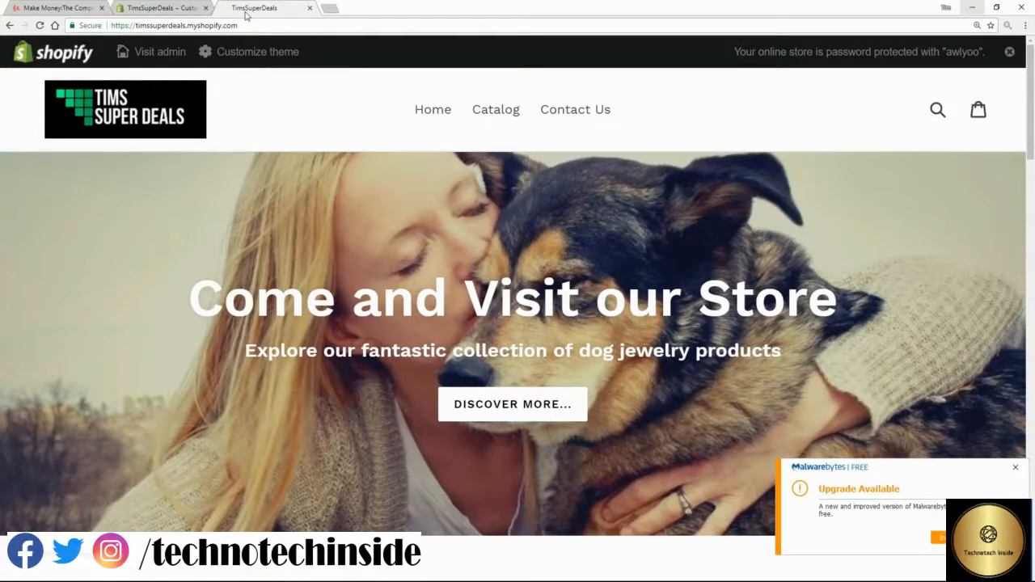
Step: Leave the theme editor for the Shopify admin and open the store's Settings page
left_click(171, 11)
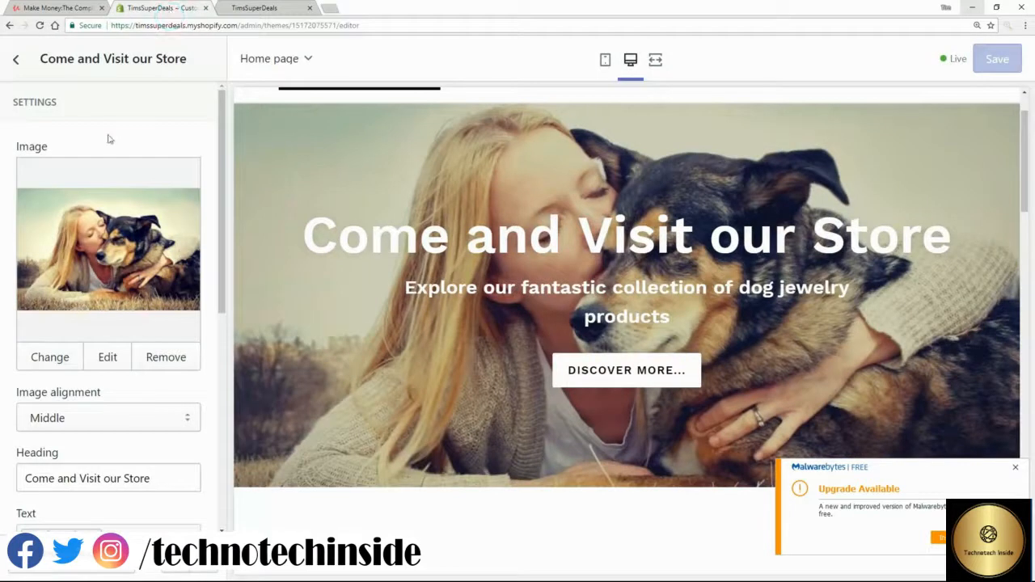
left_click(17, 61)
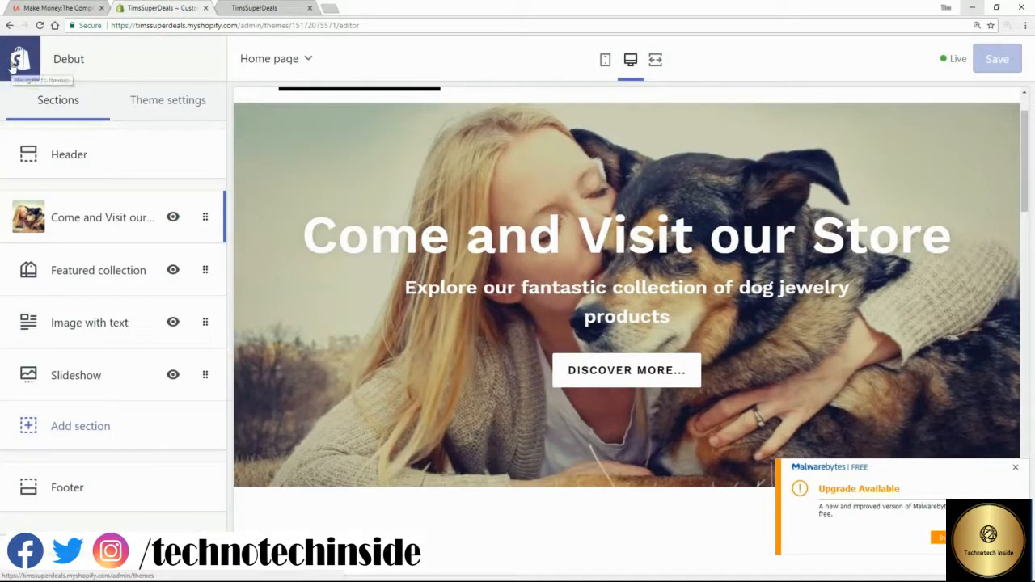
left_click(15, 63)
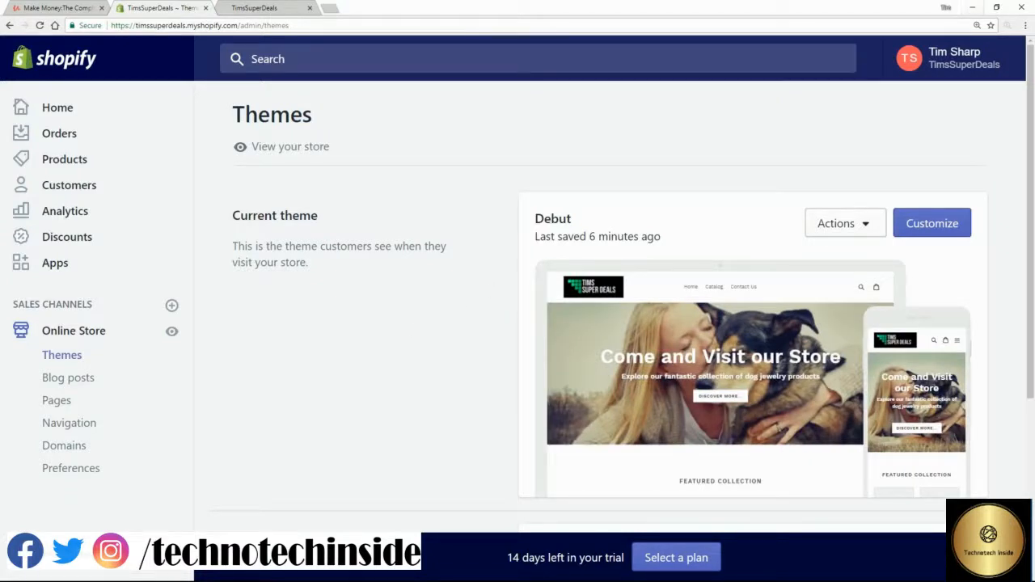
left_click(32, 571)
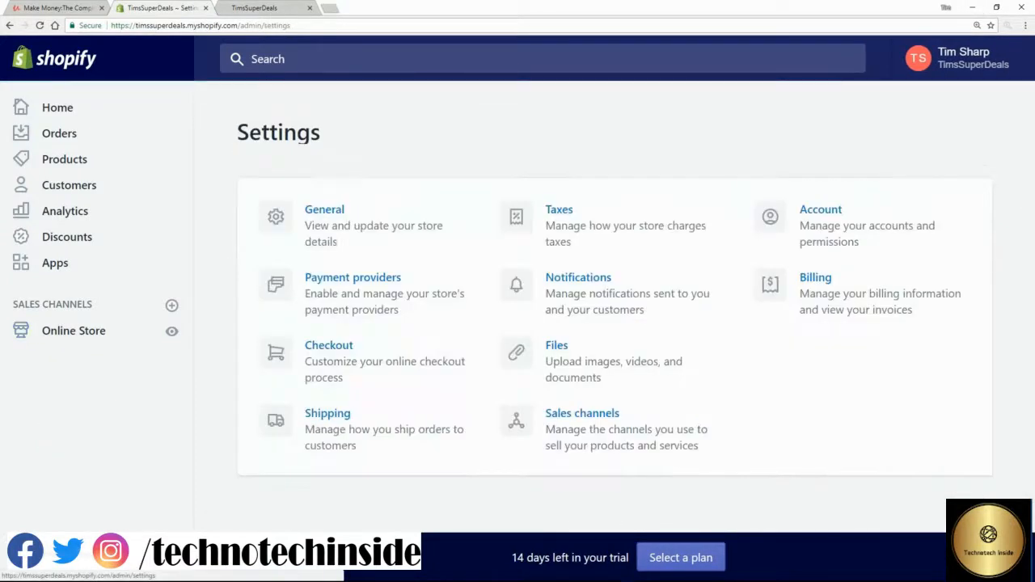
Step: Open the store's Files settings to review the uploaded images
left_click(565, 350)
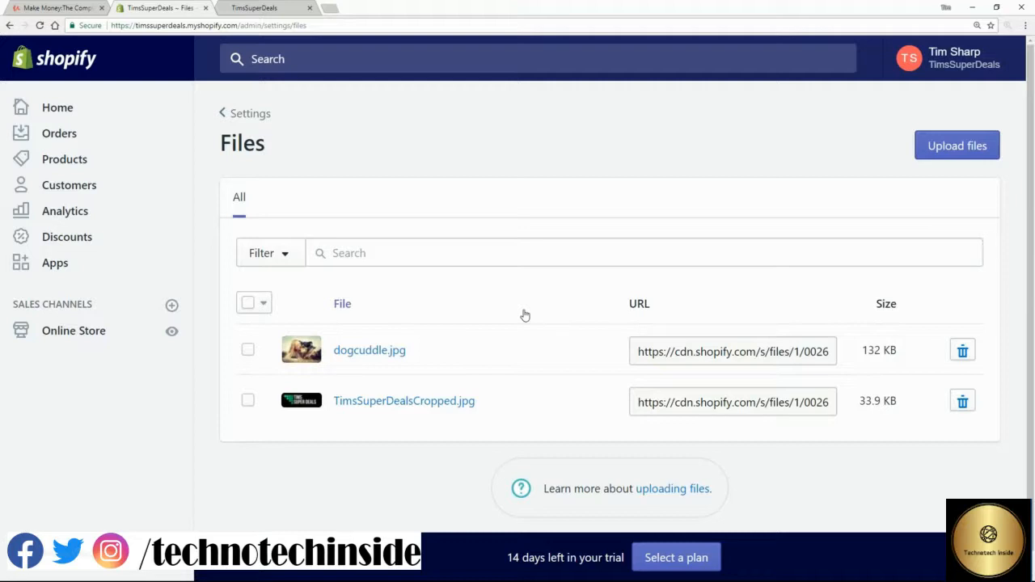
key("ctrl+Tab")
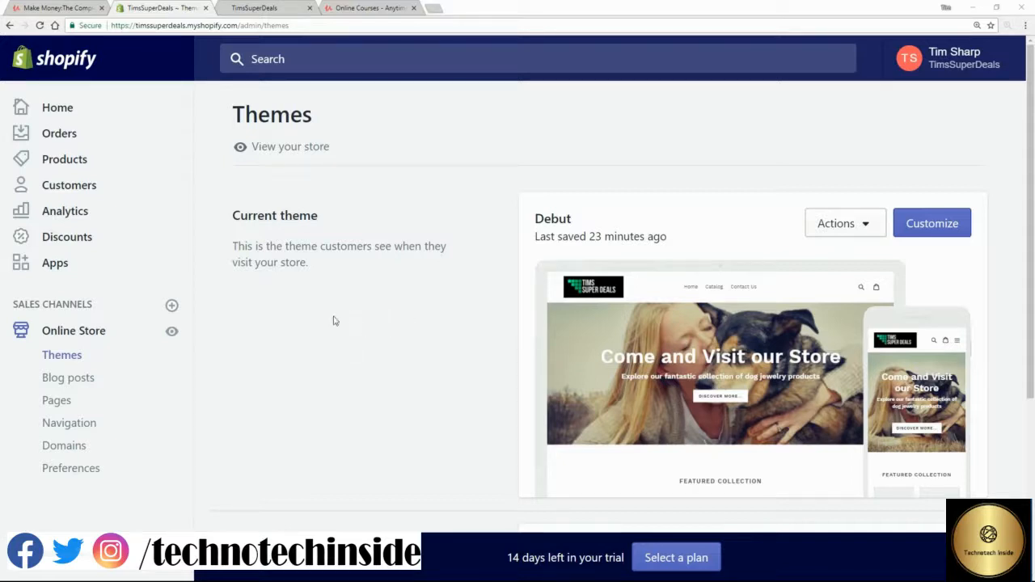
Step: Browse Shopify's free themes from the Themes page and open the details of the Brooklyn theme
scroll(340, 333, "down", 2)
scroll(348, 337, "down", 2)
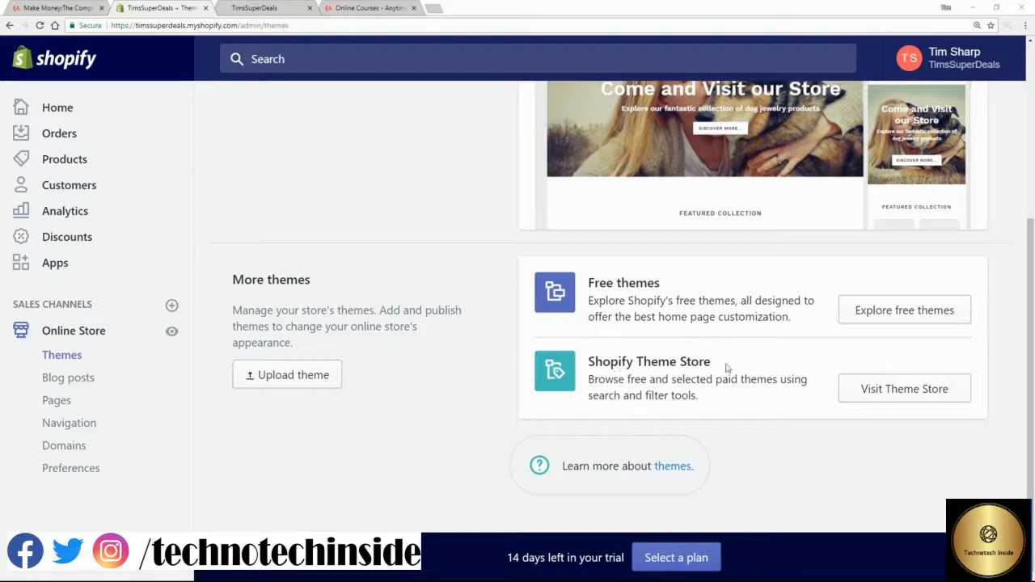
left_click(869, 317)
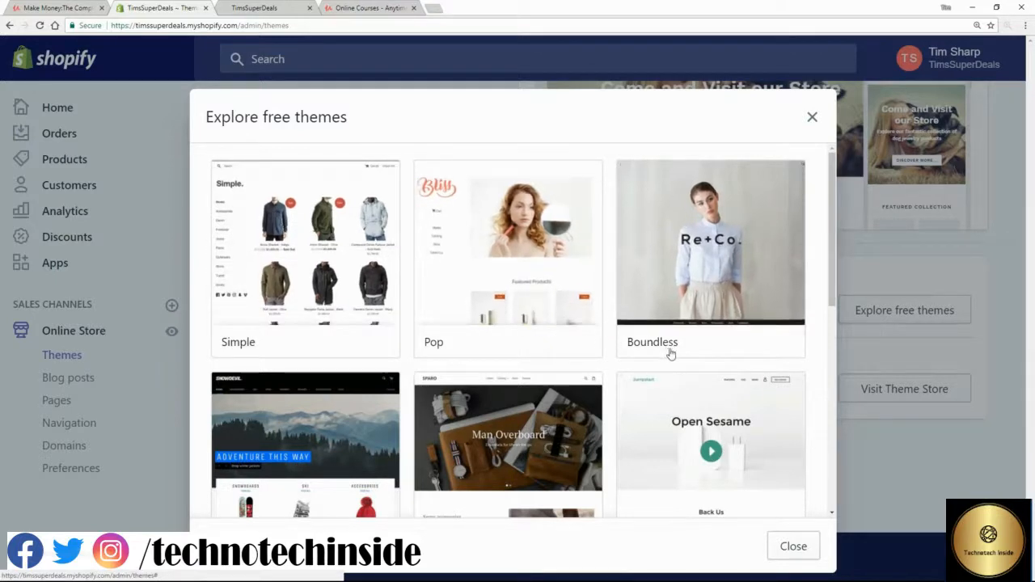
scroll(595, 348, "down", 3)
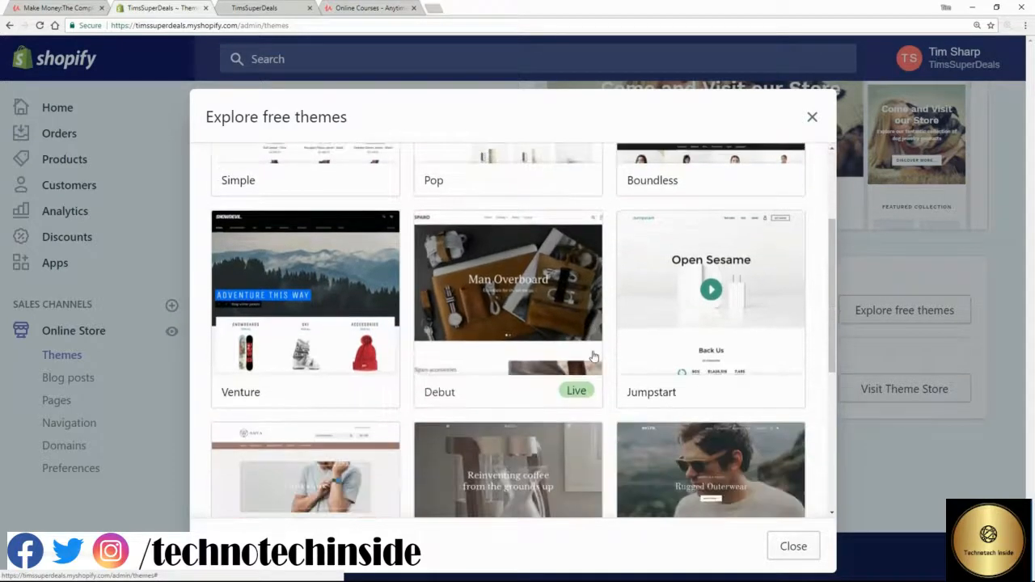
scroll(592, 357, "down", 1)
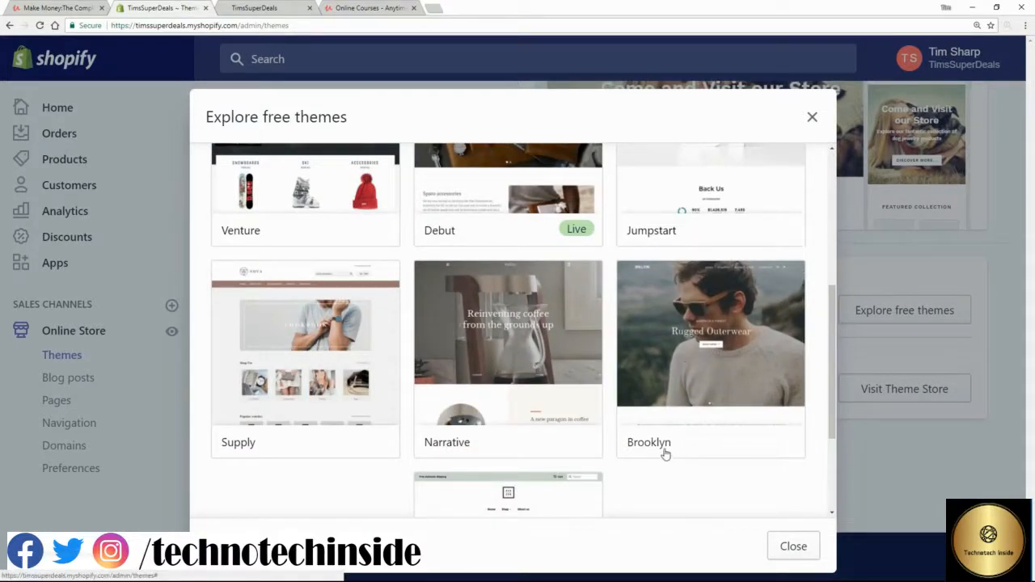
left_click(715, 407)
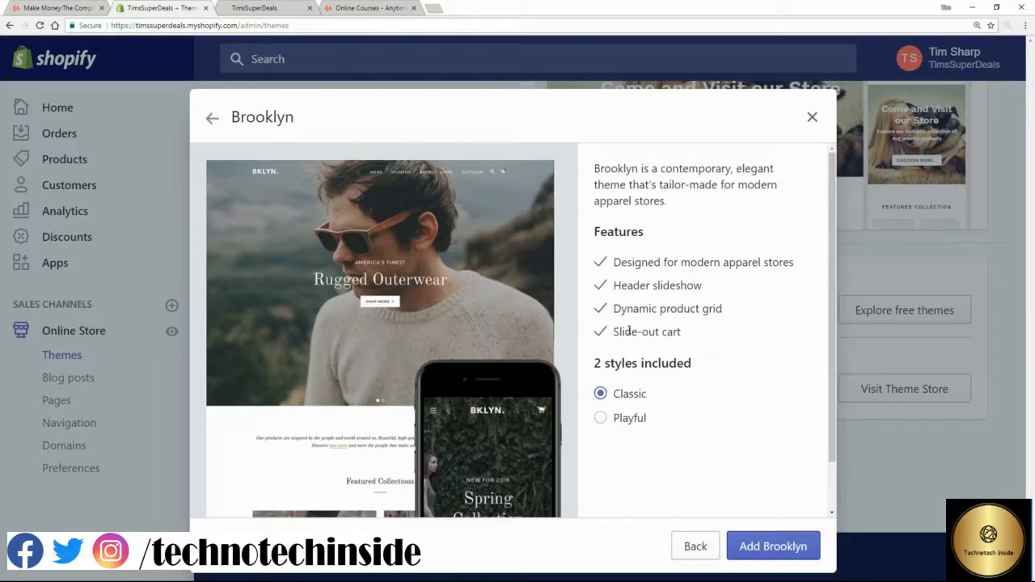
Step: Choose the Classic style for Brooklyn and add the theme to the store's theme library
left_click(603, 419)
left_click(605, 396)
scroll(835, 427, "down", 1)
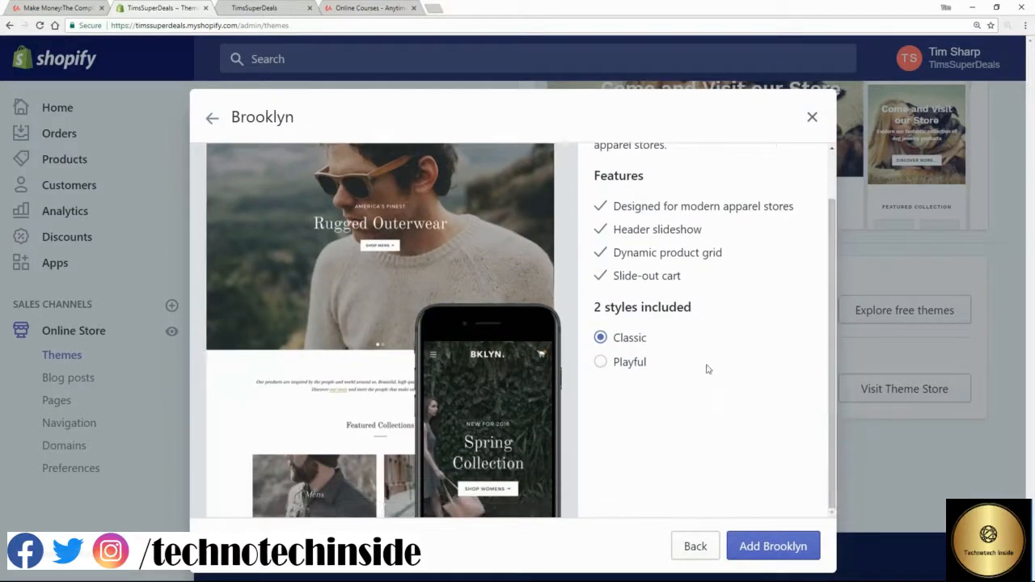
left_click(764, 547)
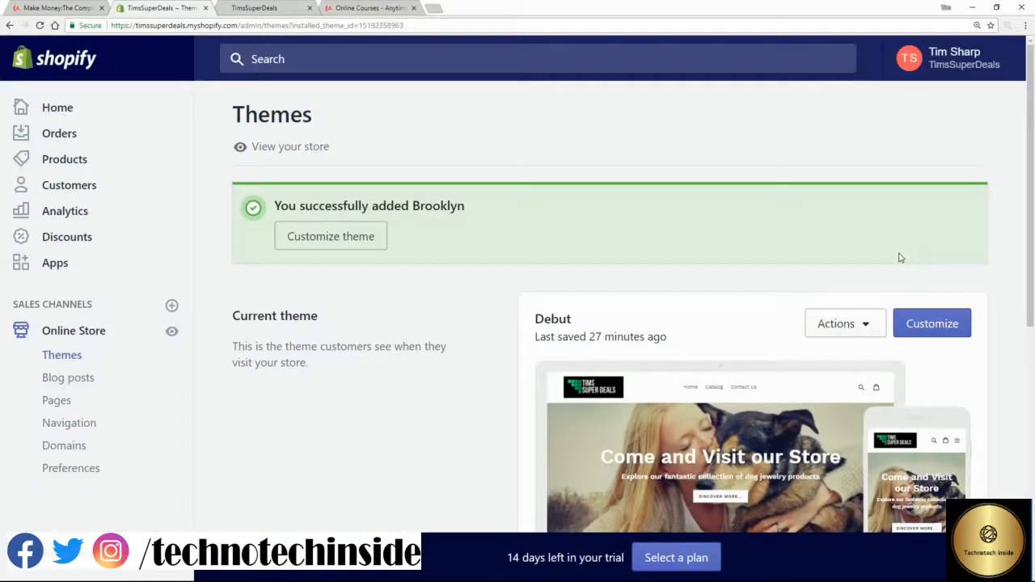
Step: Publish the Brooklyn theme from the More themes list as the store's live theme
scroll(899, 256, "down", 2)
scroll(899, 256, "down", 4)
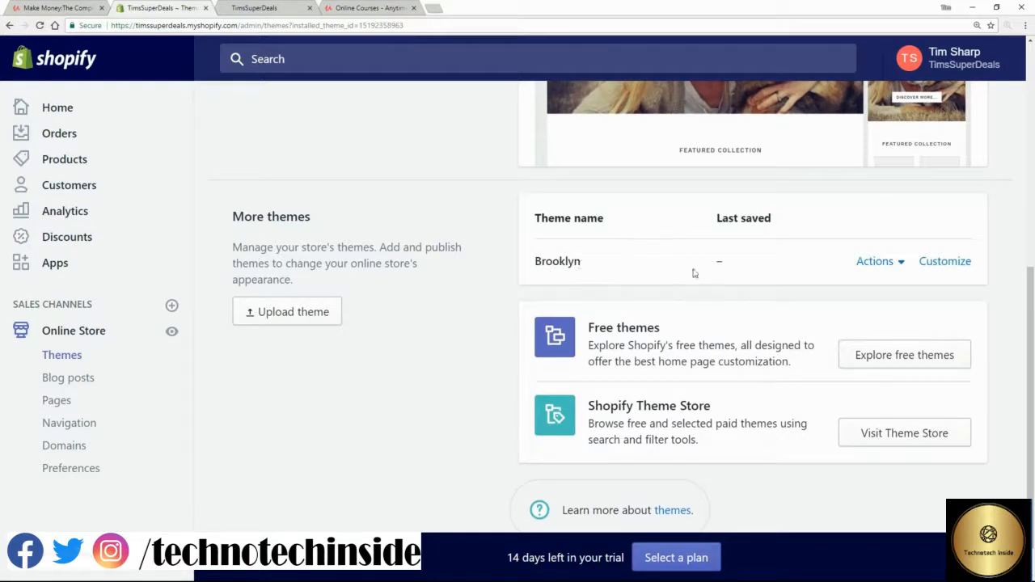
left_click(906, 265)
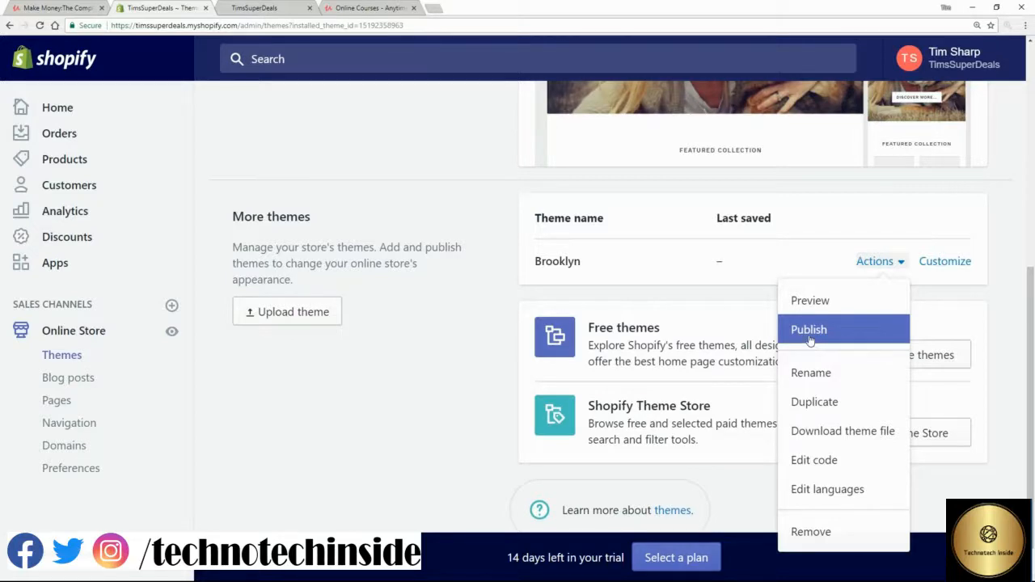
left_click(810, 338)
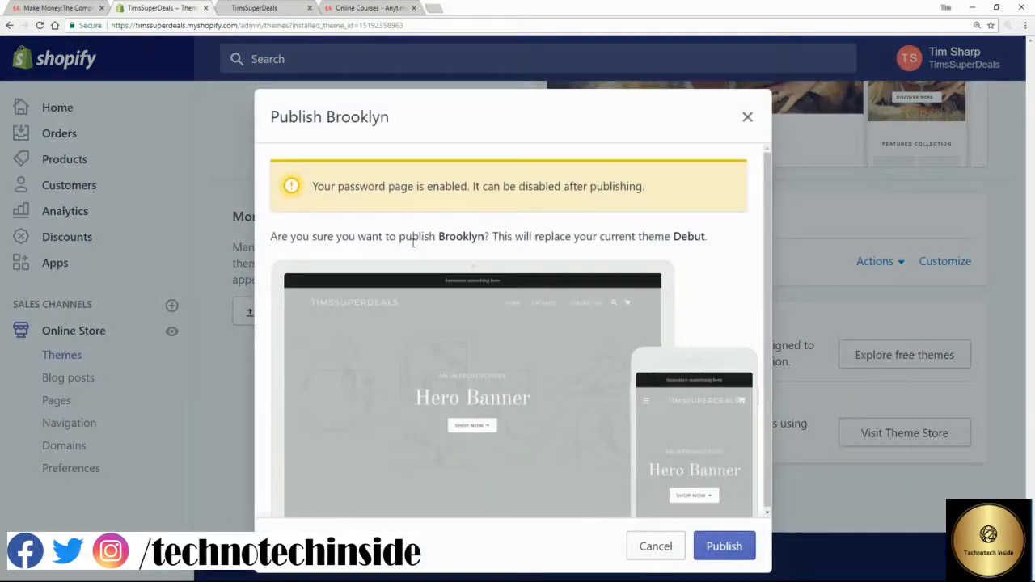
left_click(713, 548)
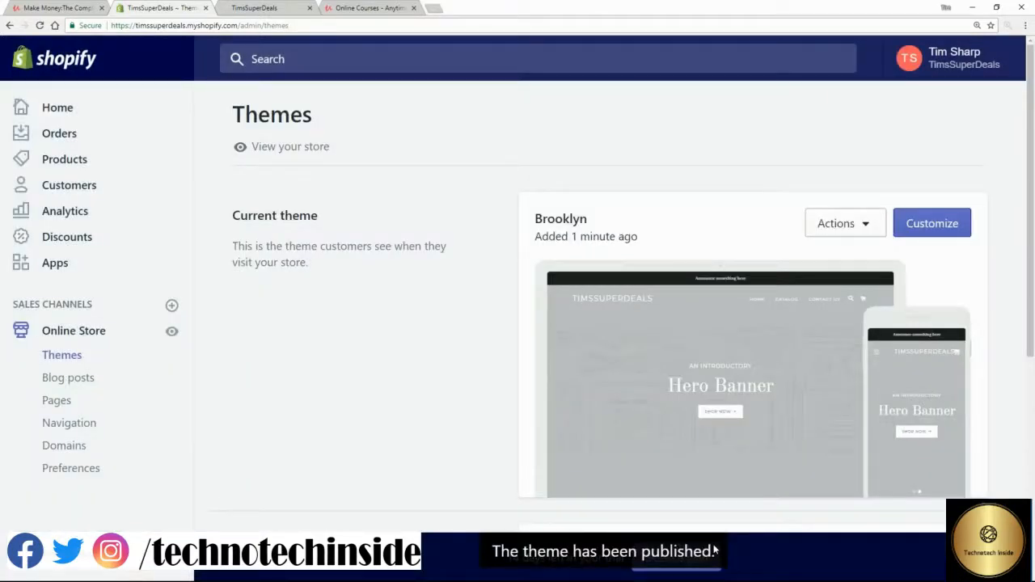
Step: Reload the live storefront and look through the Brooklyn home page from the hero banner down to the footer
left_click(267, 8)
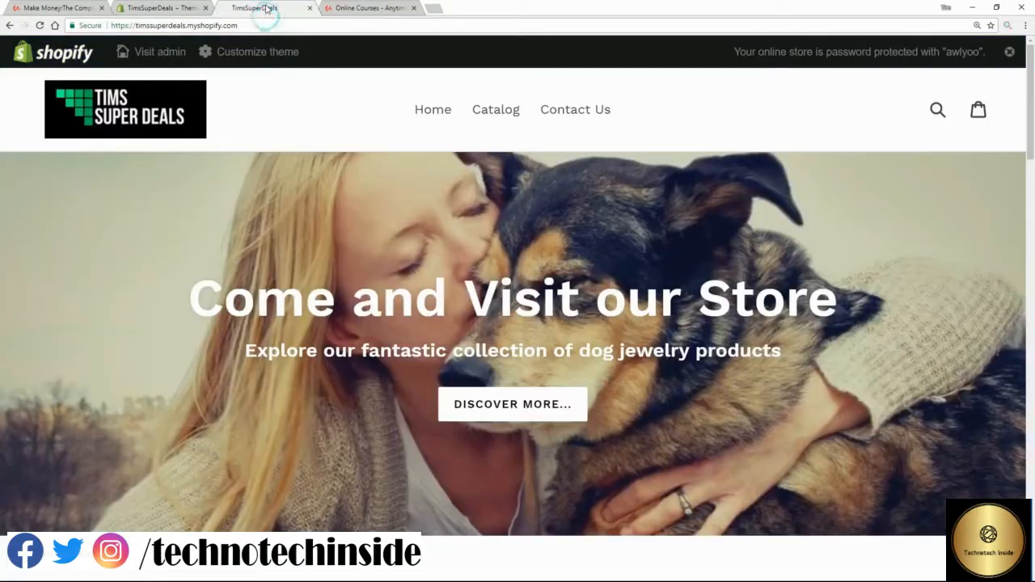
left_click(38, 25)
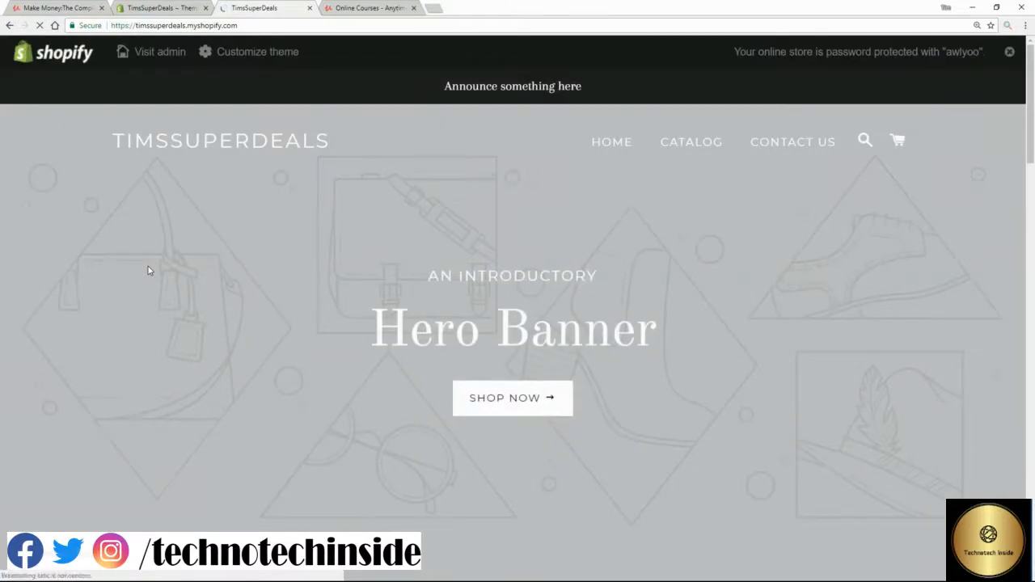
scroll(260, 291, "down", 1)
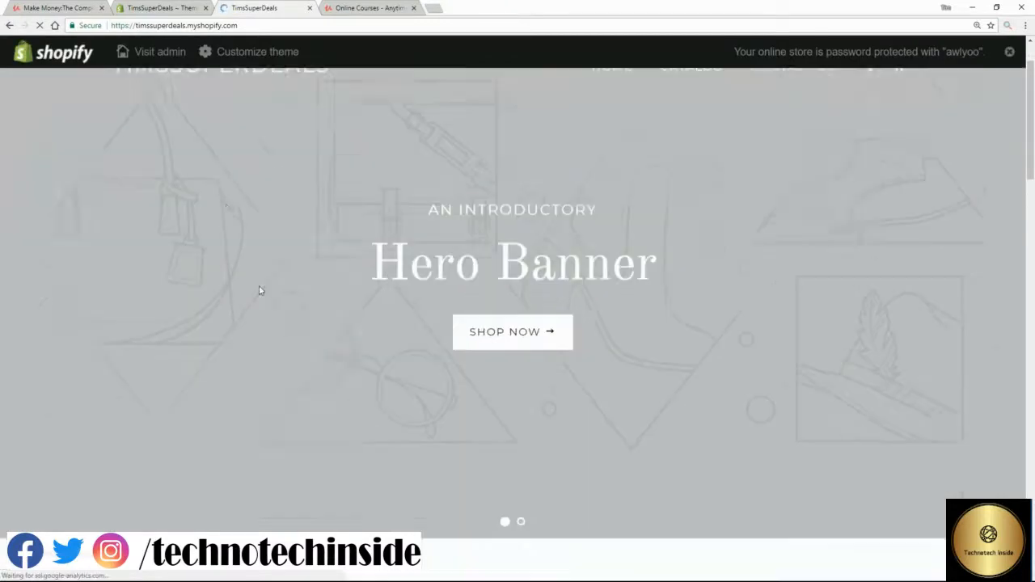
scroll(260, 290, "down", 10)
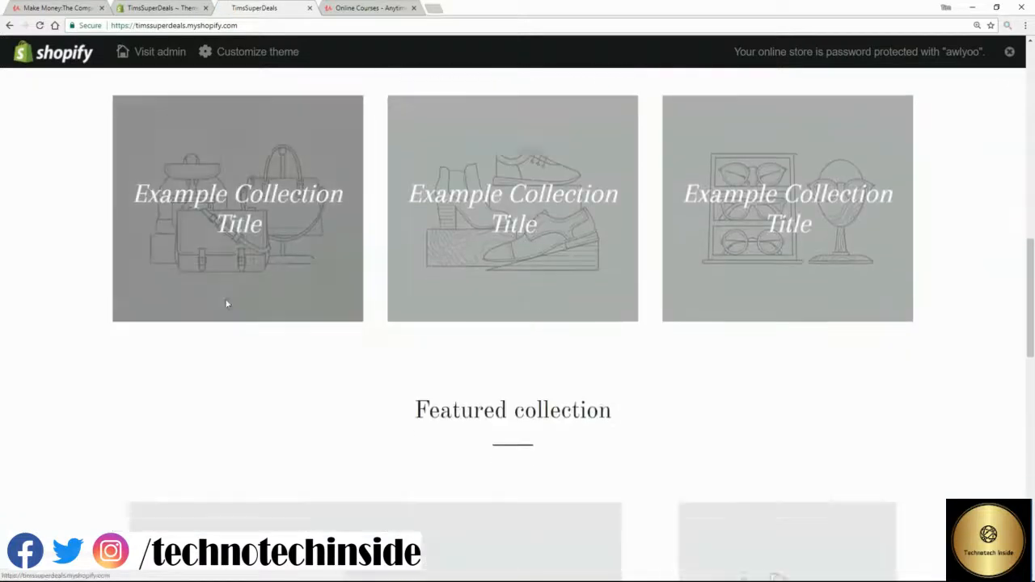
scroll(509, 397, "down", 5)
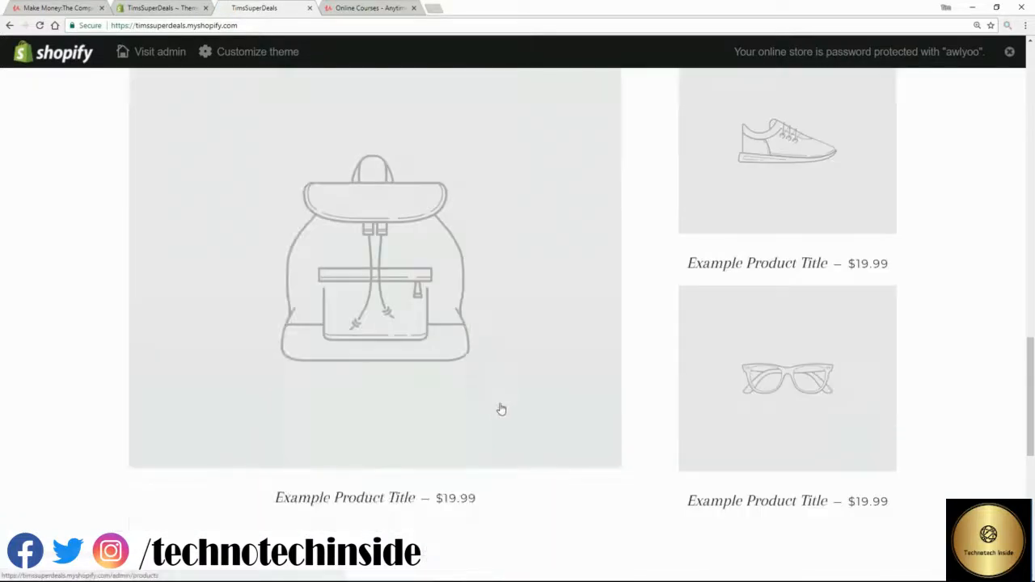
scroll(501, 409, "down", 5)
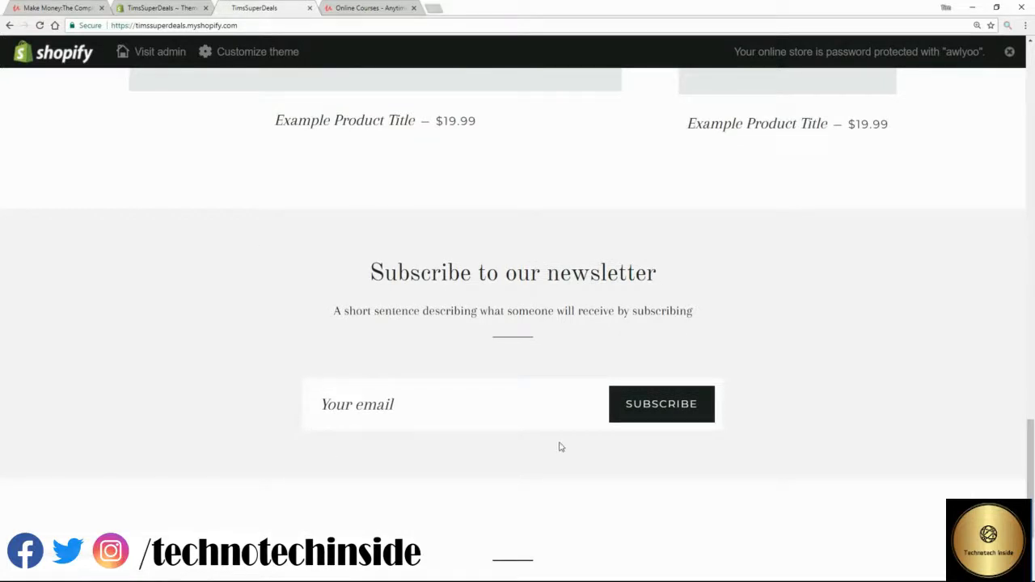
scroll(222, 381, "down", 2)
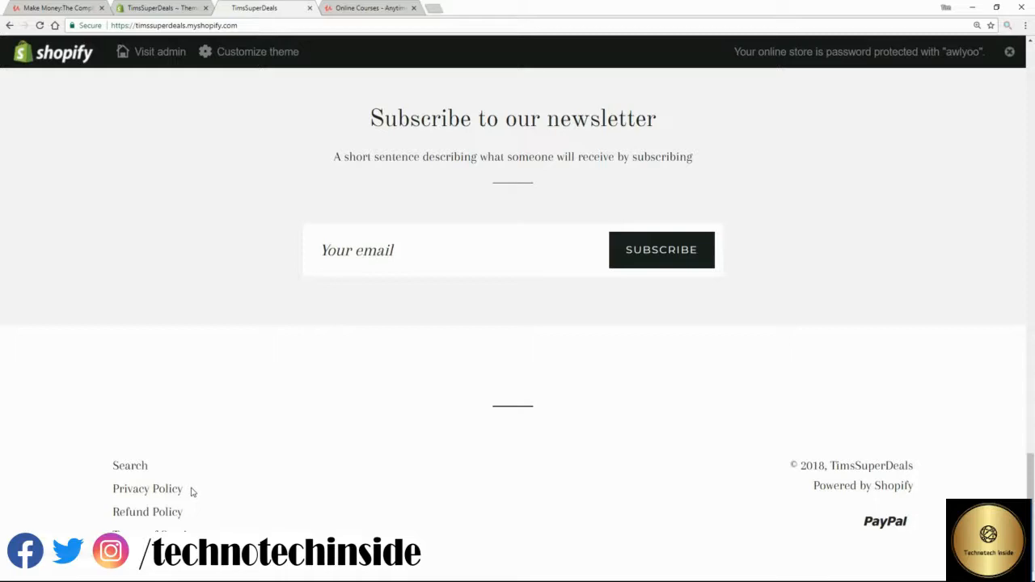
scroll(192, 492, "up", 15)
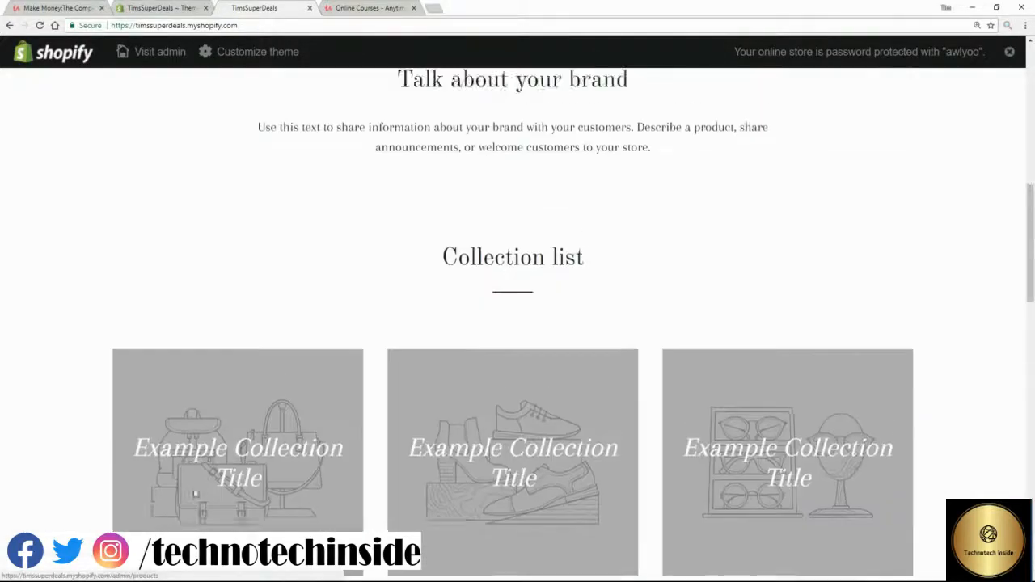
scroll(194, 492, "up", 7)
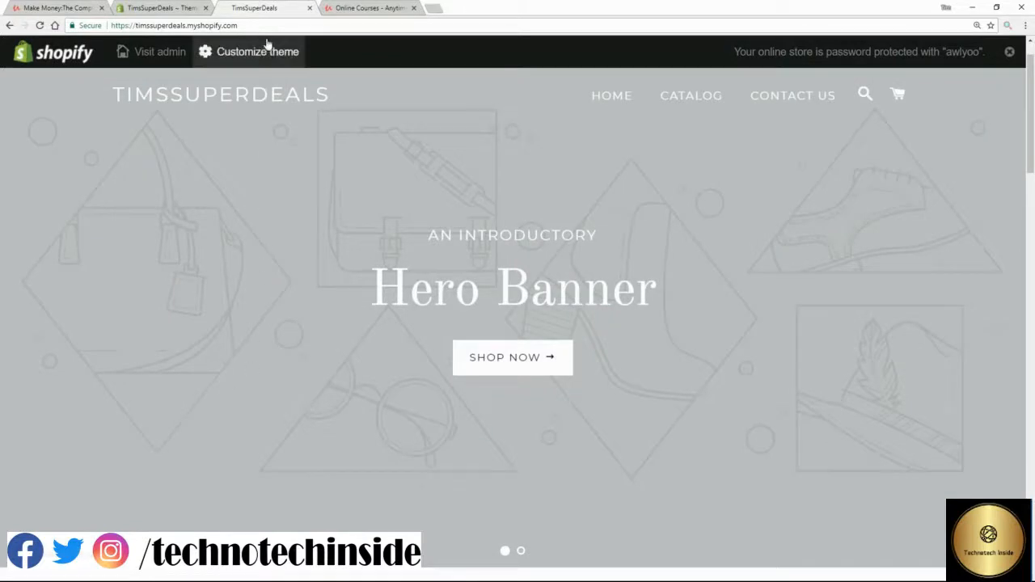
Step: Return to the Themes page in the Shopify admin and publish the Debut theme again as the live theme
left_click(161, 10)
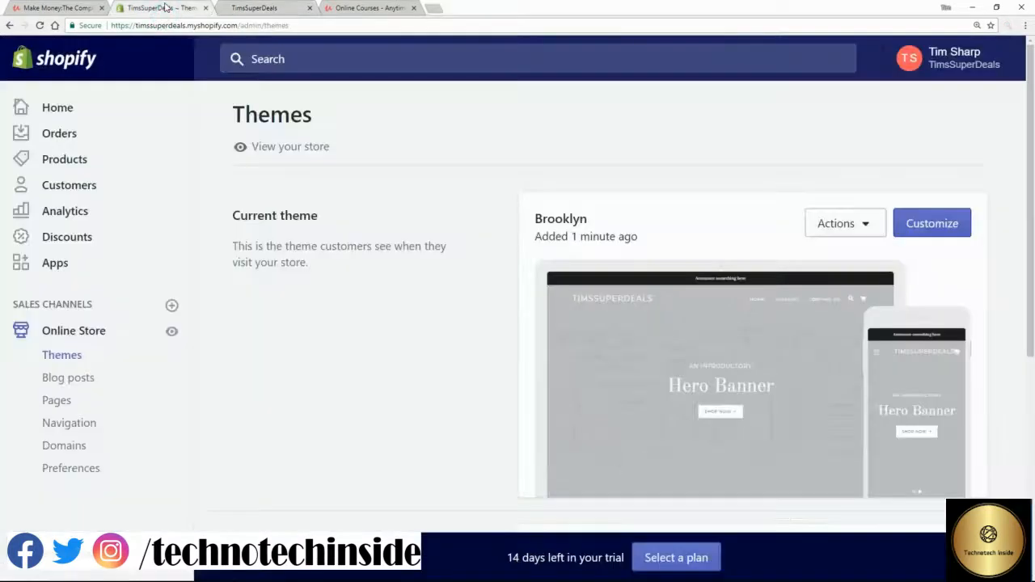
scroll(437, 337, "down", 3)
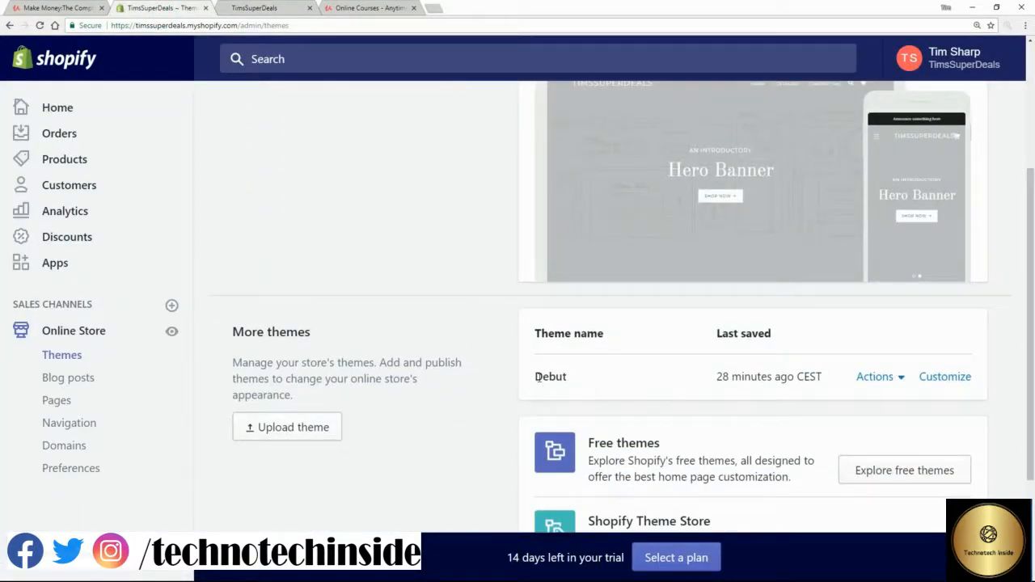
left_click(894, 381)
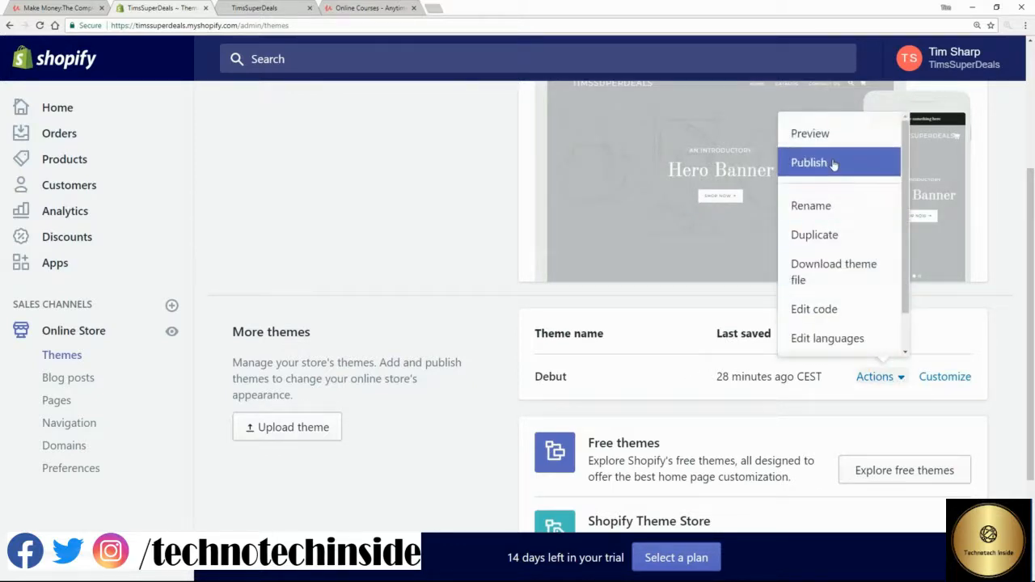
left_click(834, 164)
left_click(712, 548)
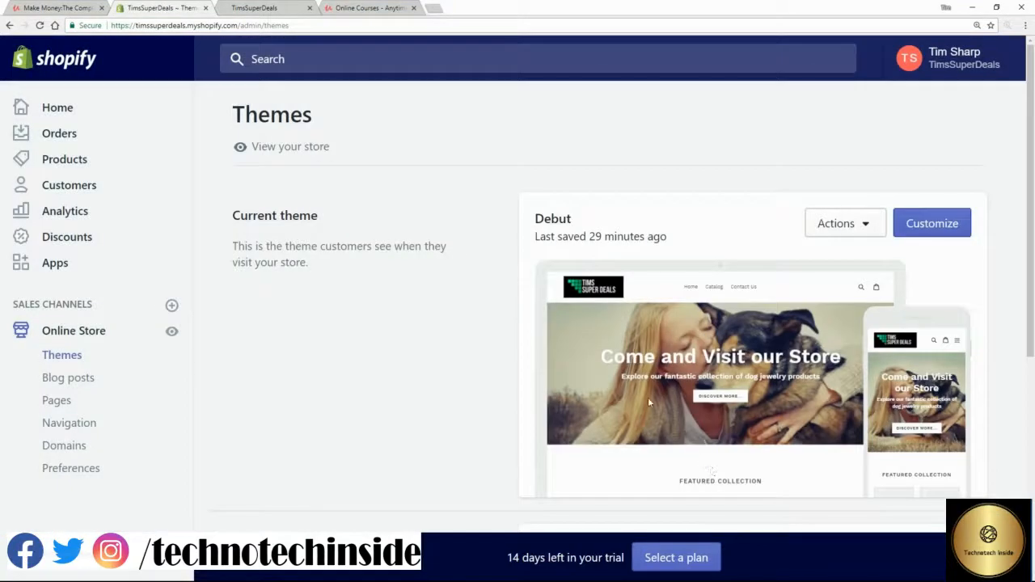
Step: Visit the Shopify Theme Store and browse its trending, grid-style and minimalist themes with their prices
scroll(440, 324, "down", 3)
scroll(441, 348, "down", 2)
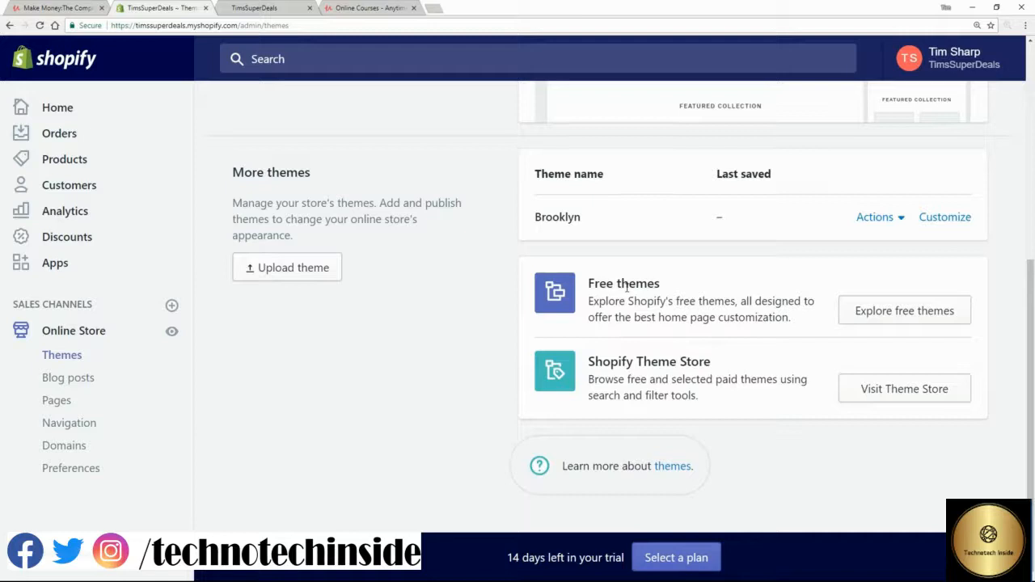
left_click(917, 389)
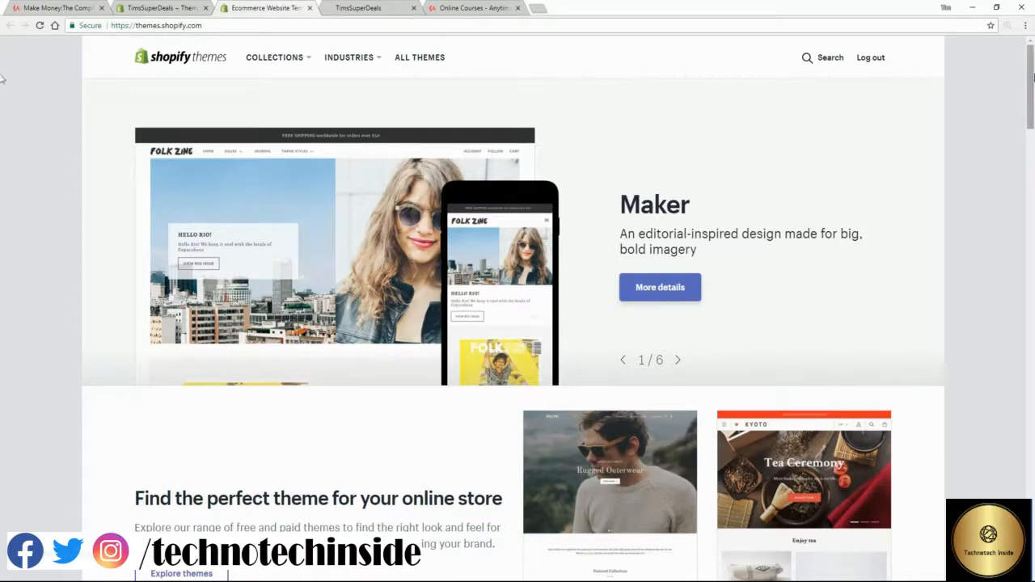
scroll(2, 121, "down", 3)
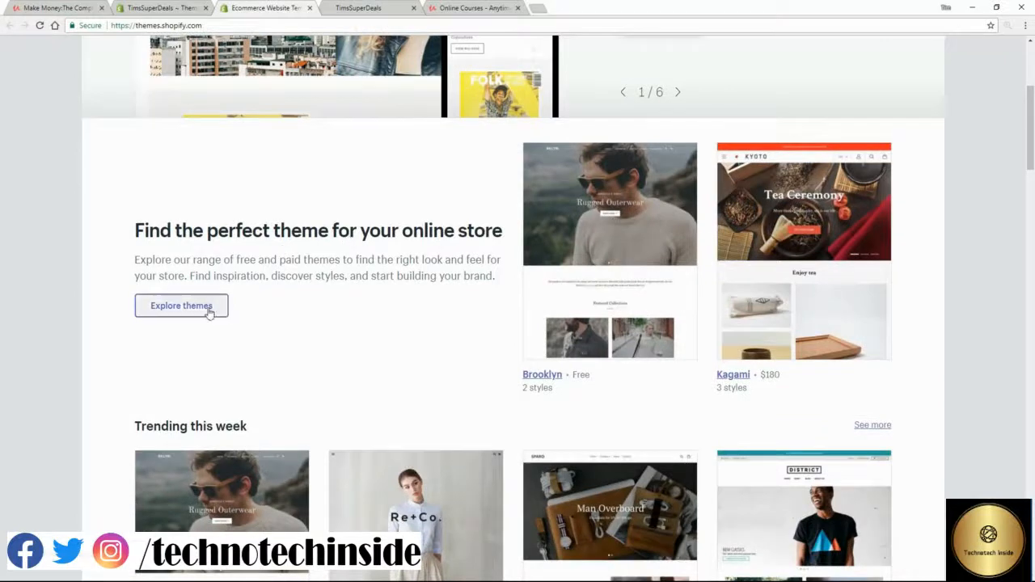
scroll(2, 161, "down", 4)
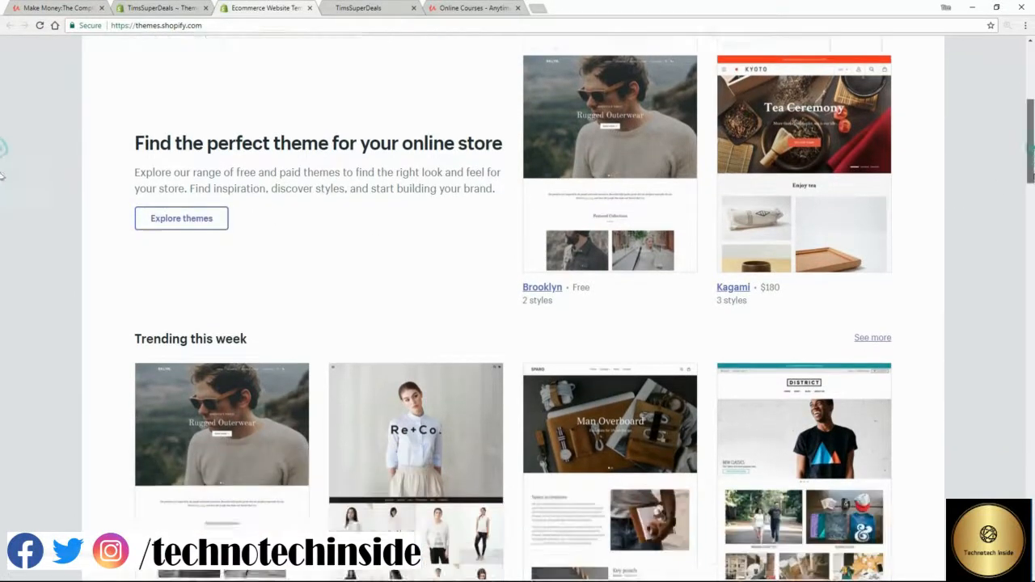
scroll(113, 363, "down", 3)
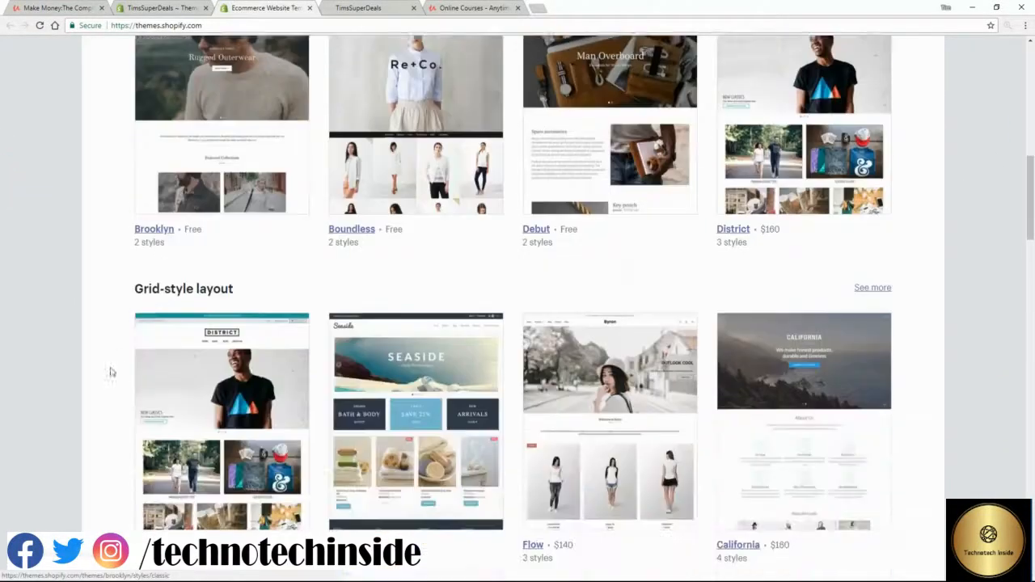
scroll(186, 406, "down", 3)
scroll(251, 402, "down", 3)
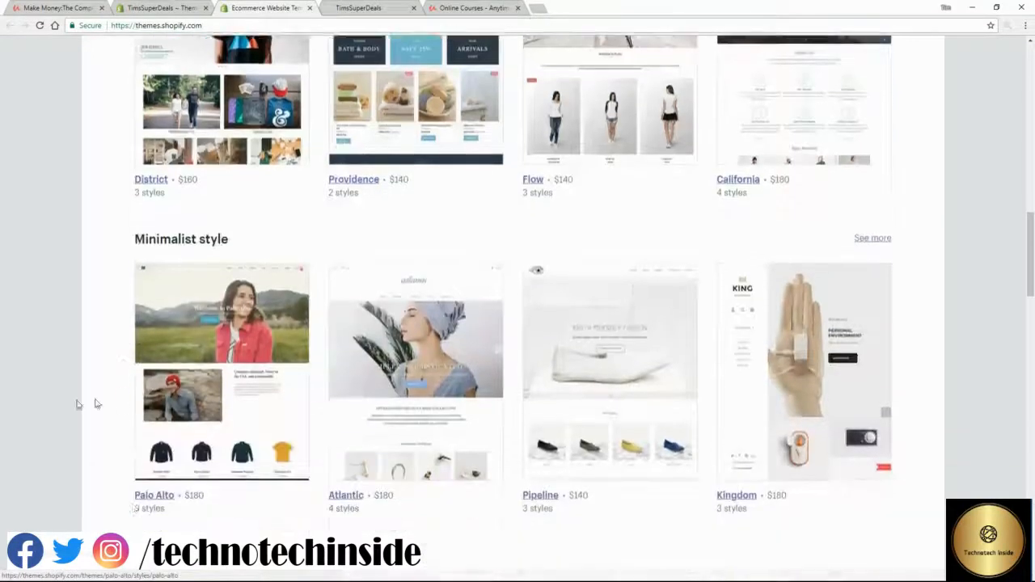
scroll(150, 328, "down", 2)
scroll(27, 347, "down", 4)
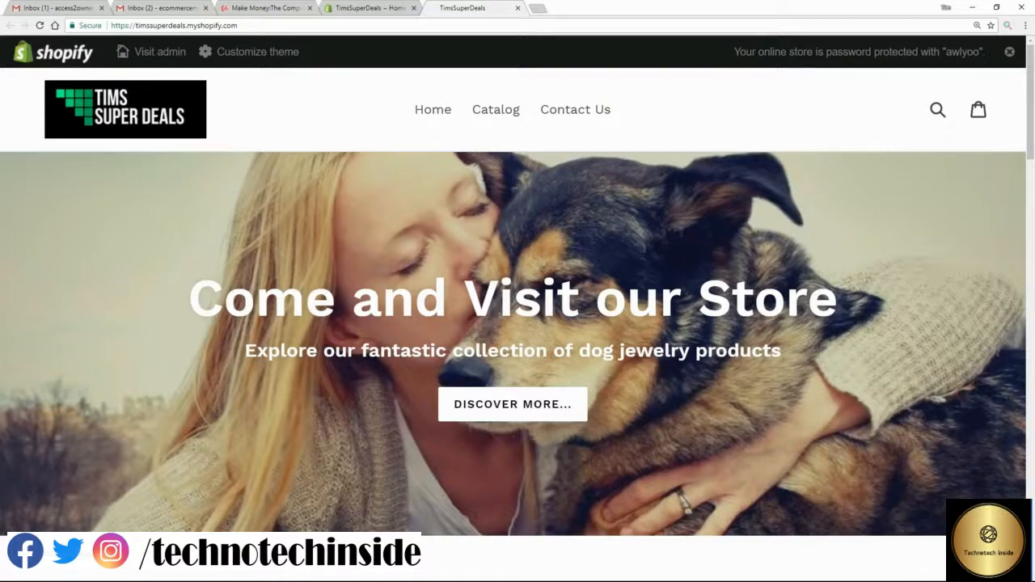
Step: Look over the live storefront's featured collection and image-with-text sections, and return to the hero image
scroll(90, 432, "down", 3)
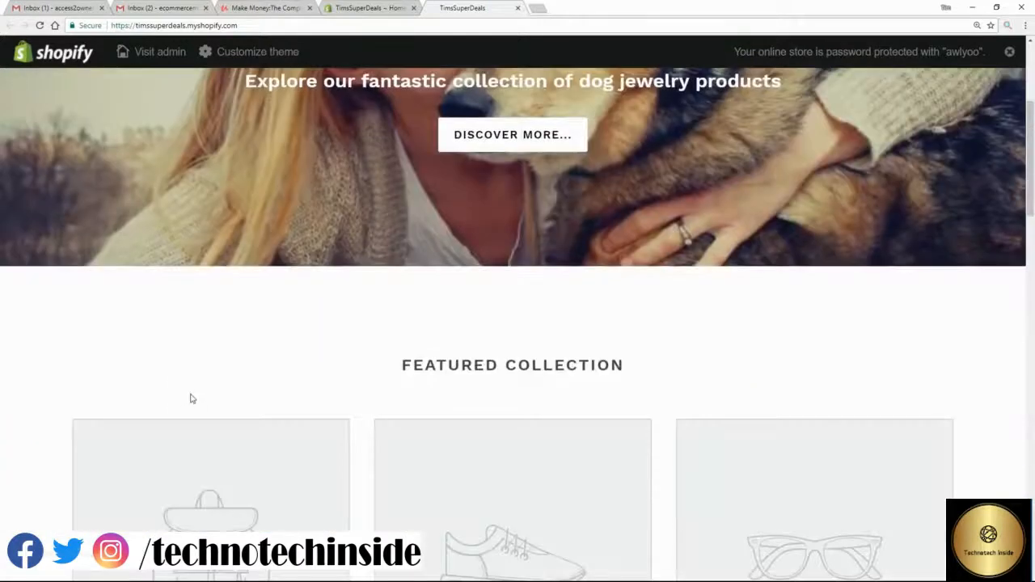
scroll(192, 399, "down", 5)
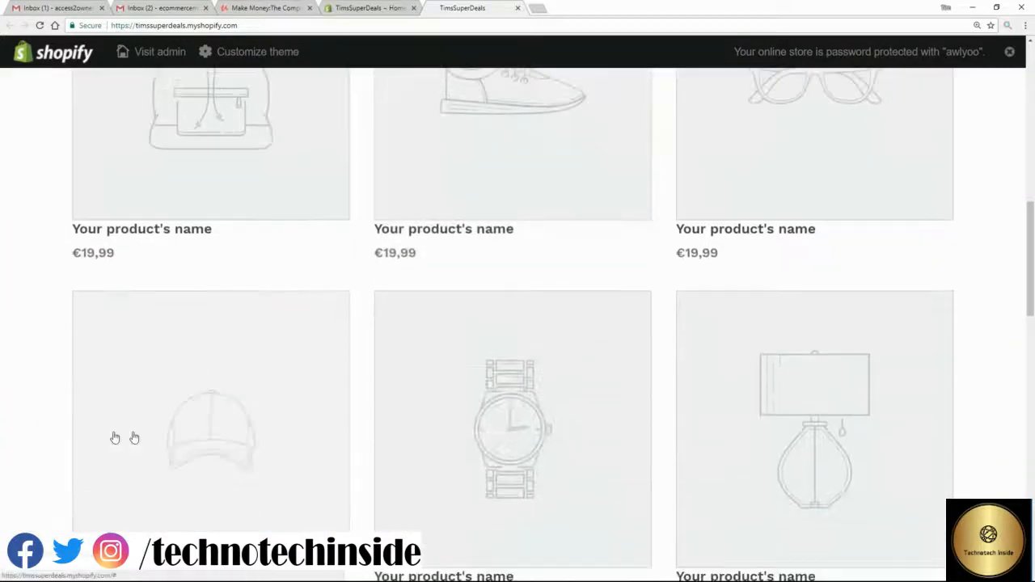
scroll(115, 438, "down", 6)
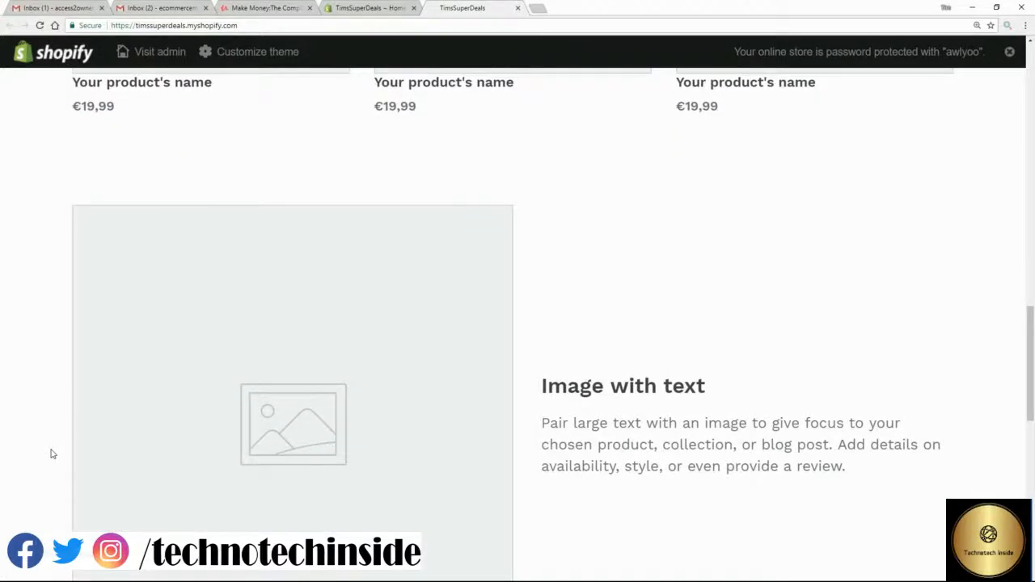
scroll(72, 423, "up", 10)
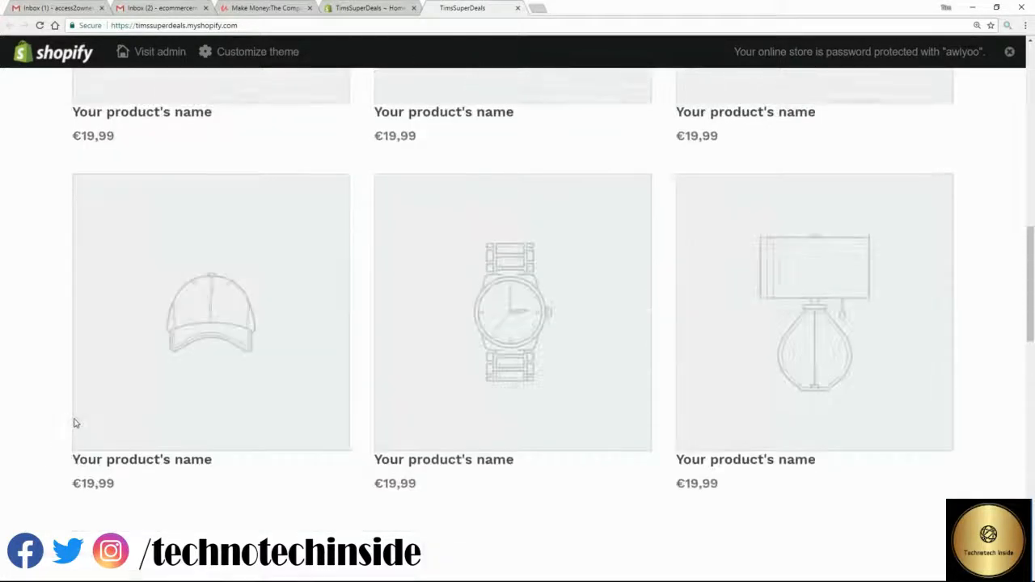
scroll(73, 423, "up", 5)
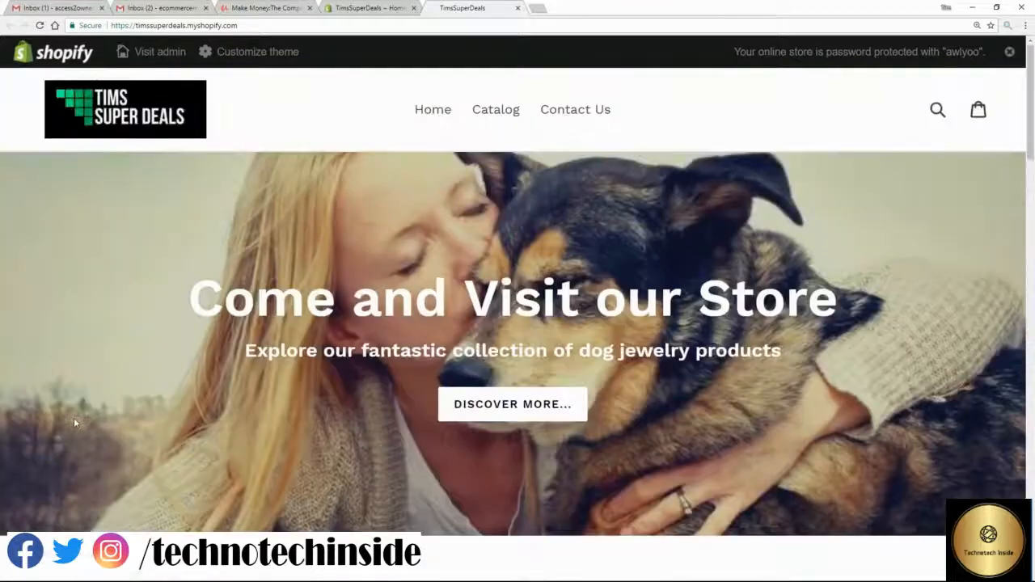